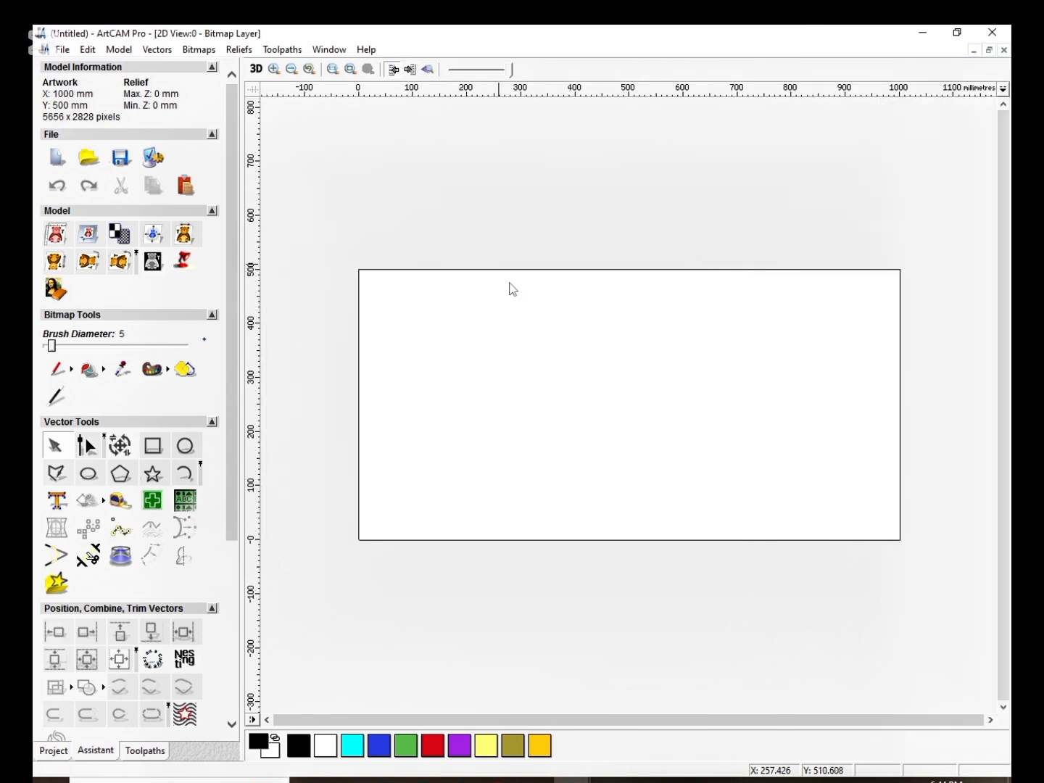
Draw a four-point star near the middle of the sheet with a first-point radius of about 161 mm.
left_click(153, 474)
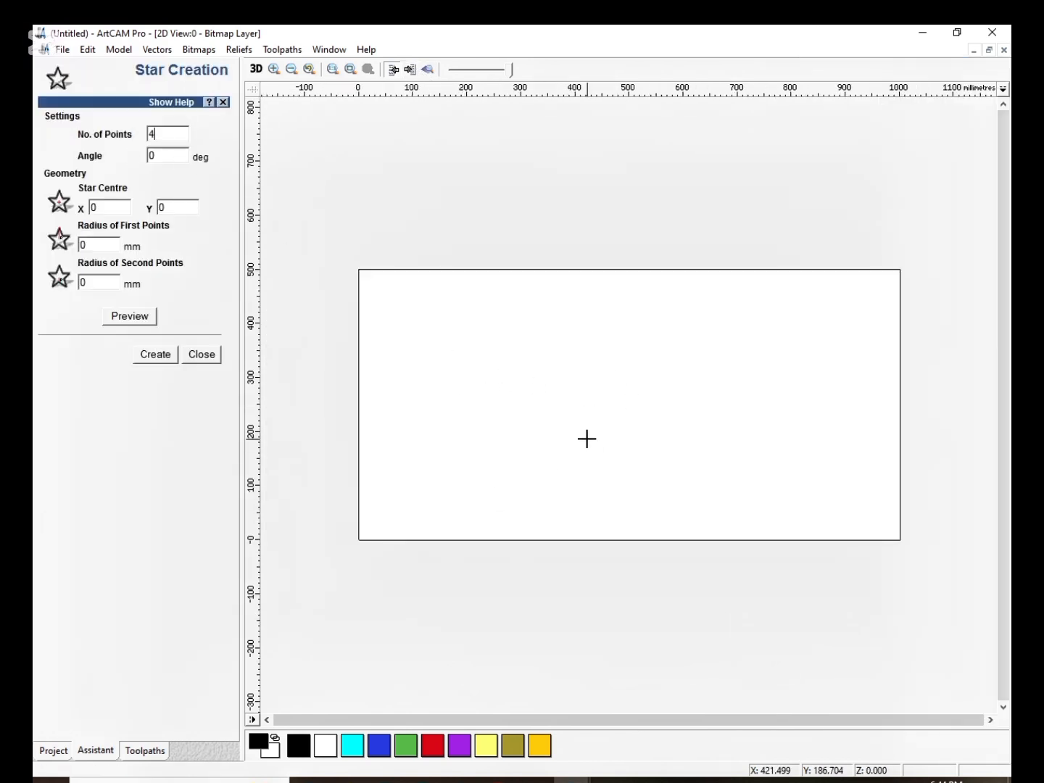
left_click_drag(596, 414, 657, 476)
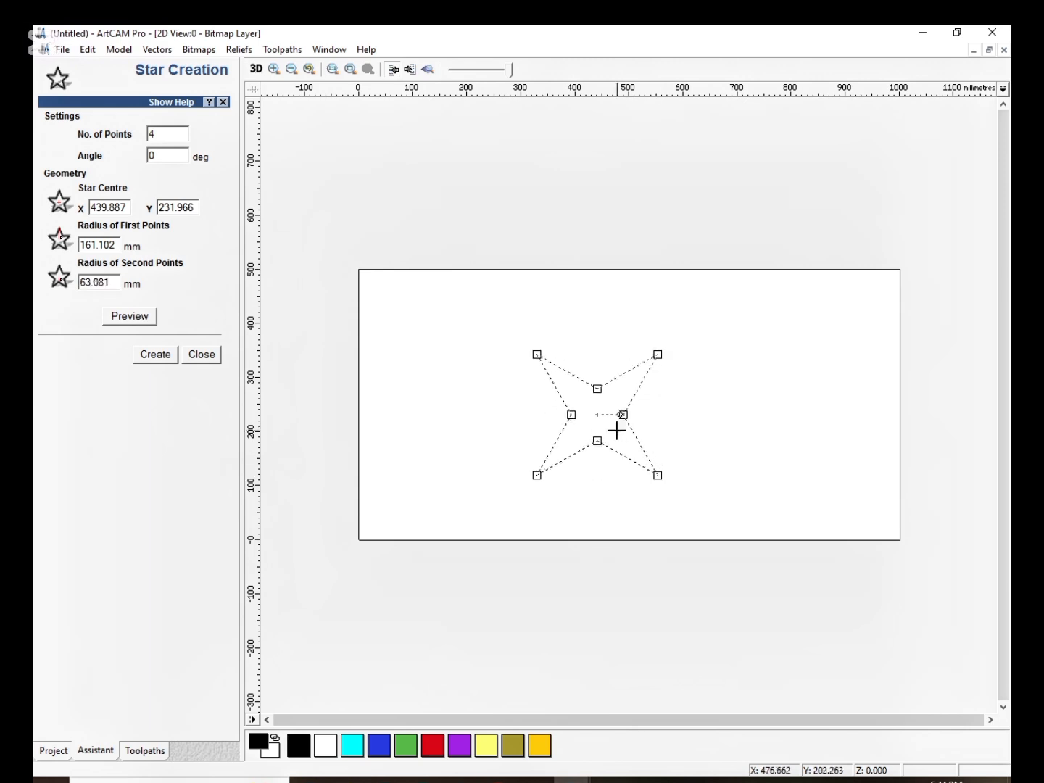
scroll(578, 414, "up", 2)
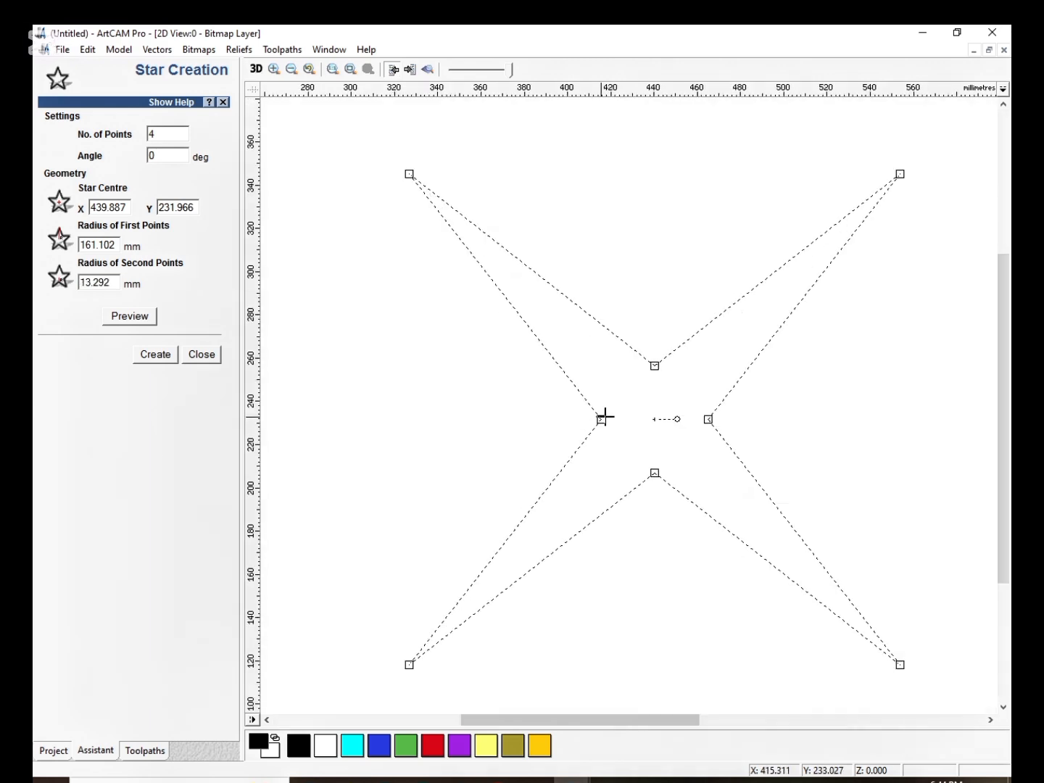
left_click(698, 488)
Resize the star to 100 by 100 mm with width and height linked.
scroll(688, 409, "down", 1)
key("ctrl+t")
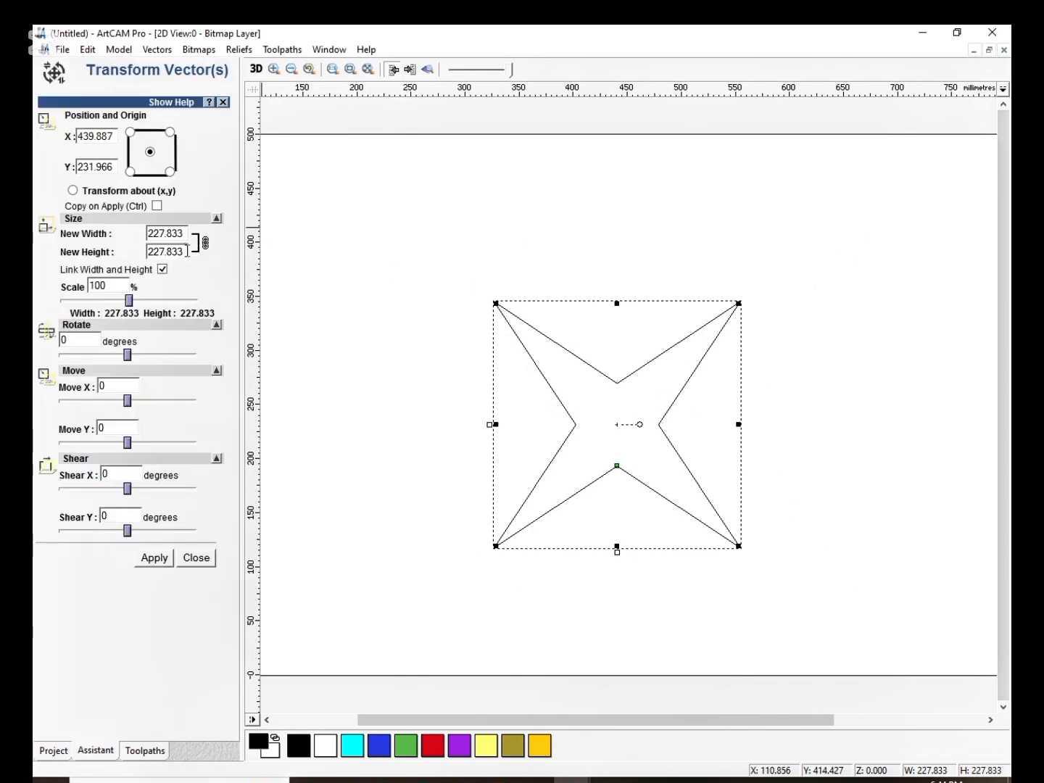
left_click(180, 257)
type("100")
left_click(154, 558)
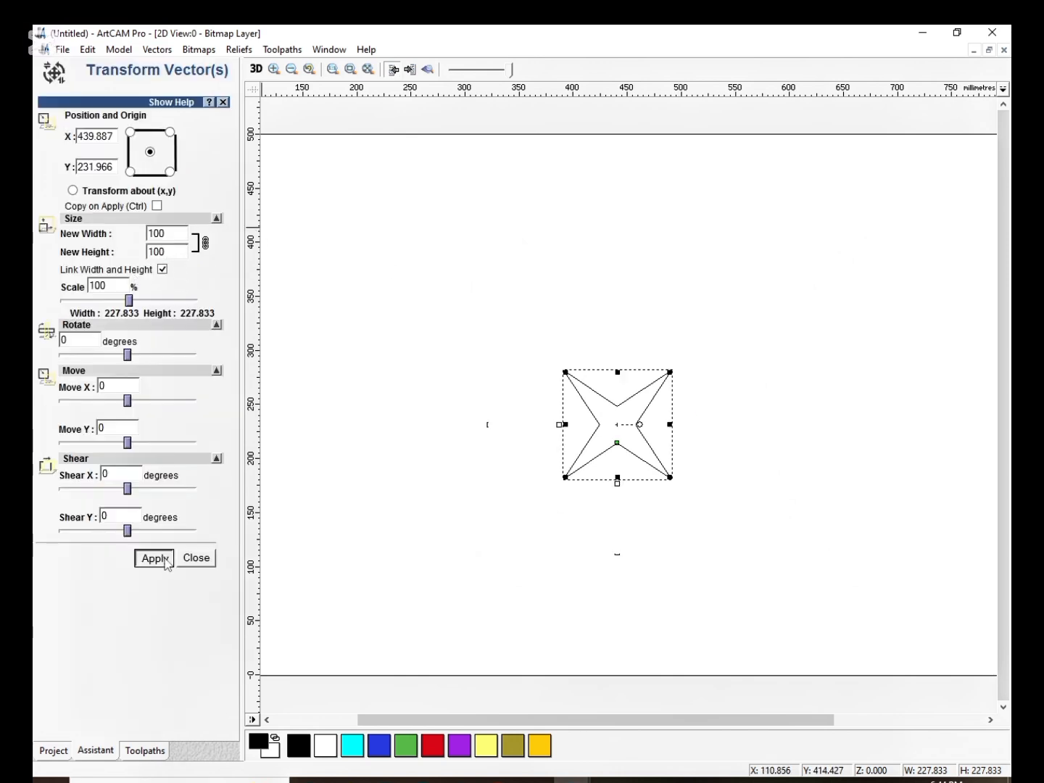
left_click(196, 558)
scroll(613, 450, "up", 1)
left_click(688, 379)
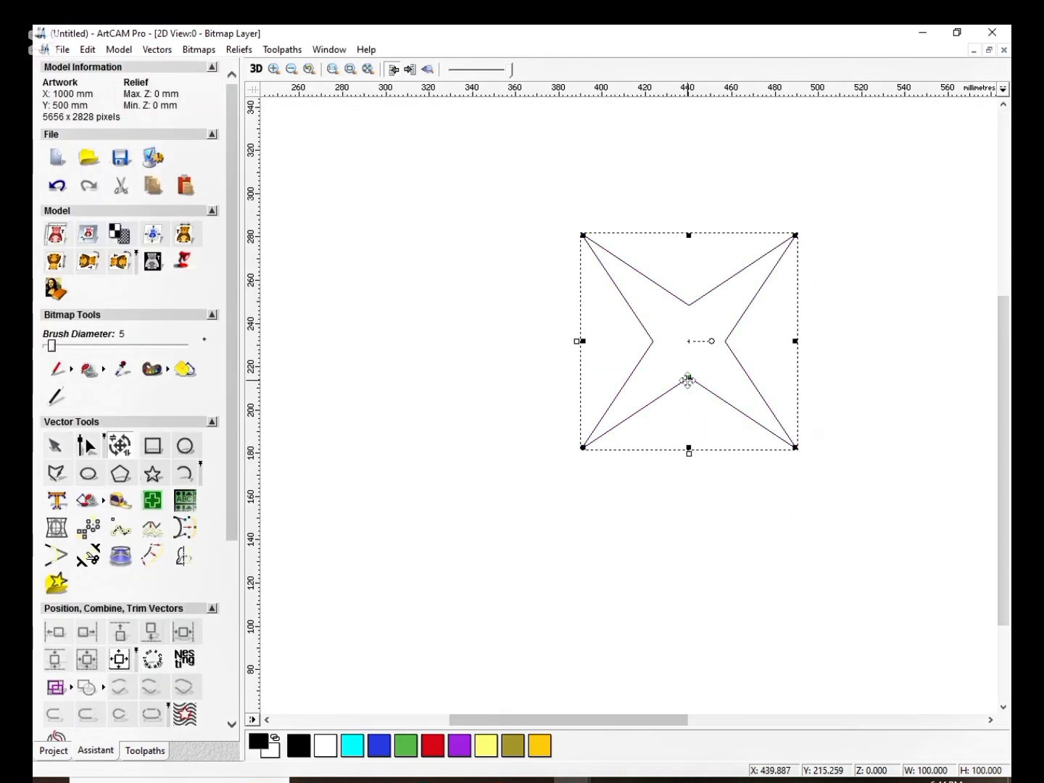
key("n")
left_click(689, 347)
scroll(668, 428, "down", 2)
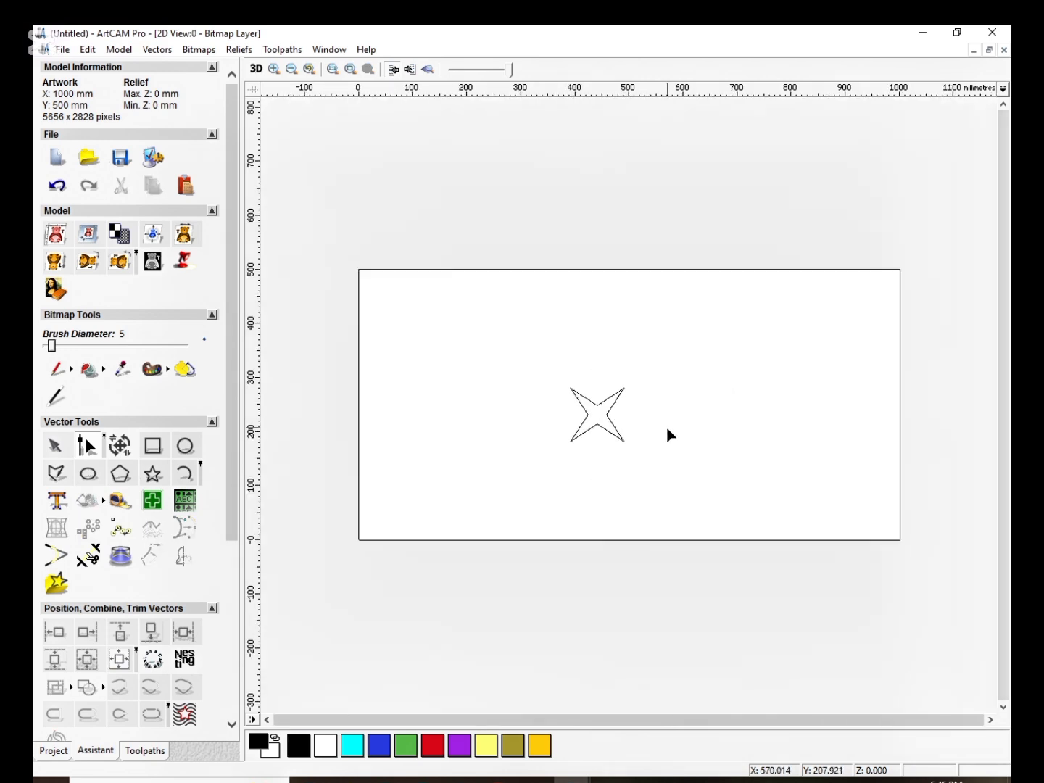
Draw a rectangle around the star and resize it to 100 by 100 mm with width and height unlinked.
left_click(153, 446)
left_click_drag(564, 376, 641, 454)
key("t")
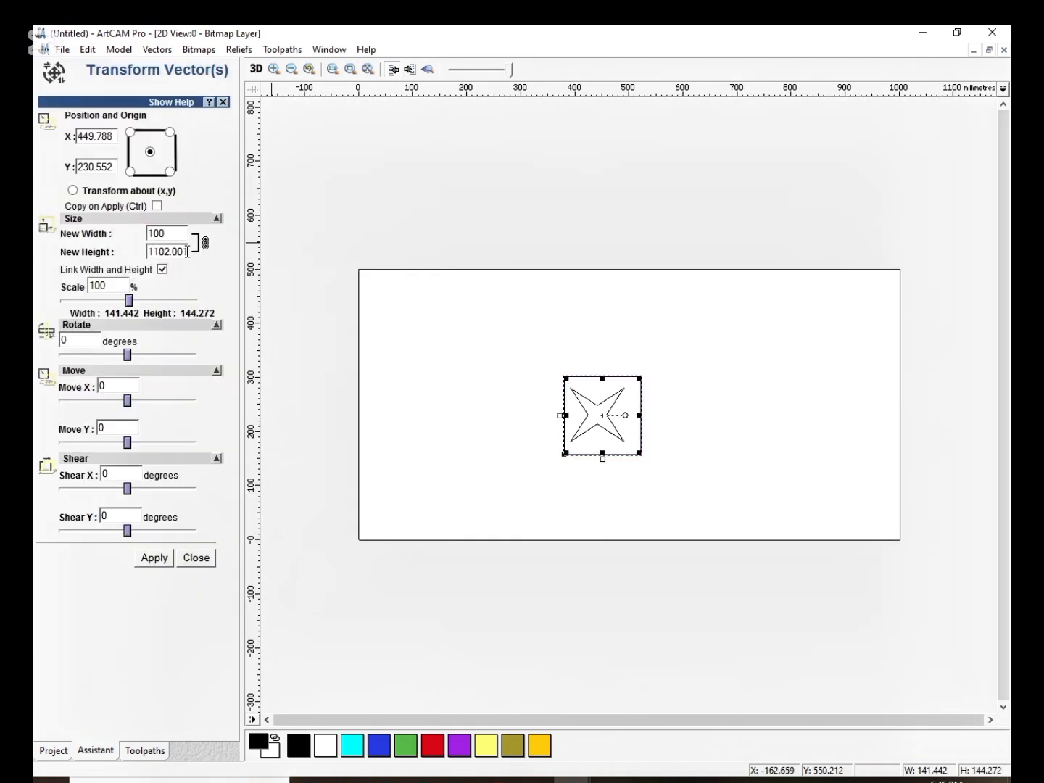
left_click(163, 270)
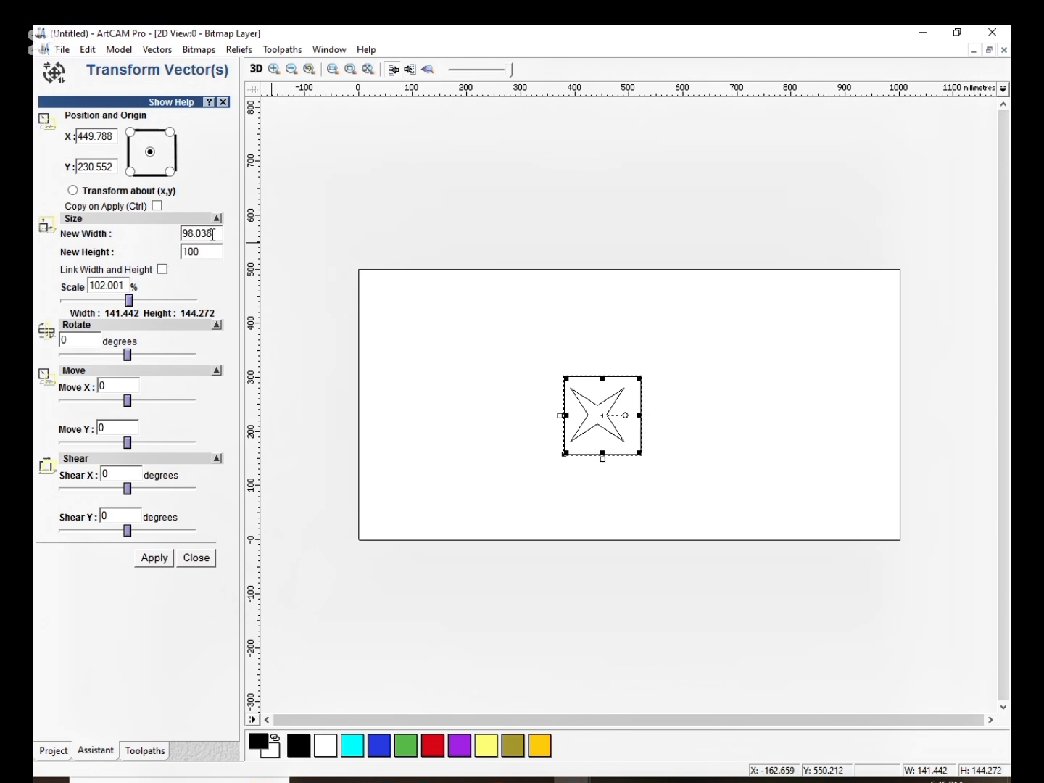
left_click(155, 559)
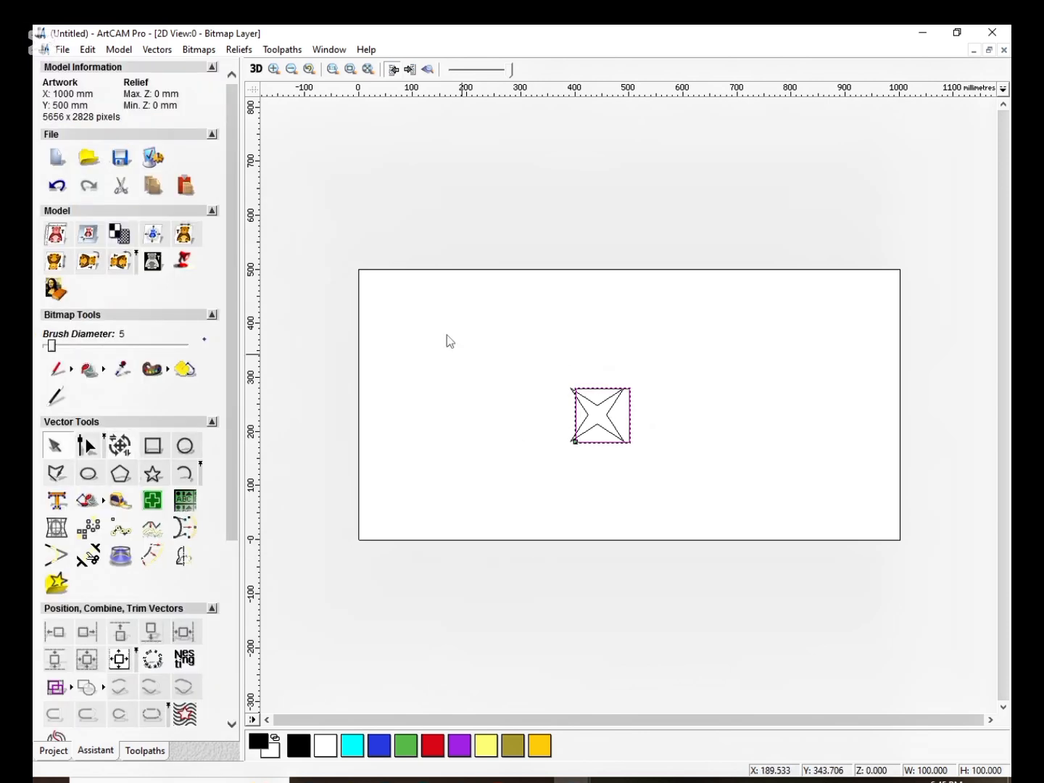
Centre the star and the square on the page so that they line up.
scroll(432, 153, "up", 2)
scroll(601, 421, "up", 1)
scroll(154, 430, "down", 3)
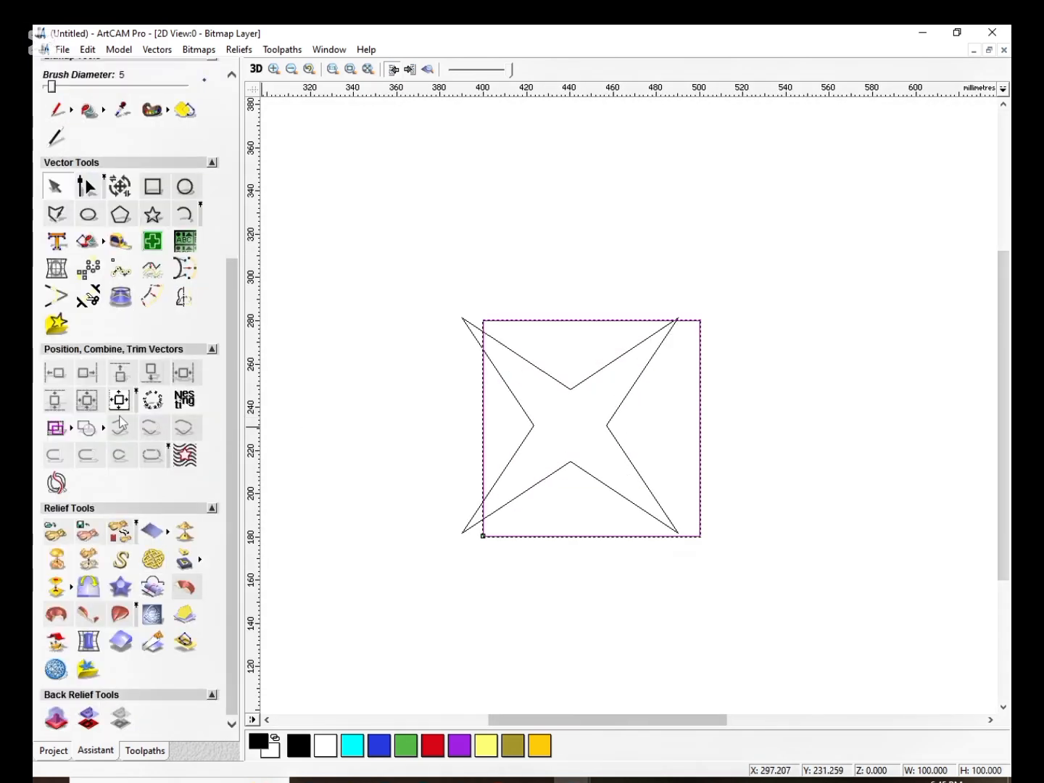
left_click_drag(511, 393, 620, 352)
left_click(621, 355)
left_click(121, 400)
scroll(769, 346, "up", 1)
scroll(556, 377, "down", 1)
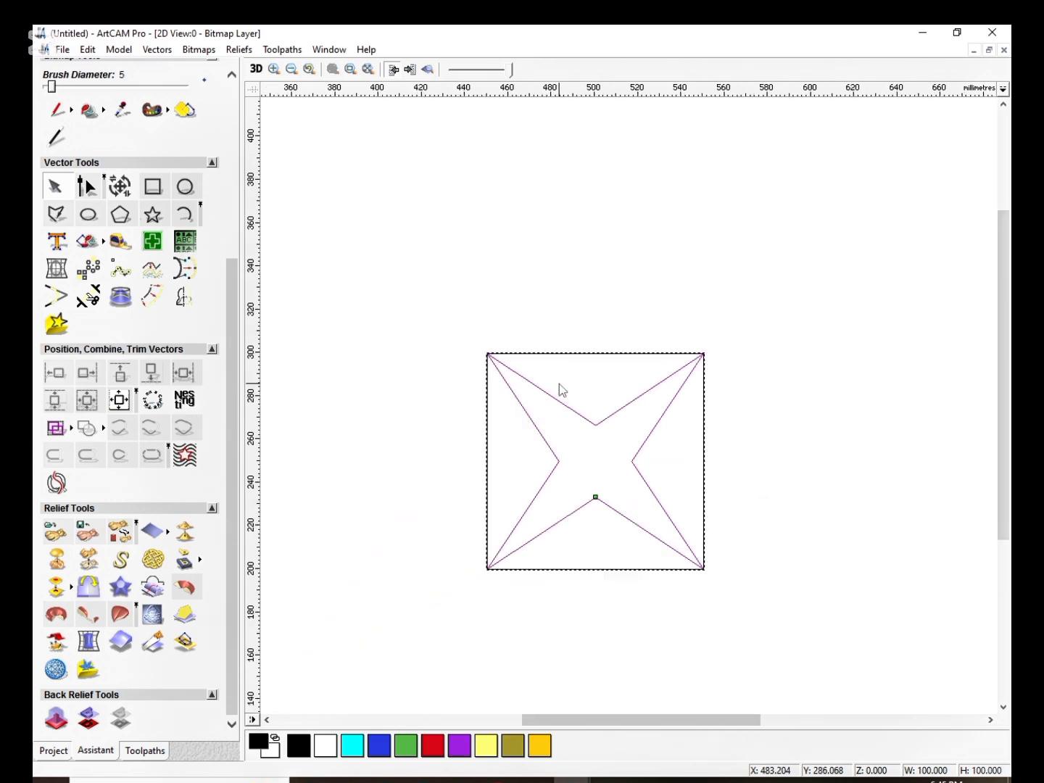
Group the star and the square, and set the vector offset distance to 0.6 mm.
left_click(677, 359)
left_click_drag(739, 326, 401, 641)
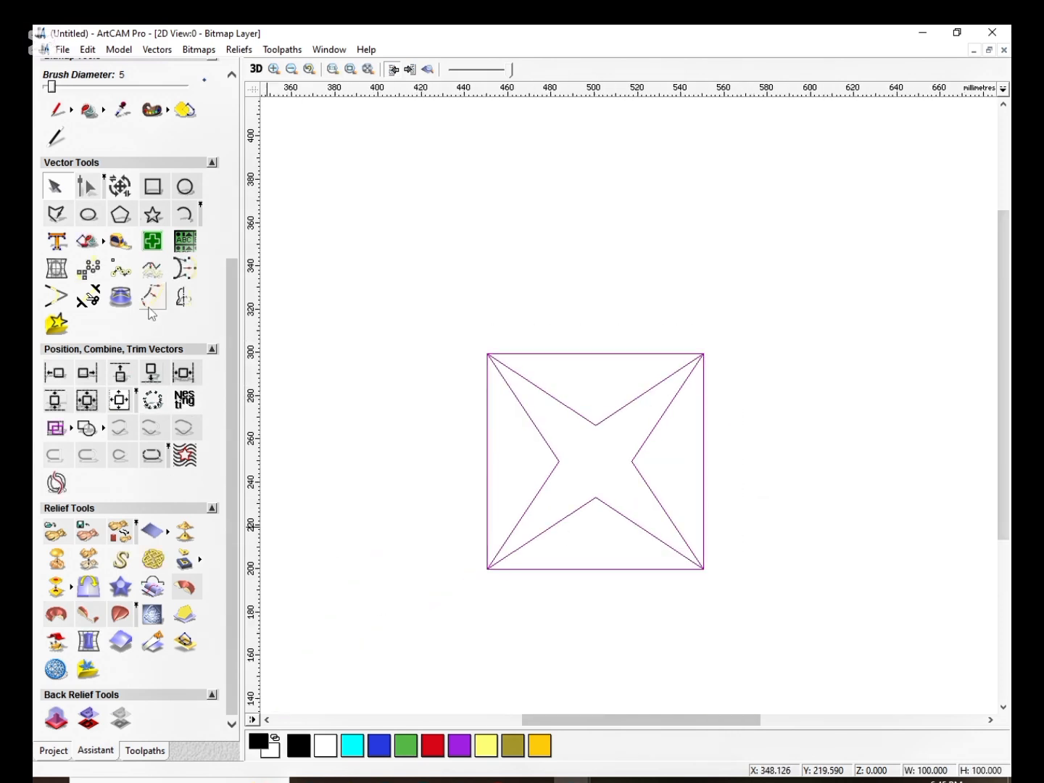
left_click(152, 296)
type(".6")
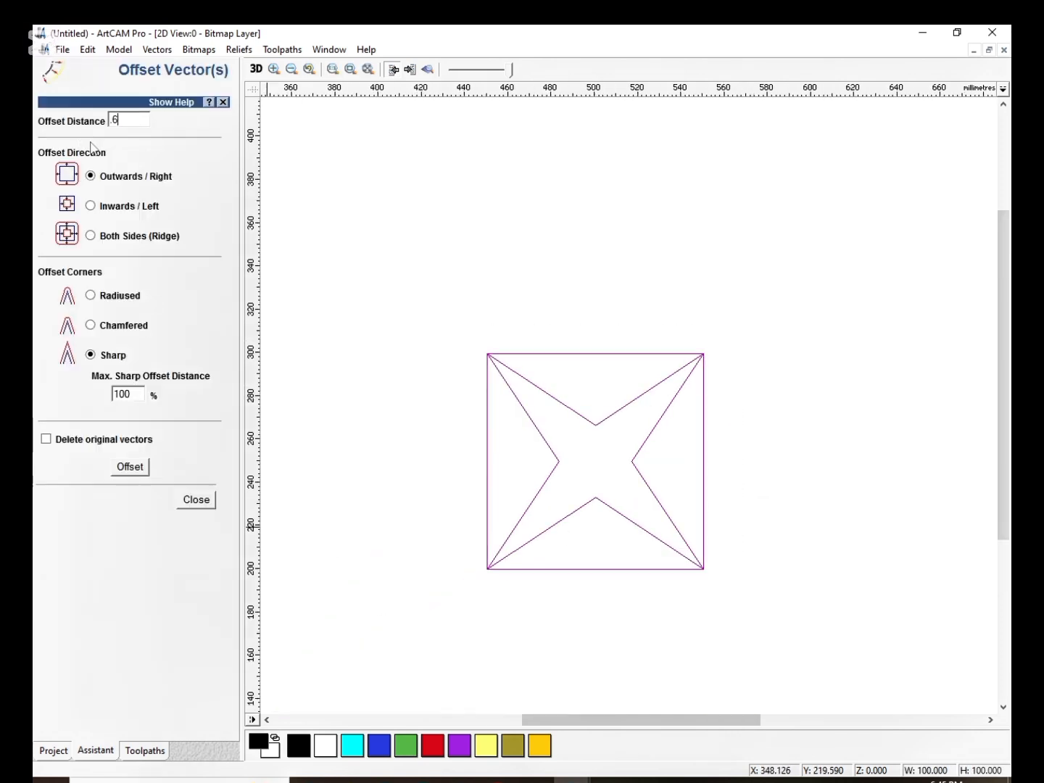
right_click(611, 302)
left_click(638, 467)
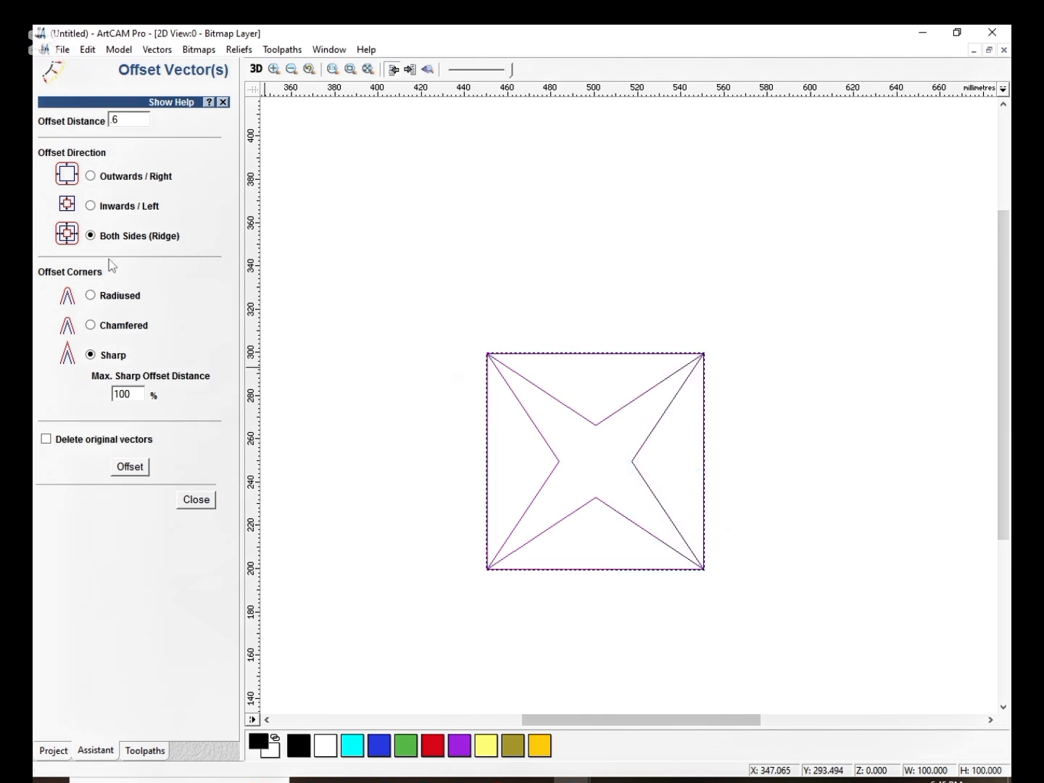
Offset the grouped star and square 0.6 mm to both sides with sharp corners.
left_click(132, 467)
scroll(497, 374, "up", 1)
scroll(455, 349, "up", 1)
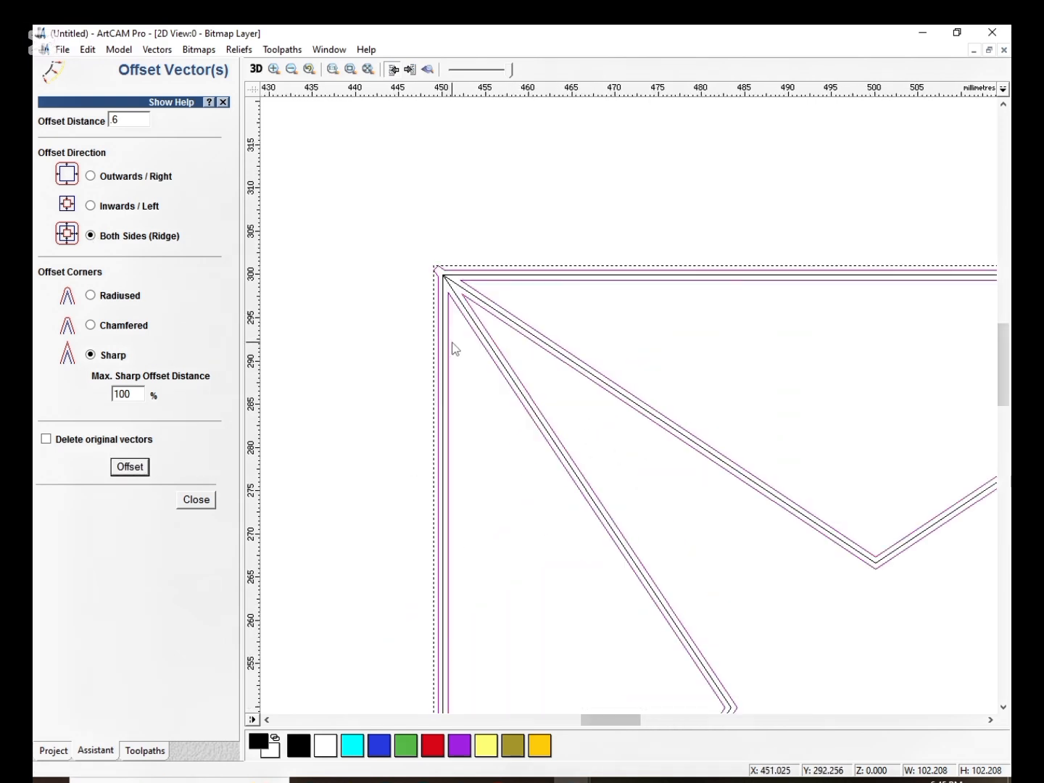
Group the inner 0.6 mm offset contours and delete the outer outline and the original star and square.
left_click(461, 270, "shift")
right_click(530, 275)
left_click(562, 439)
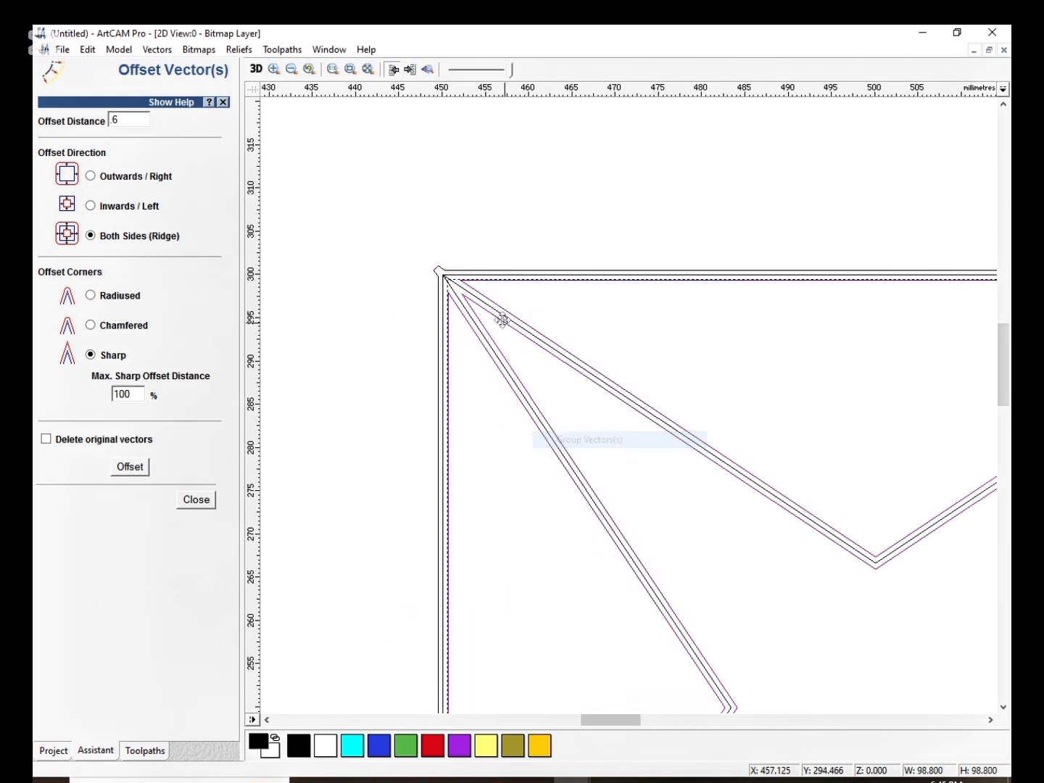
left_click(454, 283)
key("Delete")
scroll(289, 327, "down", 2)
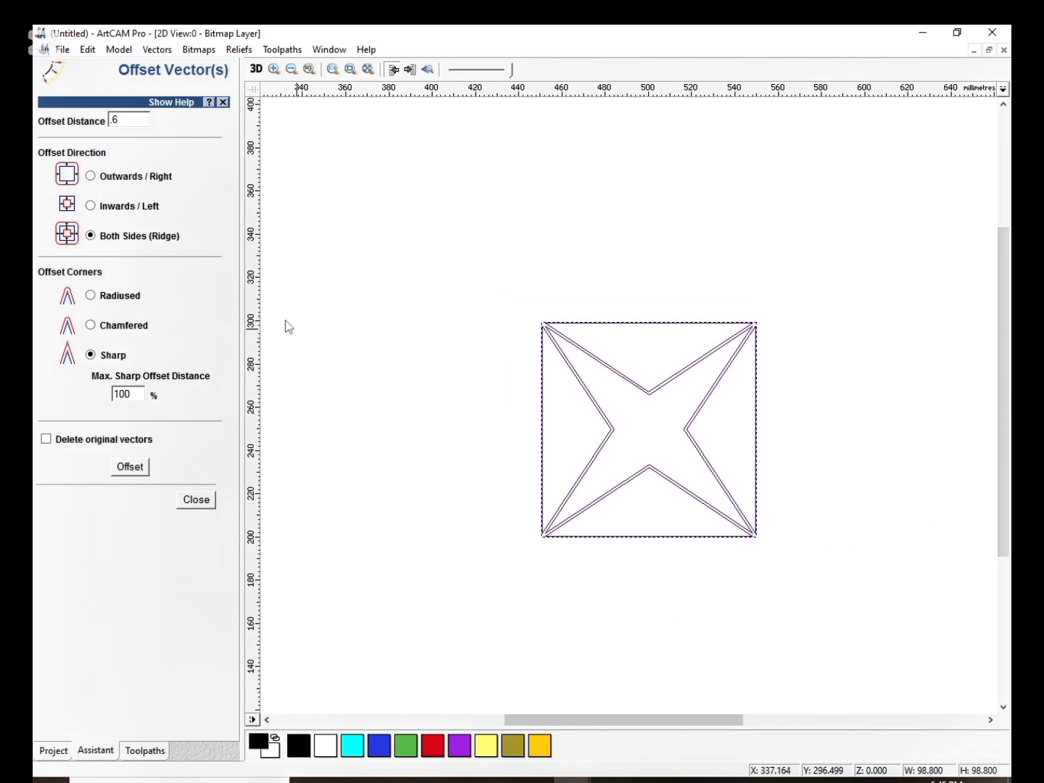
Try offsetting the inner contours 0.6 mm outwards with sharp corners, inspect the corners and undo the offset.
left_click(129, 467)
scroll(551, 450, "up", 1)
scroll(540, 581, "up", 2)
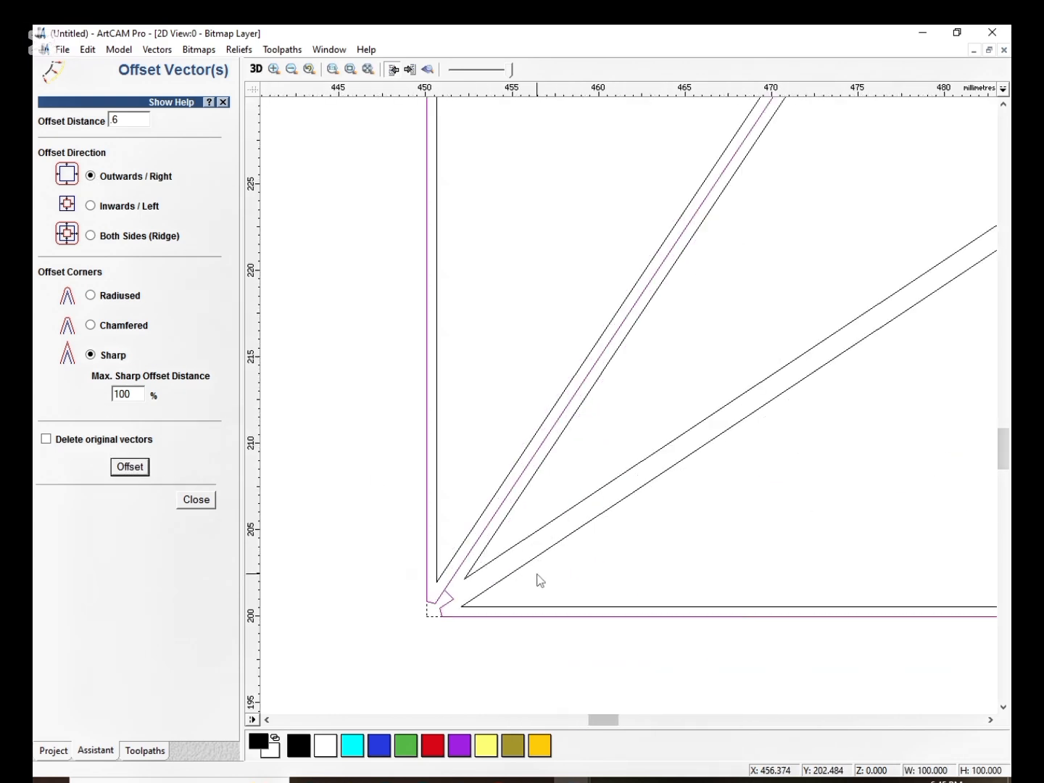
scroll(561, 517, "down", 3)
scroll(614, 450, "up", 1)
left_click(603, 351)
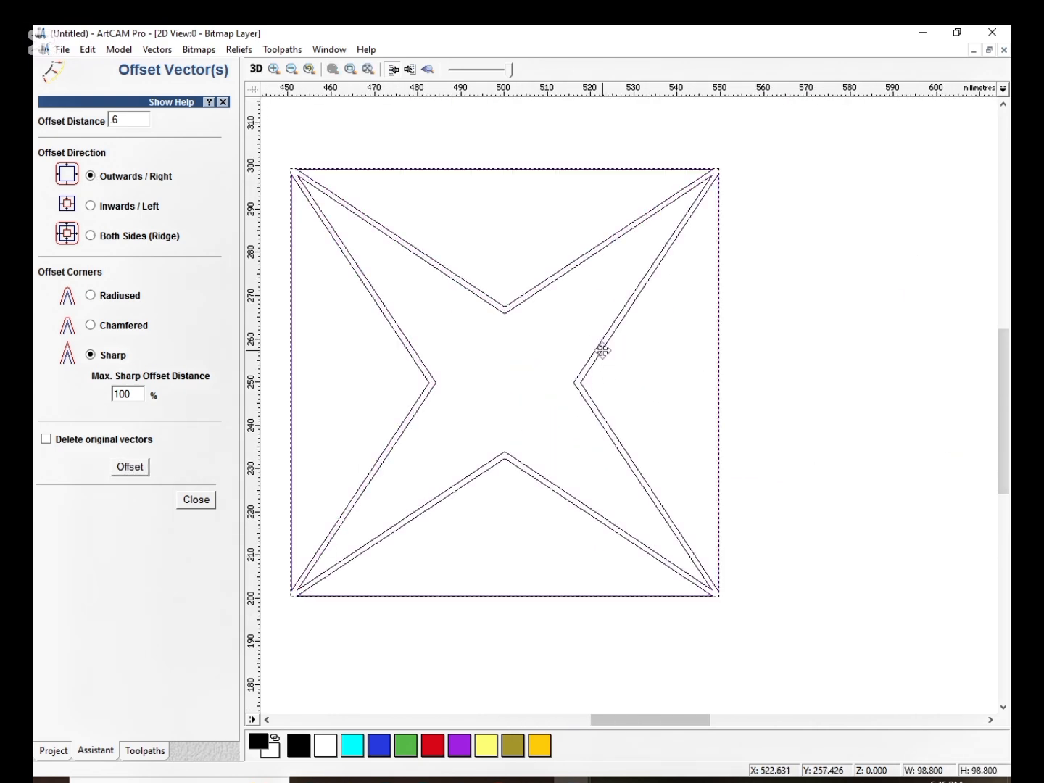
Try offsetting the inner contours 0.6 mm to both sides and undo it.
left_click(131, 467)
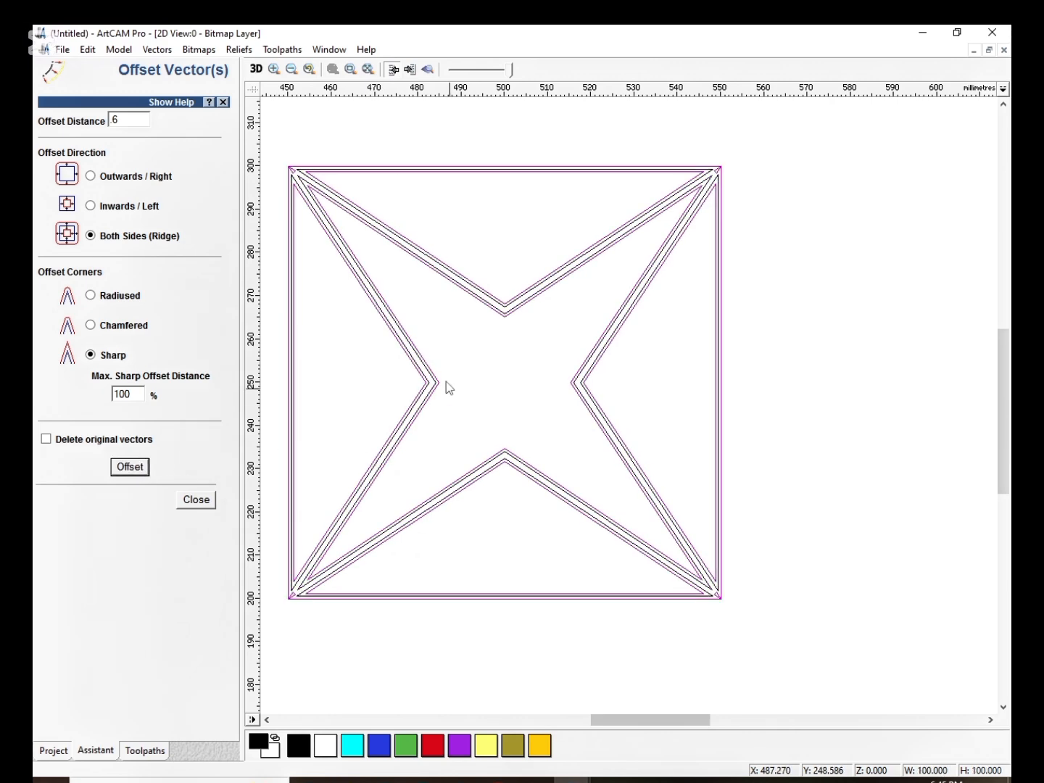
scroll(536, 256, "up", 1)
key("ctrl+z")
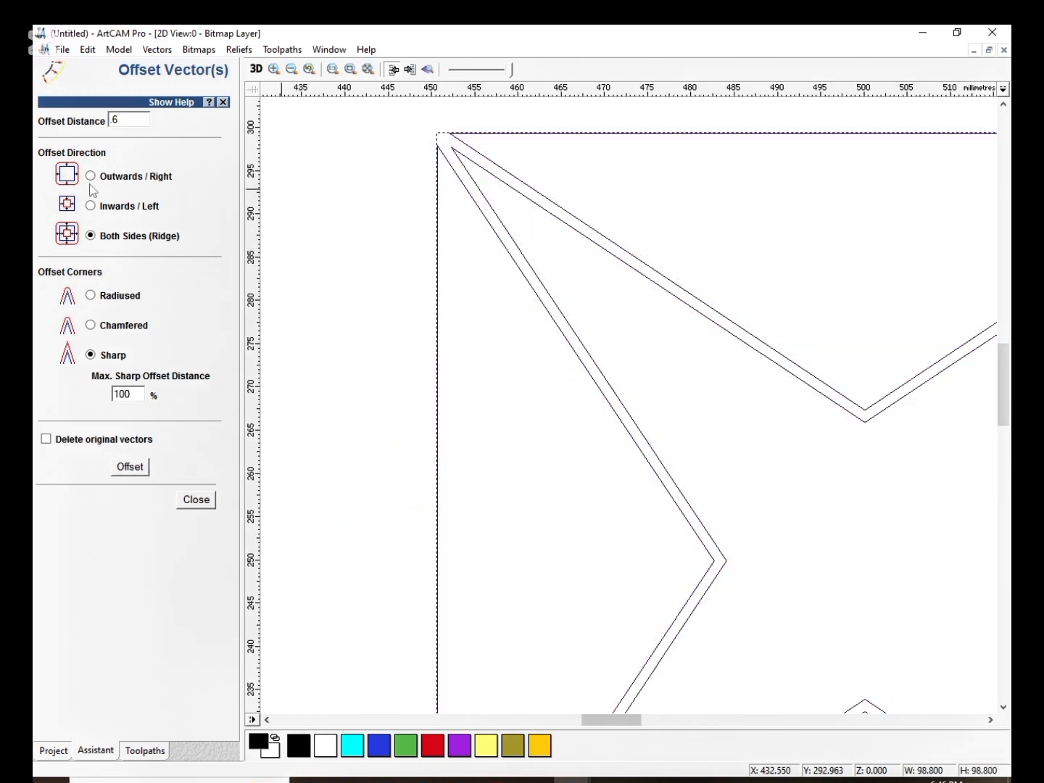
Offset the inner contours 0.6 mm outwards again and check how the corners meet.
left_click(90, 176)
left_click(130, 467)
scroll(603, 345, "down", 1)
scroll(555, 330, "up", 1)
scroll(691, 512, "down", 1)
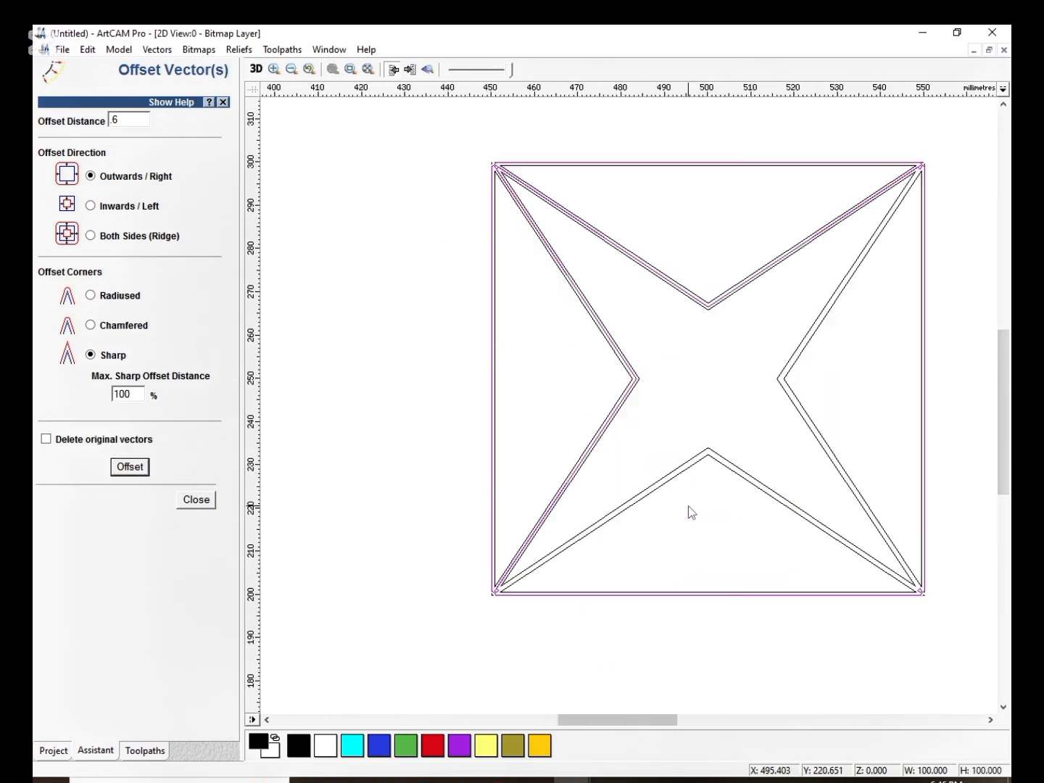
scroll(434, 518, "up", 1)
scroll(617, 382, "down", 2)
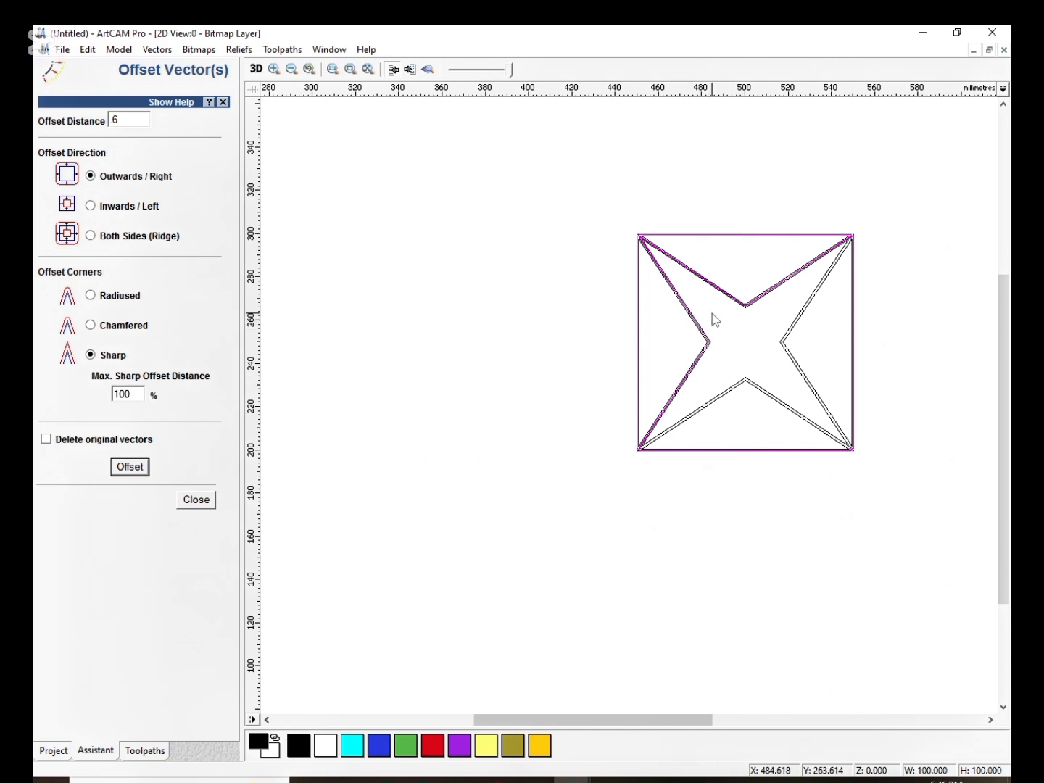
Undo the 0.6 mm offset edits back to the original star and square.
scroll(646, 346, "up", 1)
scroll(609, 357, "up", 1)
scroll(684, 482, "down", 1)
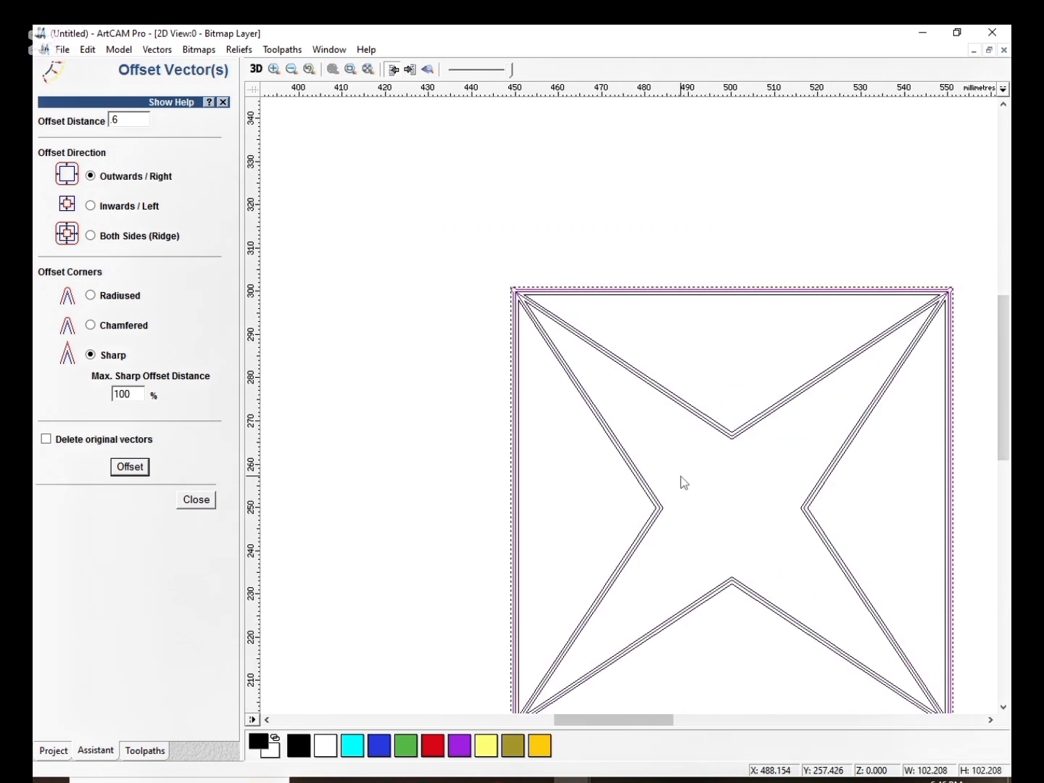
key("ctrl+z")
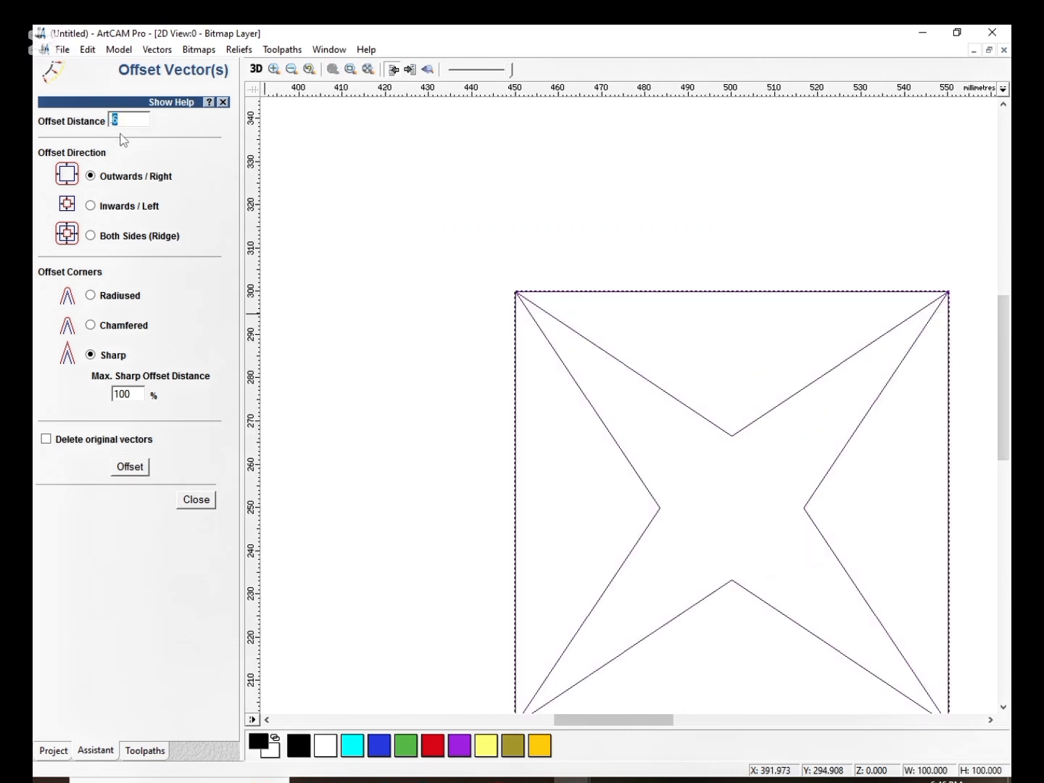
Offset the grouped star and square 0.5 mm to both sides with sharp corners.
left_click(137, 471)
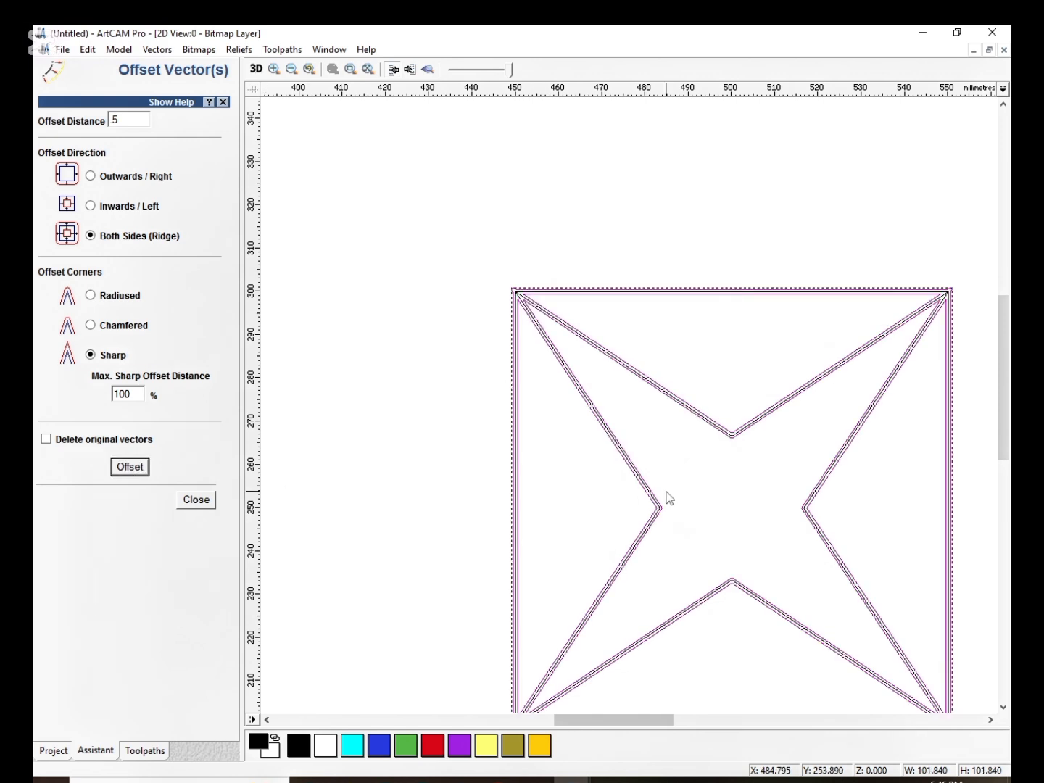
scroll(735, 529, "up", 1)
scroll(708, 442, "down", 1)
scroll(725, 513, "up", 1)
Group the inner 0.5 mm offset contours and remove the outer outline and the original star and square.
right_click(712, 356)
left_click(758, 349)
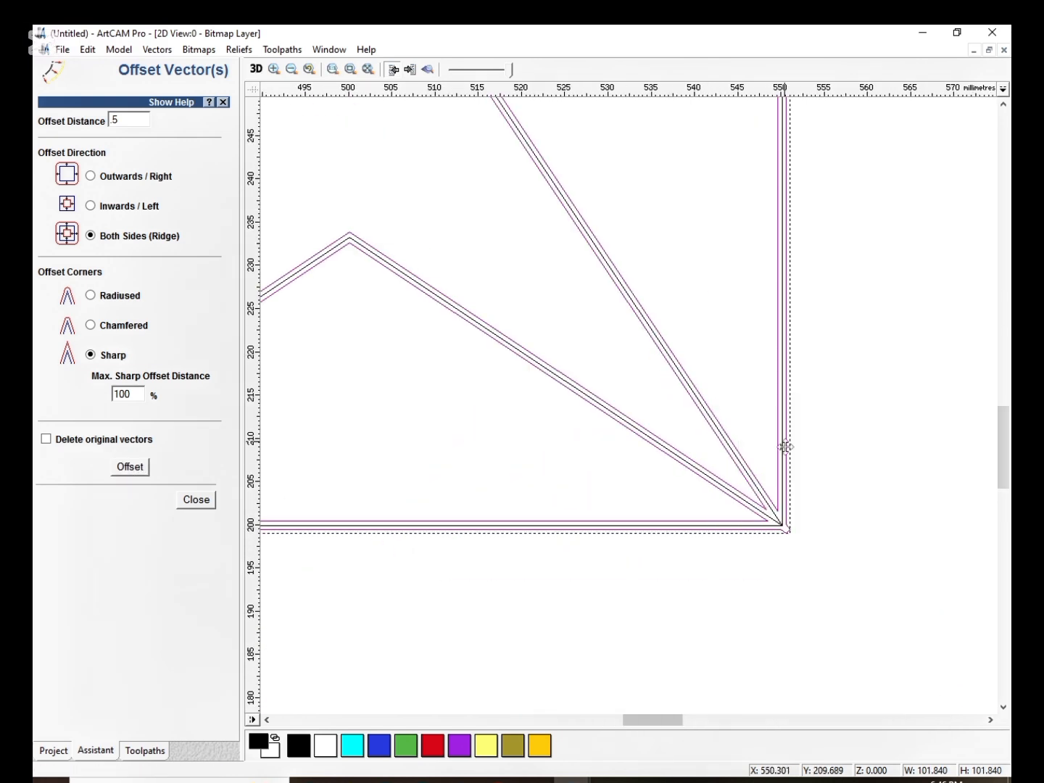
left_click(787, 462, "shift")
right_click(737, 386)
left_click(798, 558)
scroll(750, 467, "up", 1)
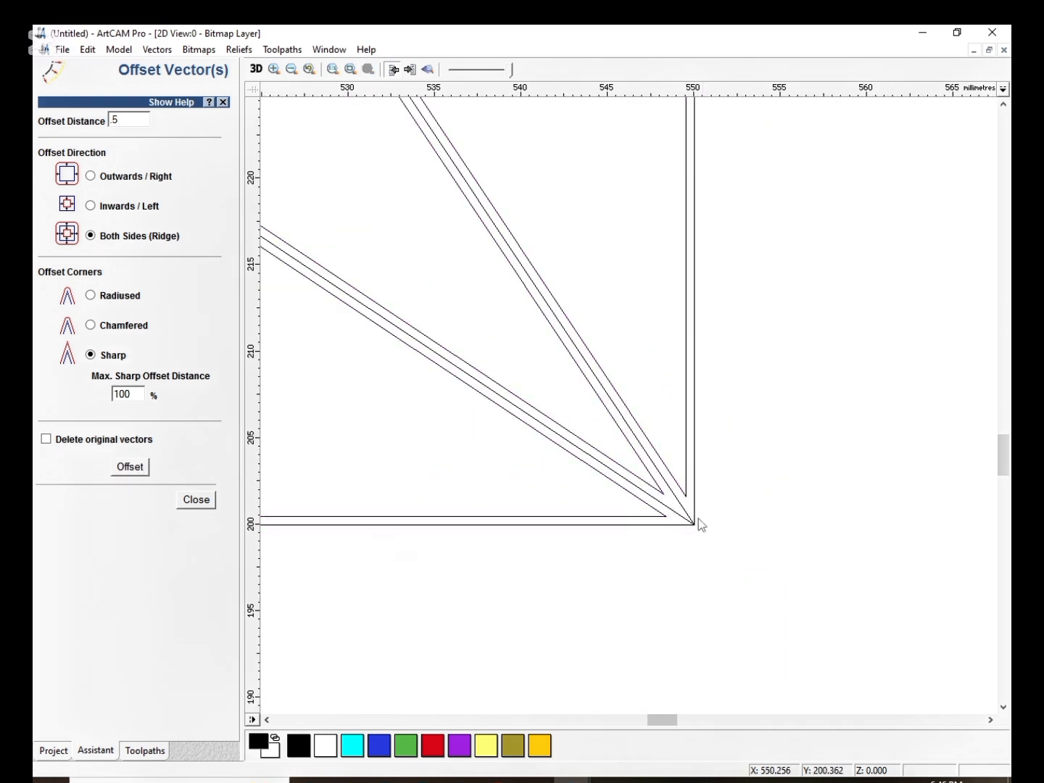
scroll(678, 476, "down", 4)
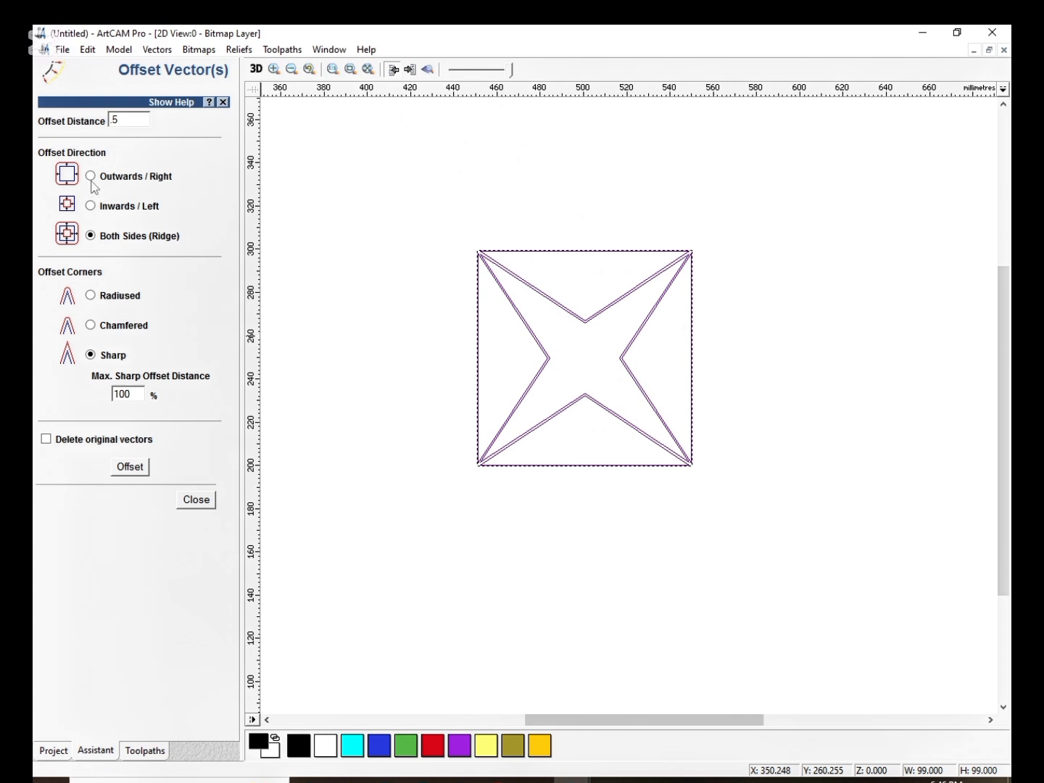
Offset the grouped inner contours 0.5 mm outwards with sharp corners.
left_click(131, 468)
scroll(617, 406, "up", 1)
scroll(664, 368, "up", 1)
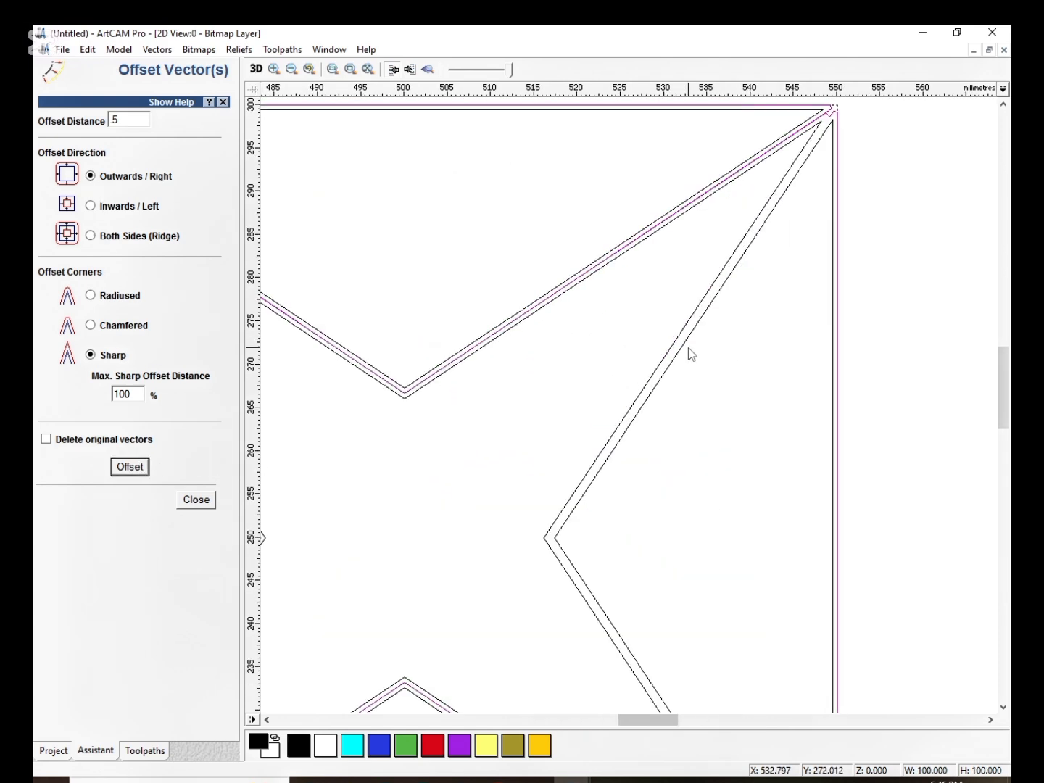
scroll(639, 476, "down", 1)
Ungroup the outward offsets and delete the smaller inner contours, keeping the inner contour of the right-hand triangle.
right_click(639, 427)
left_click(675, 233)
scroll(562, 416, "up", 2)
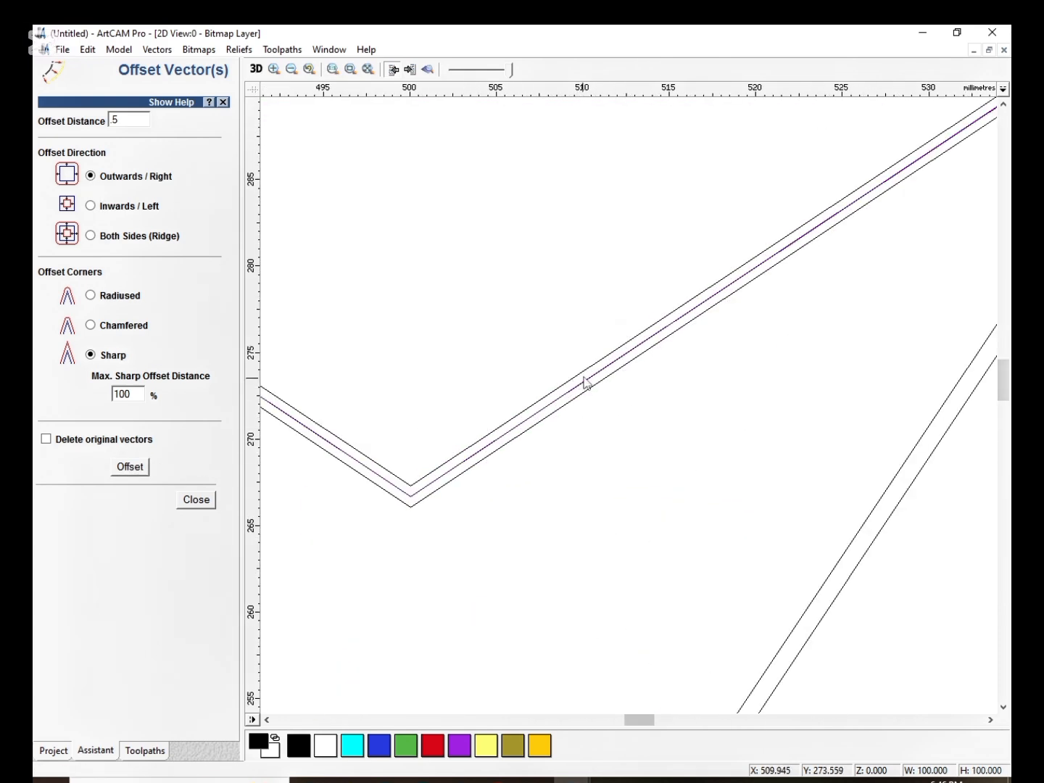
left_click(583, 377)
scroll(614, 401, "down", 1)
right_click(807, 396)
left_click(860, 595)
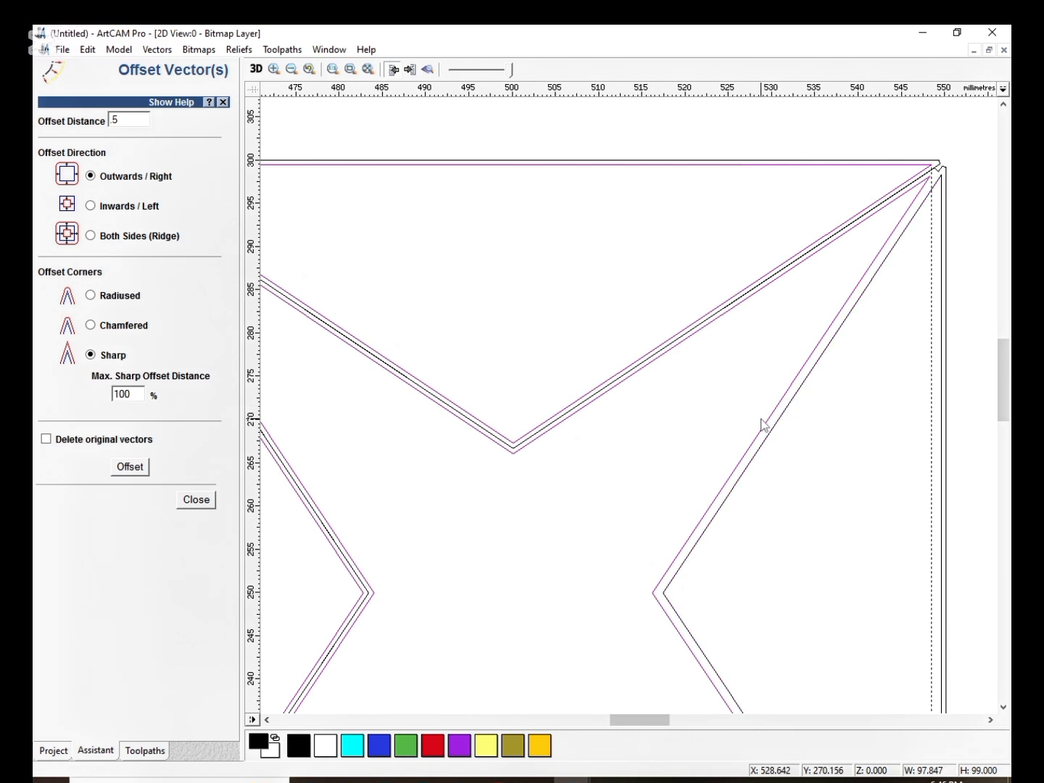
right_click(628, 312)
left_click(676, 370)
Offset the right-hand triangle's inner contour 0.5 mm outwards with sharp corners.
scroll(641, 396, "down", 2)
left_click(648, 433)
scroll(667, 399, "up", 2)
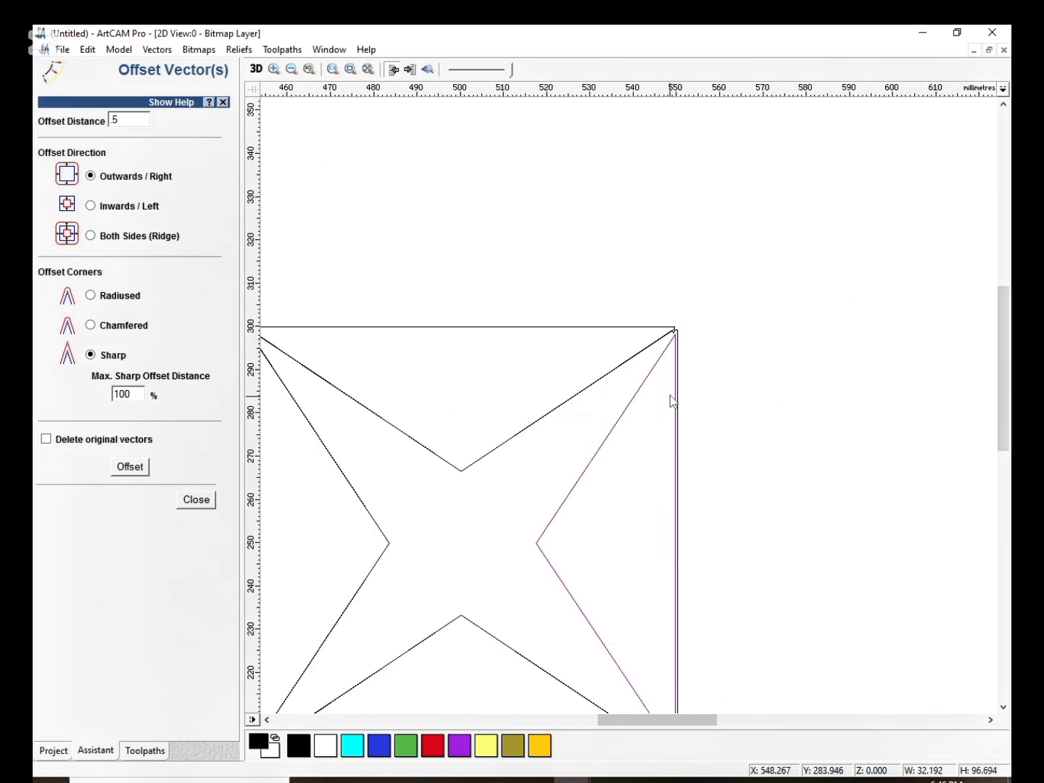
left_click(143, 472)
scroll(586, 447, "up", 1)
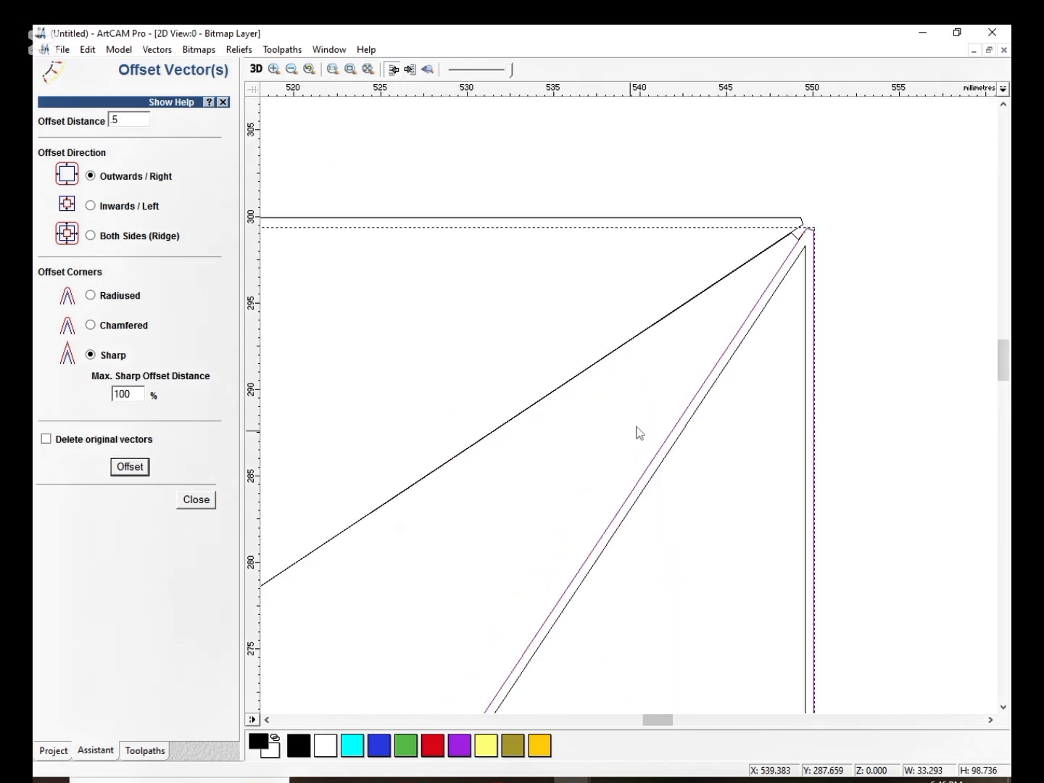
Delete the right-hand triangle's smaller inner contour, keeping its outward offset.
left_click(727, 367)
scroll(642, 444, "down", 3)
left_click(663, 408)
Ungroup all vectors of the star tile pattern and close the vector offset settings.
left_click_drag(747, 289, 471, 562)
right_click(533, 451)
left_click(630, 291)
right_click(630, 292)
left_click(603, 357)
scroll(599, 465, "down", 2)
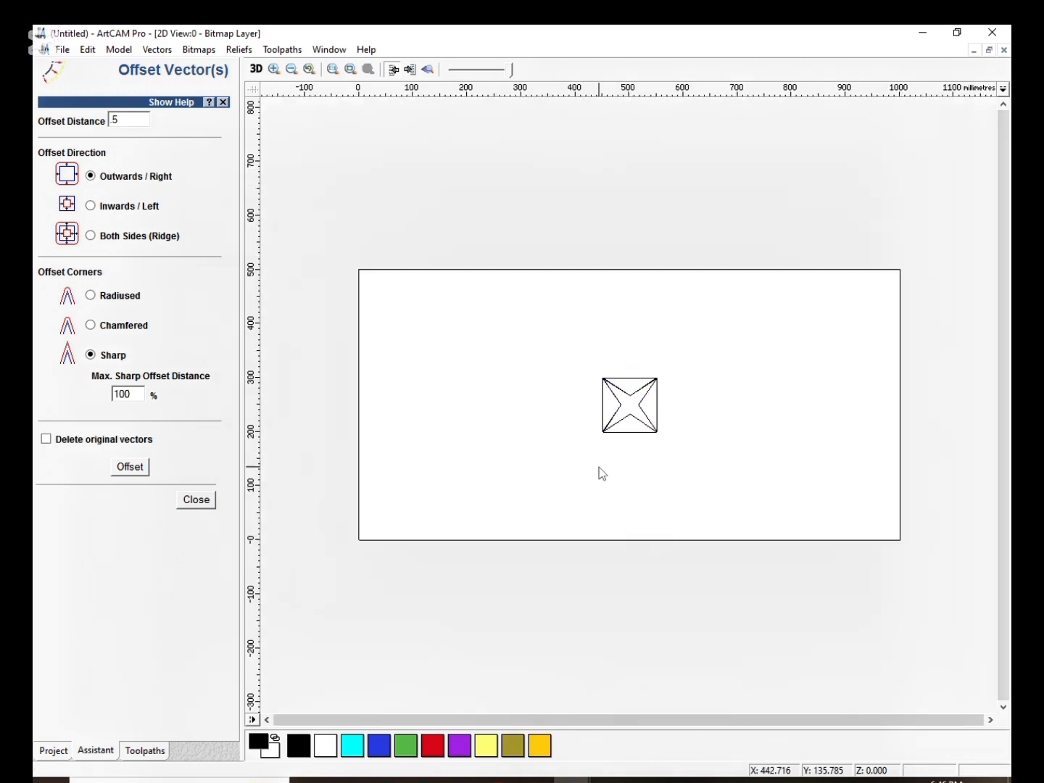
left_click_drag(697, 340, 504, 535)
left_click(535, 379)
left_click(197, 500)
Adjust the model's resolution and turn on the relief preview in the 2D view.
left_click(119, 49)
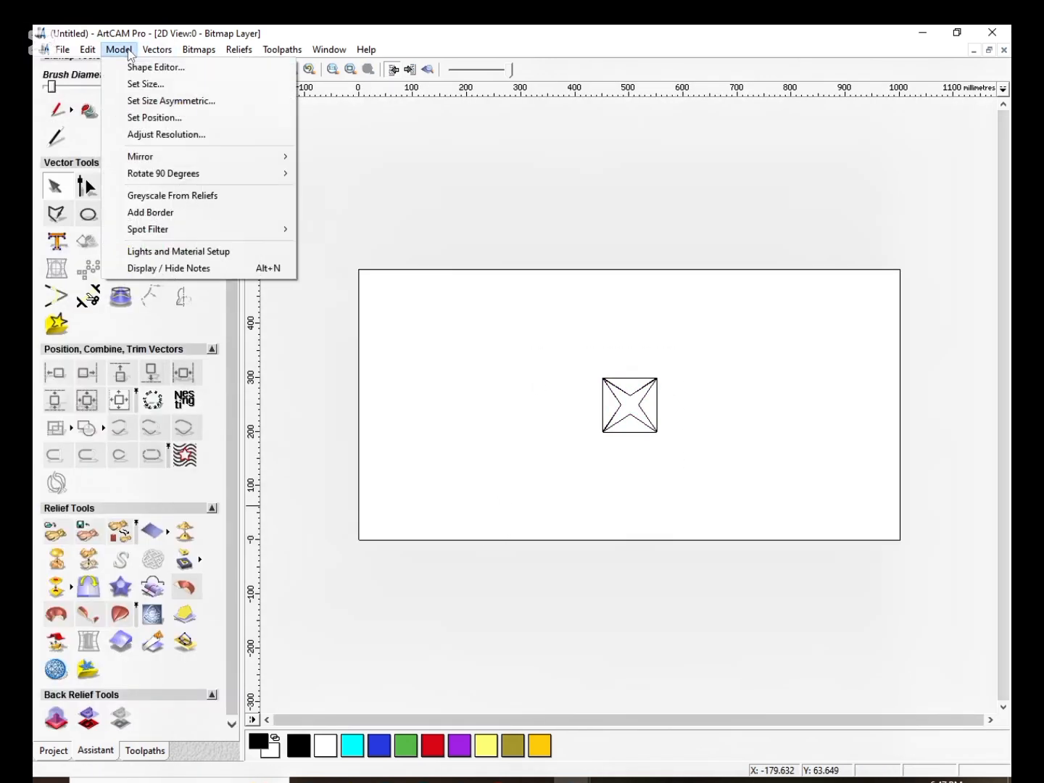
left_click(167, 135)
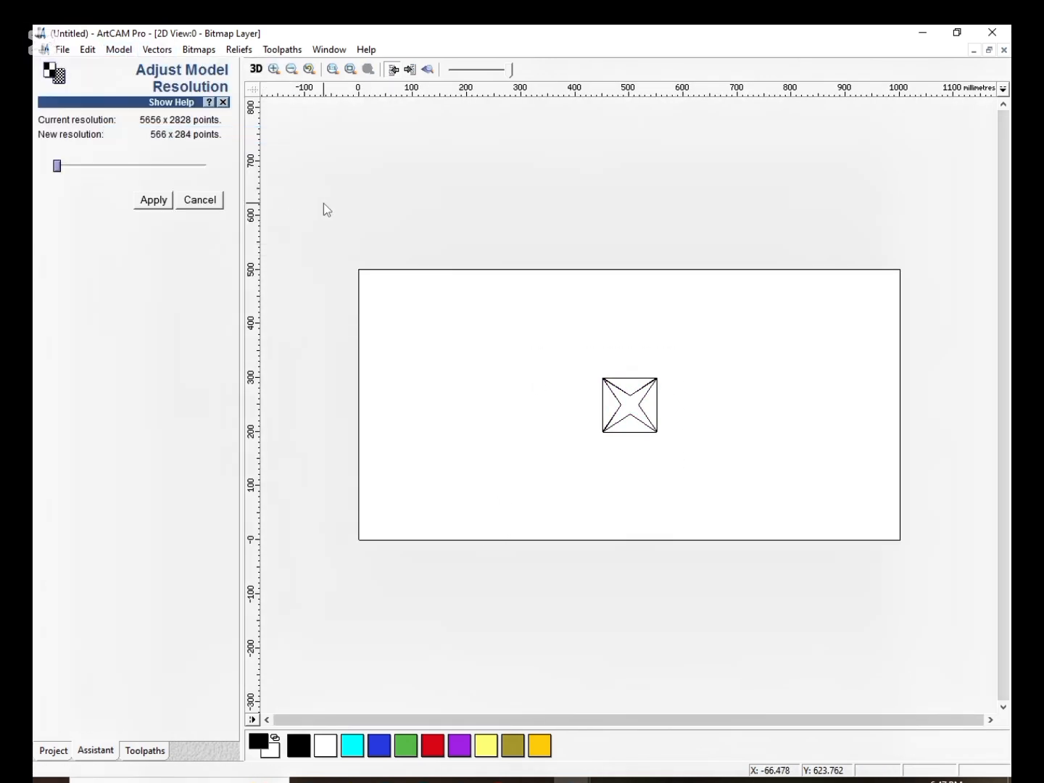
left_click(151, 201)
left_click(565, 439)
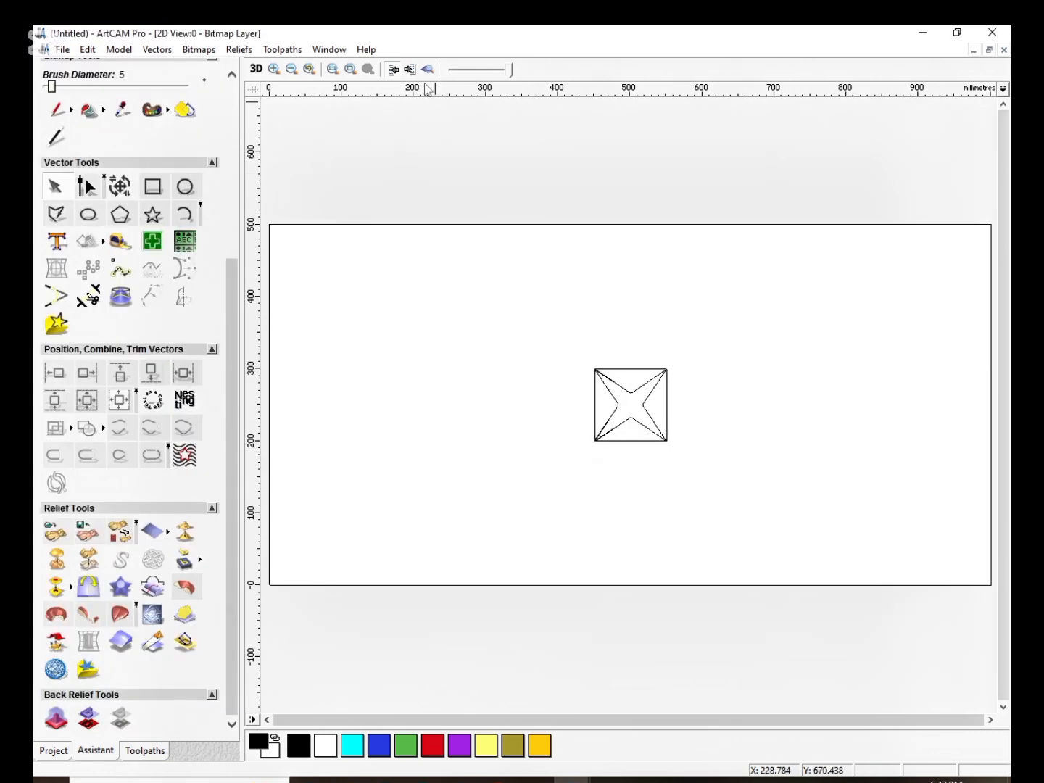
left_click(428, 70)
left_click_drag(723, 338, 526, 470)
right_click(555, 342)
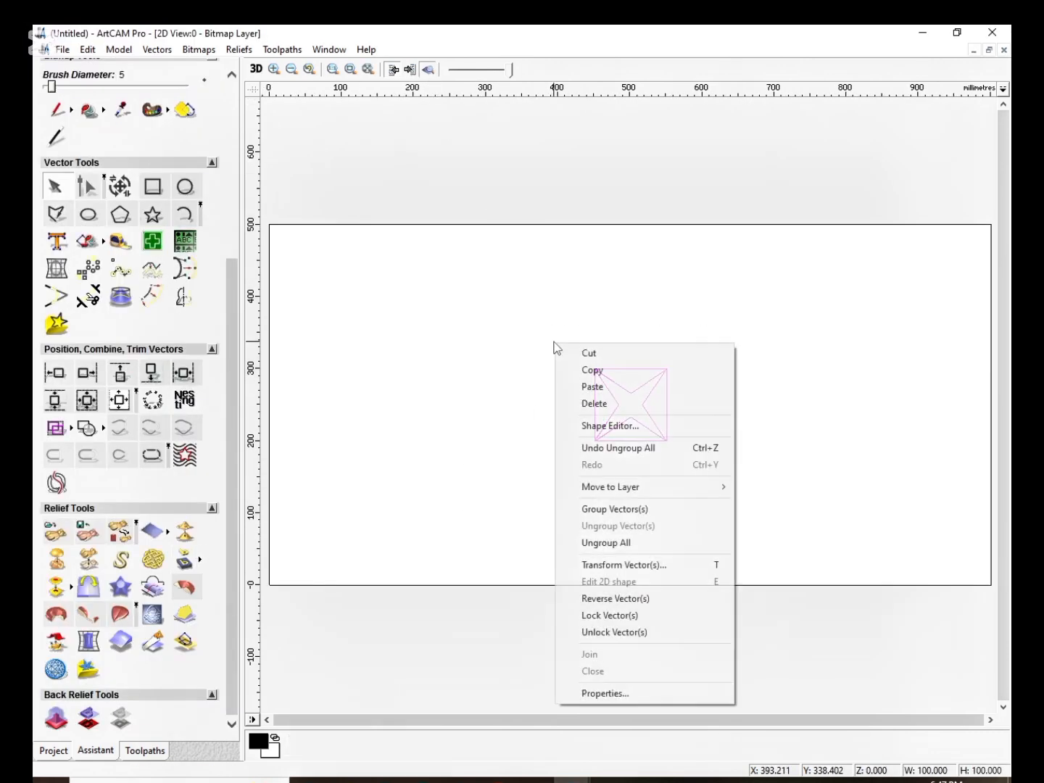
left_click(642, 428)
left_click_drag(540, 242, 437, 277)
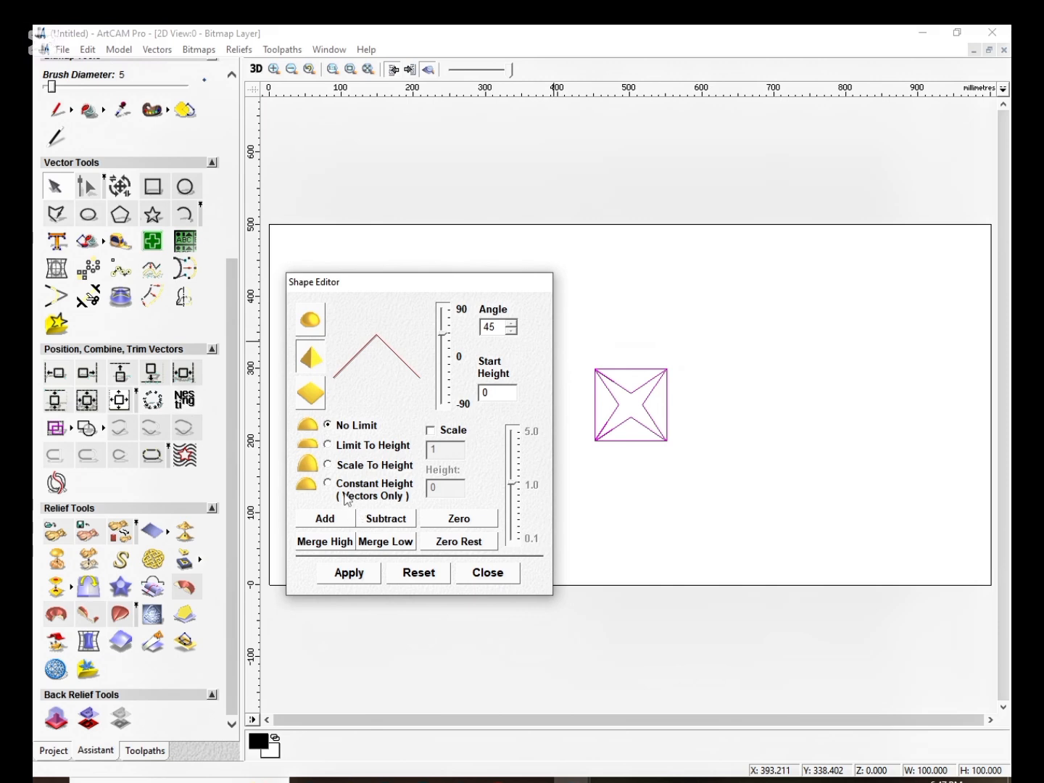
left_click(487, 573)
scroll(637, 429, "up", 1)
left_click(324, 393)
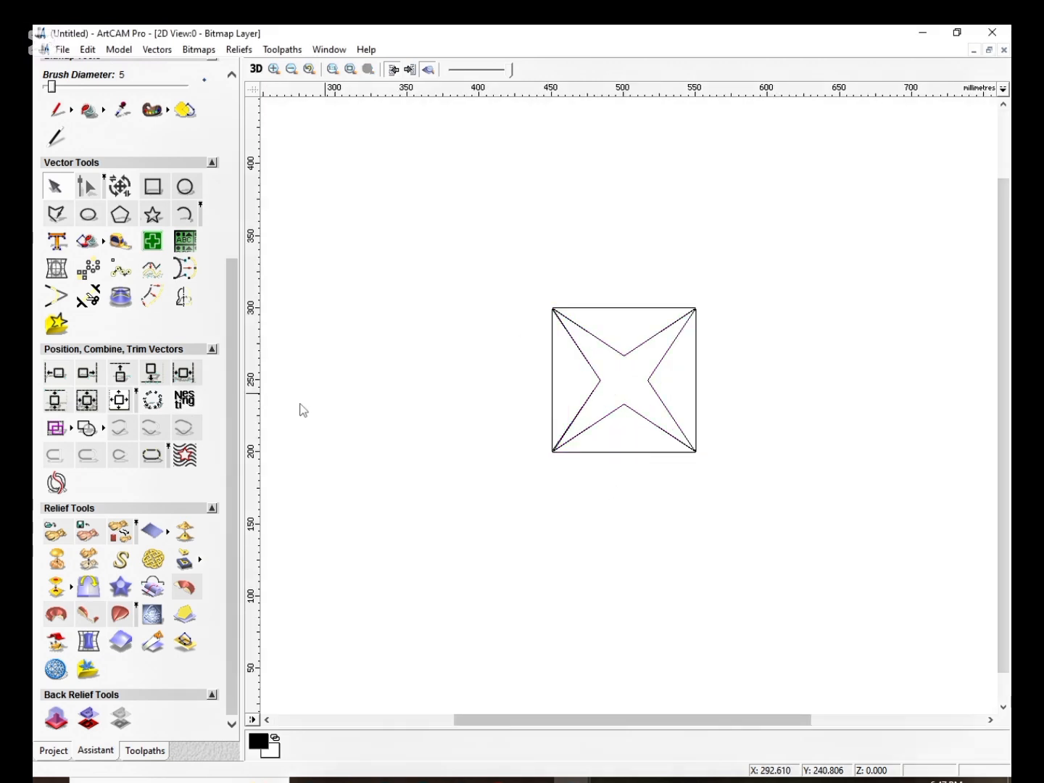
Draw a rectangle about 99 mm wide and 114 mm high, overlapping the lower right part of the tile pattern.
left_click(155, 190)
left_click_drag(616, 369, 760, 531)
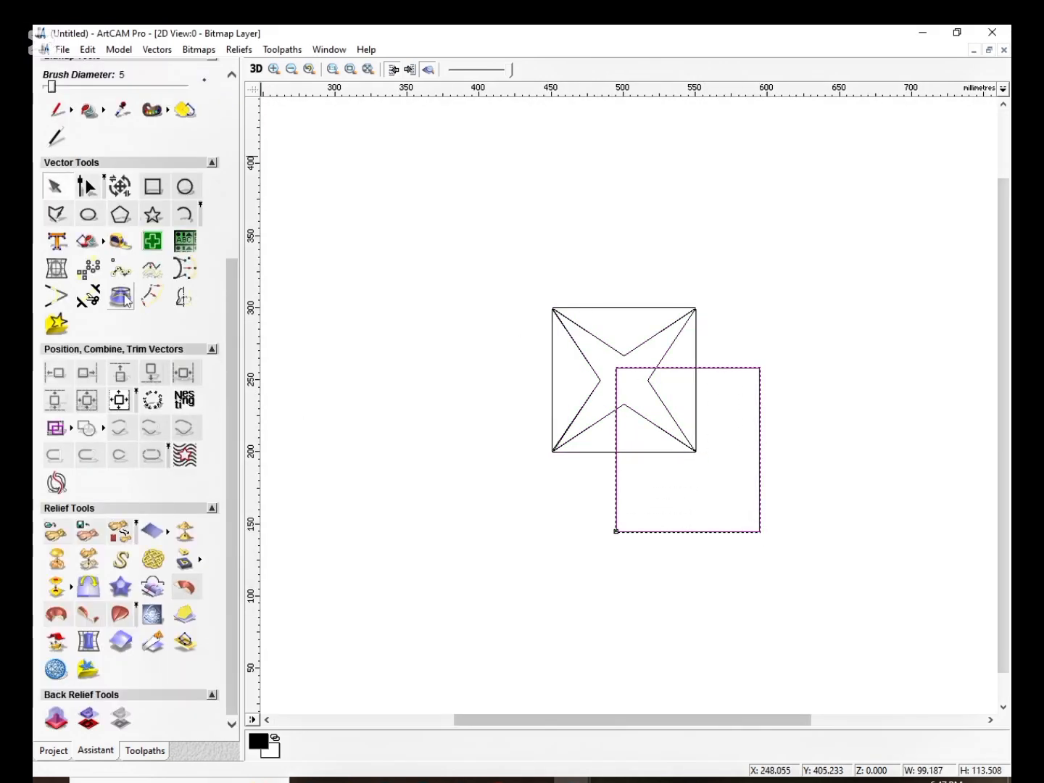
left_click(54, 187)
Set the new rectangle's size to 120 × 120 mm and centre it on the model.
left_click(121, 186)
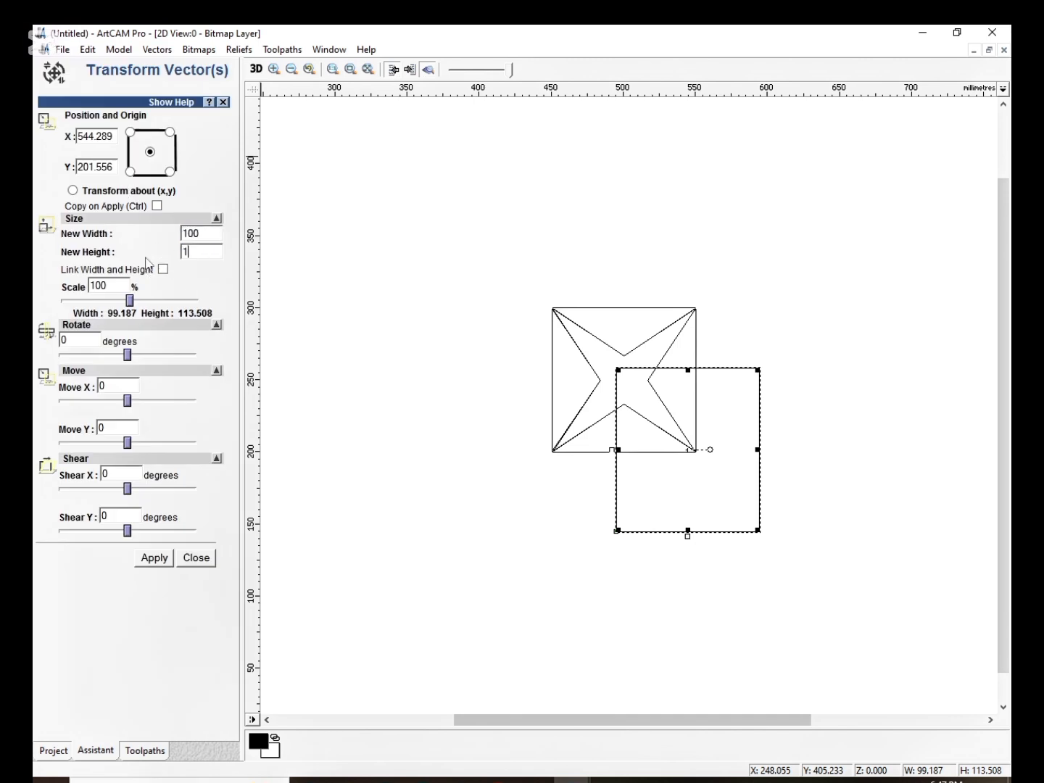
left_click(154, 557)
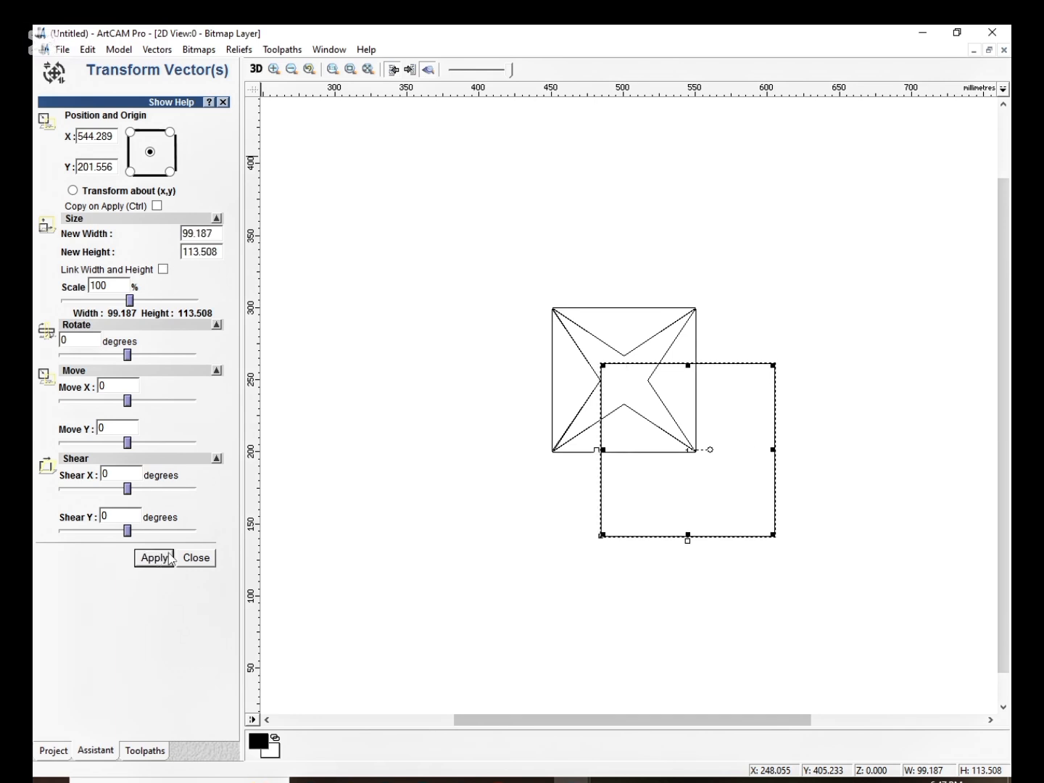
left_click(206, 557)
left_click(129, 402)
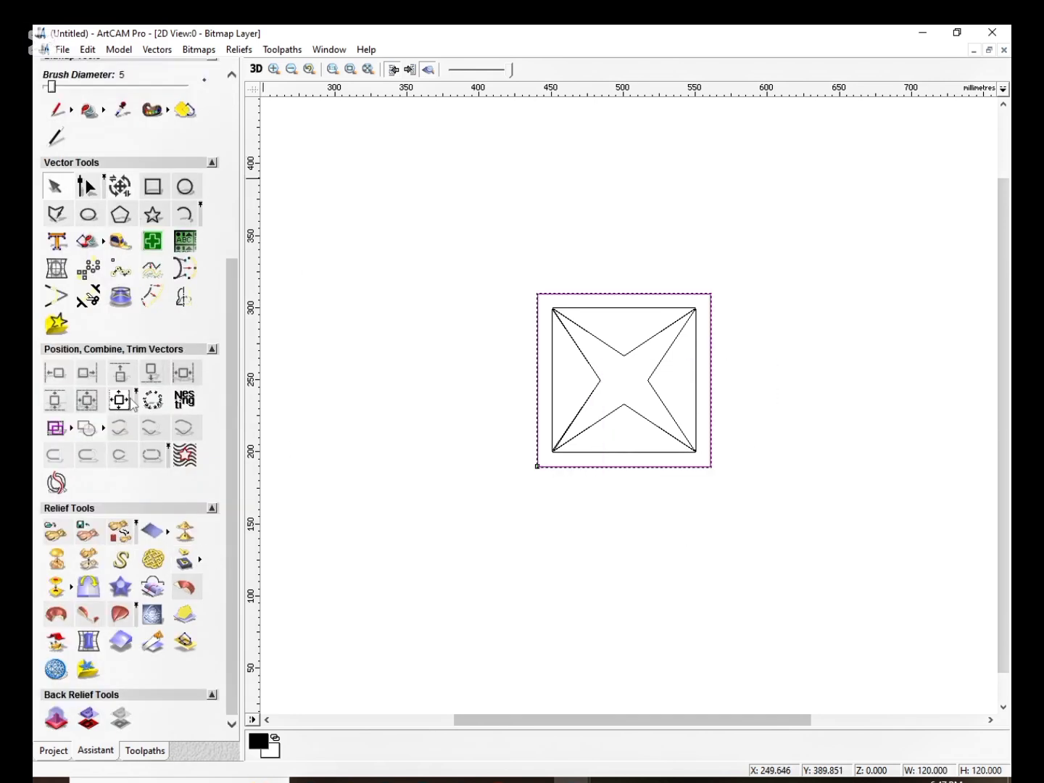
Give the 120 mm square a round relief shape with a 90° angle limited to 10 mm height, using Merge High.
right_click(751, 277)
left_click(816, 359)
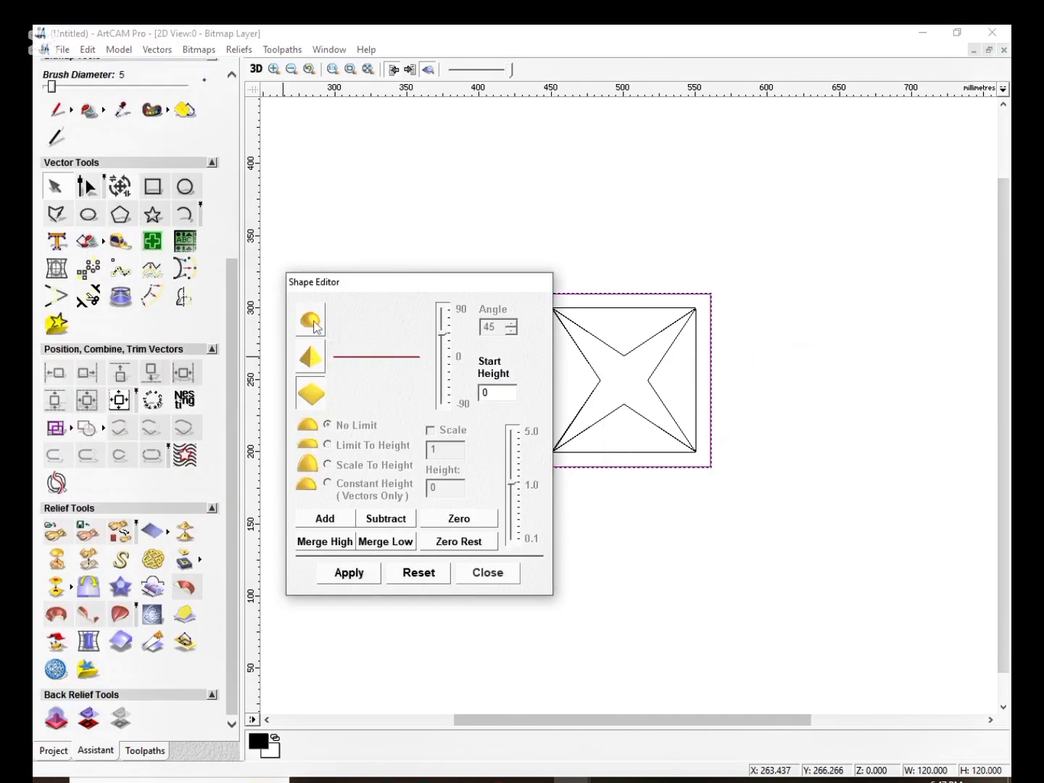
left_click(314, 327)
left_click_drag(442, 335, 444, 308)
left_click(328, 446)
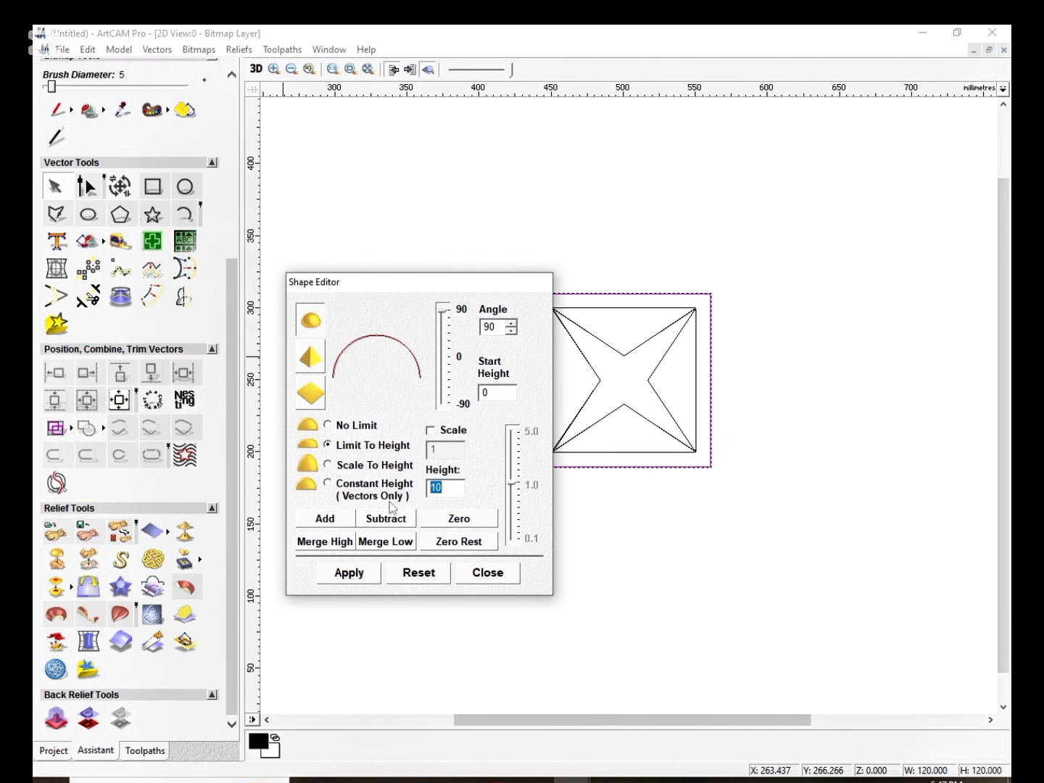
left_click(324, 544)
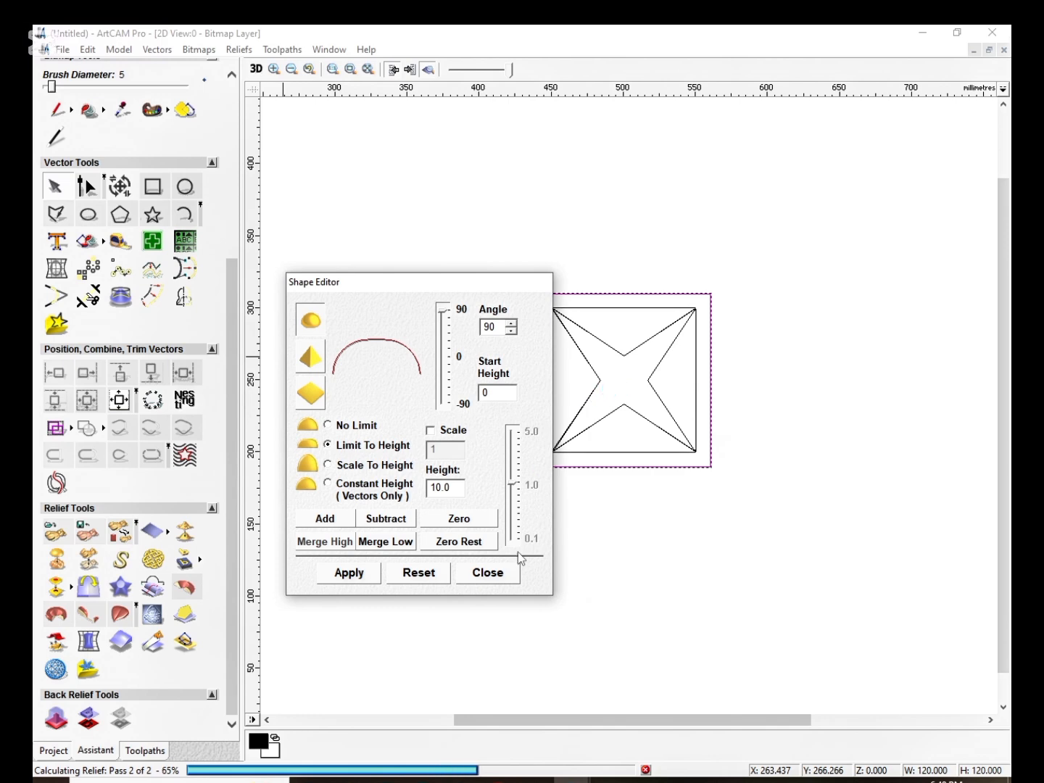
scroll(614, 433, "up", 1)
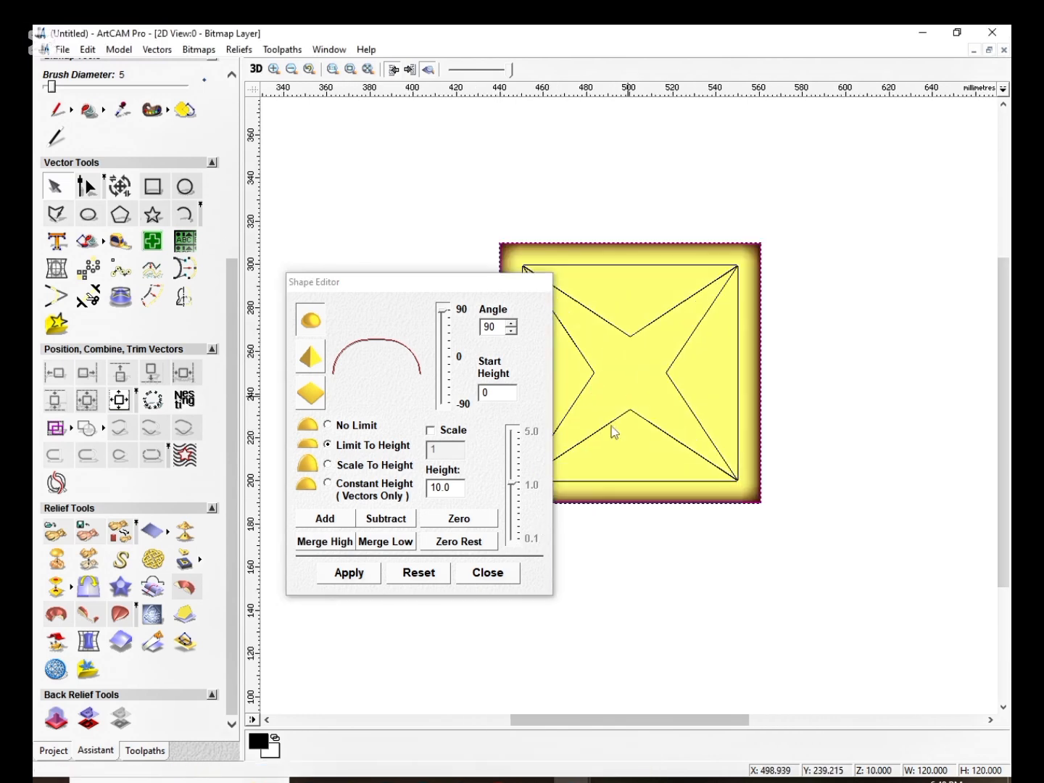
left_click(510, 573)
Resize the outer 120 mm square to 100 × 100 mm with width and height linked.
scroll(628, 349, "up", 2)
scroll(742, 369, "down", 1)
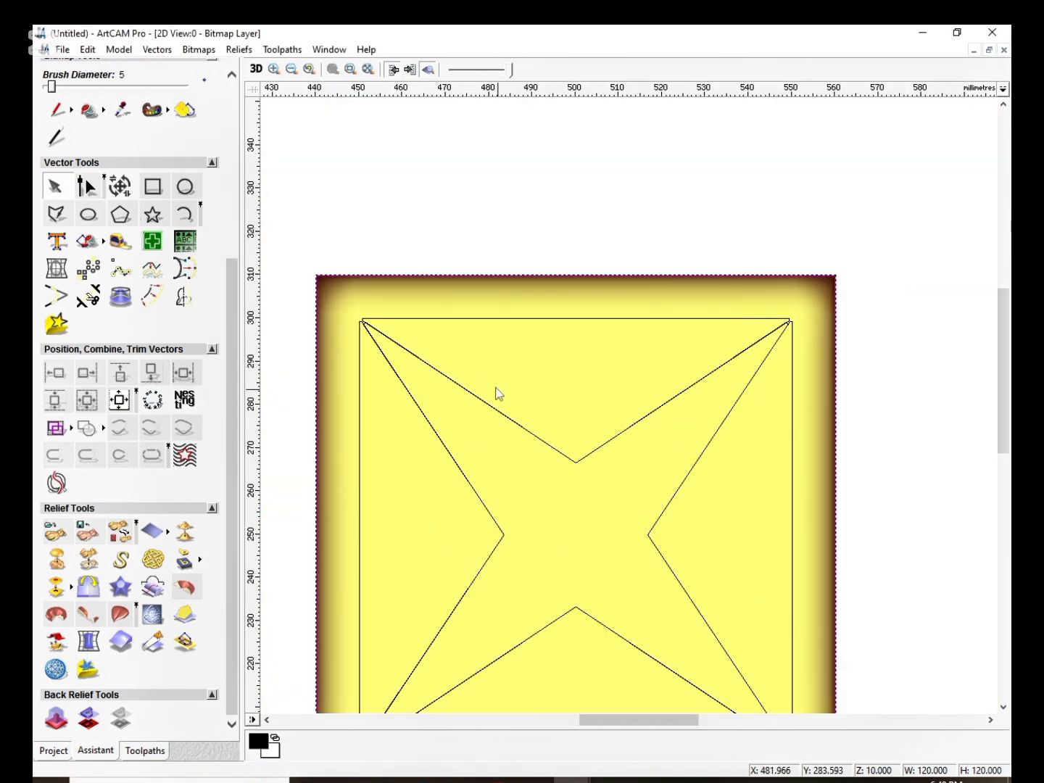
scroll(548, 421, "down", 1)
left_click(663, 330)
left_click(600, 357)
left_click(613, 320)
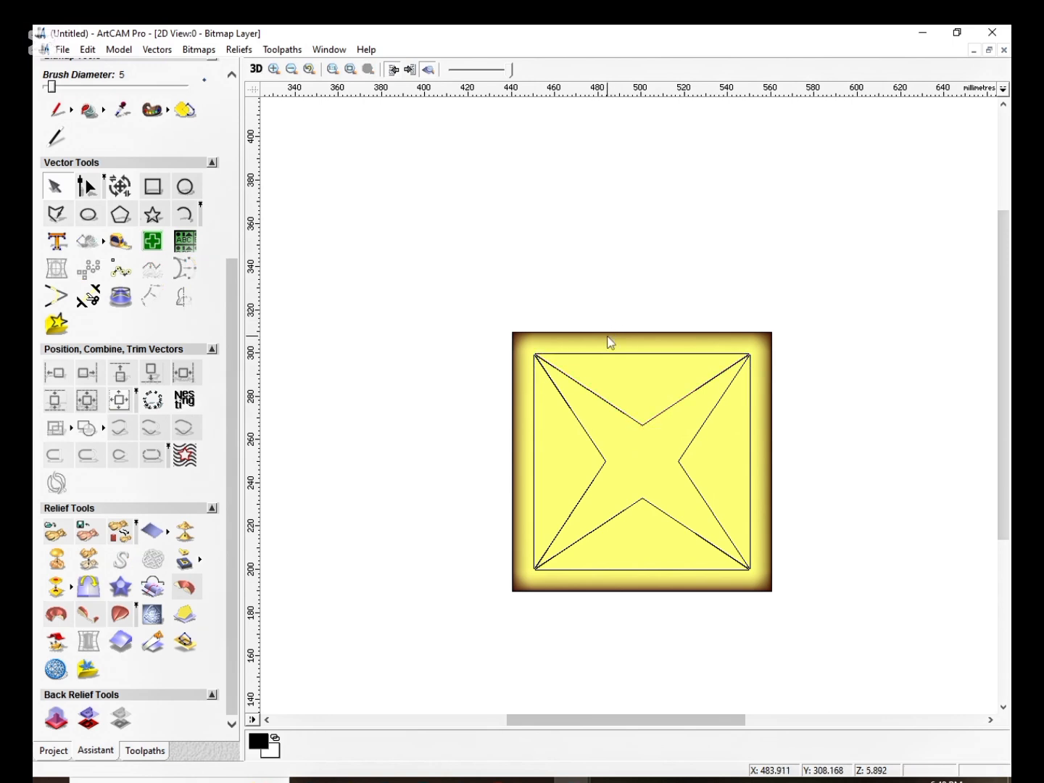
left_click(611, 337)
scroll(613, 343, "up", 2)
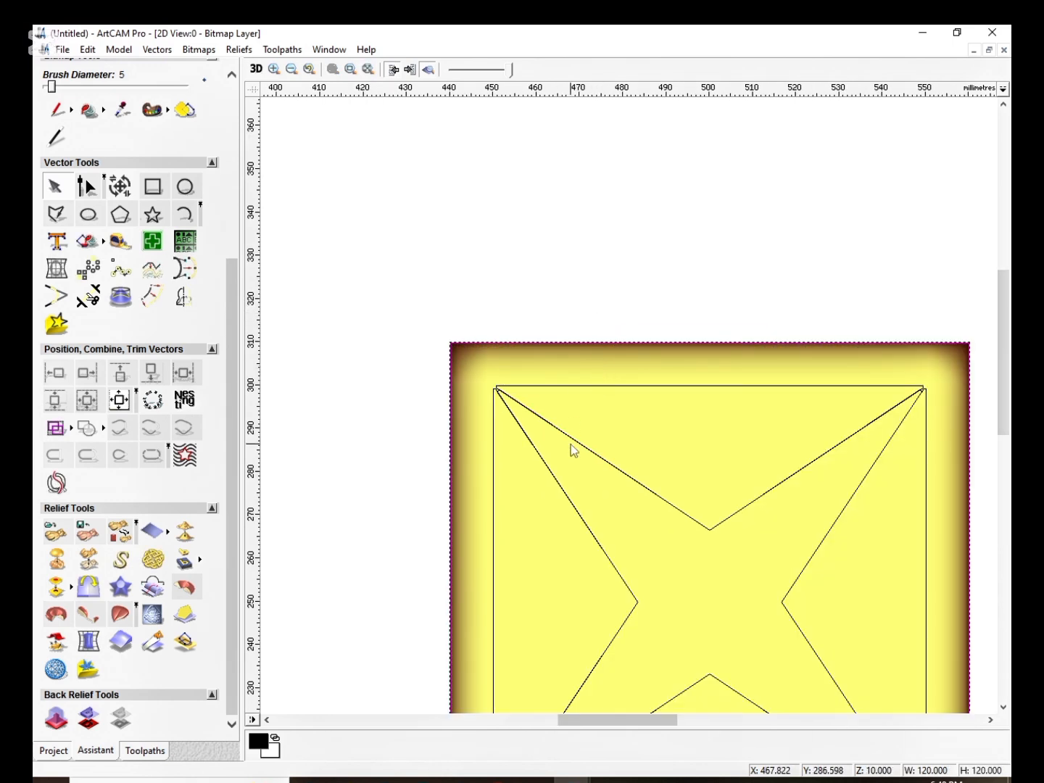
key("ctrl+t")
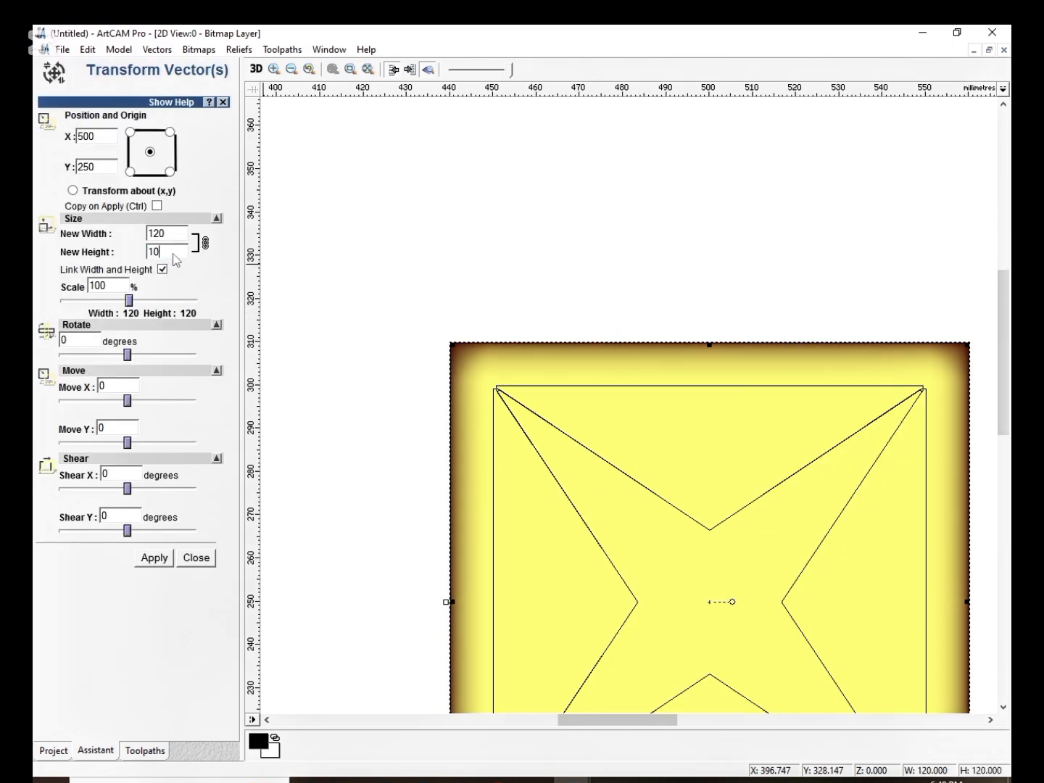
left_click(153, 558)
left_click(194, 558)
Zero the relief outside the 100 mm square using the Shape Editor.
scroll(672, 450, "up", 1)
scroll(674, 430, "down", 2)
right_click(701, 328)
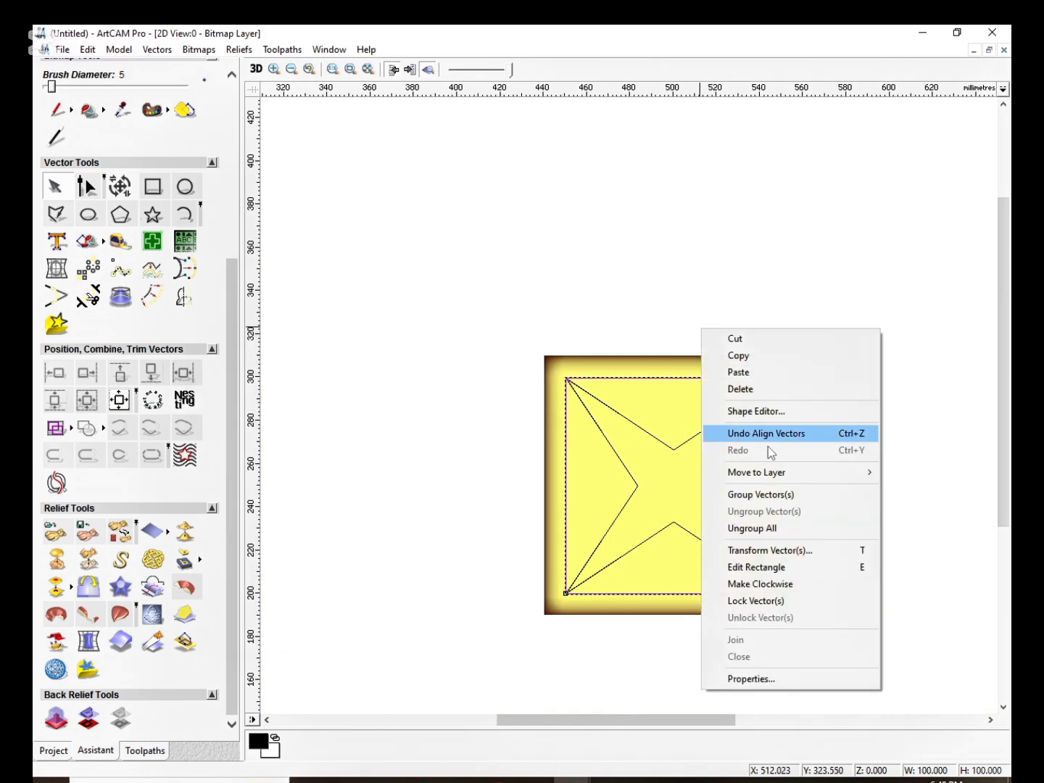
left_click(777, 412)
scroll(785, 435, "up", 2)
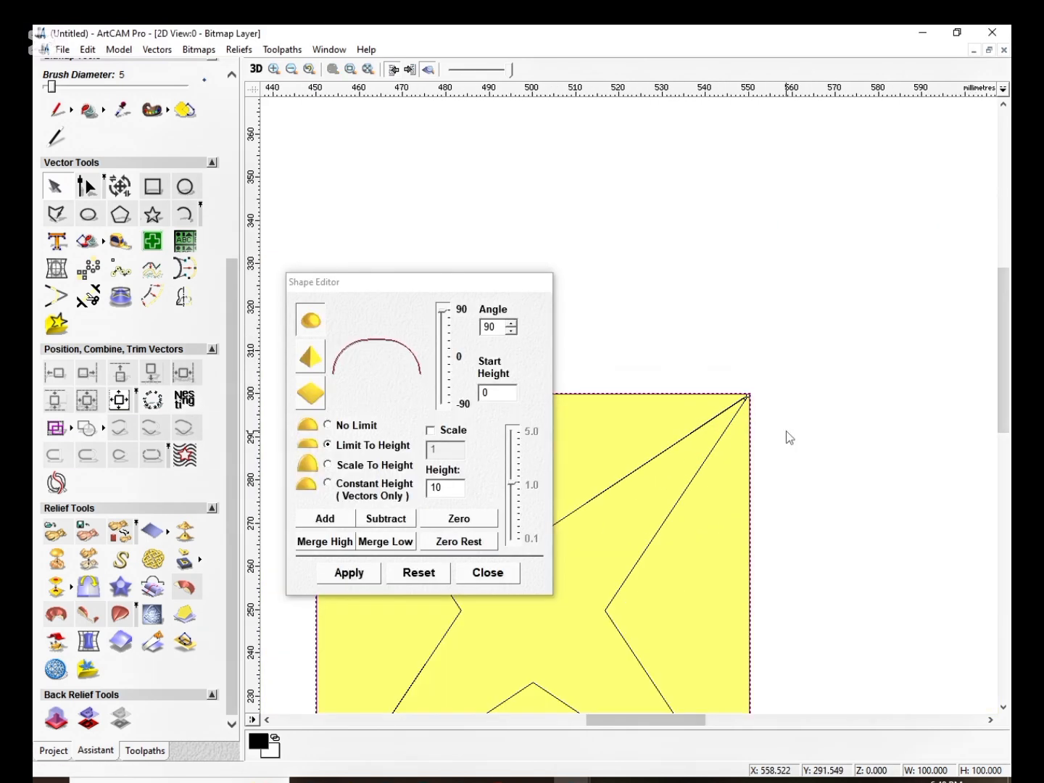
scroll(630, 439, "down", 2)
left_click(488, 572)
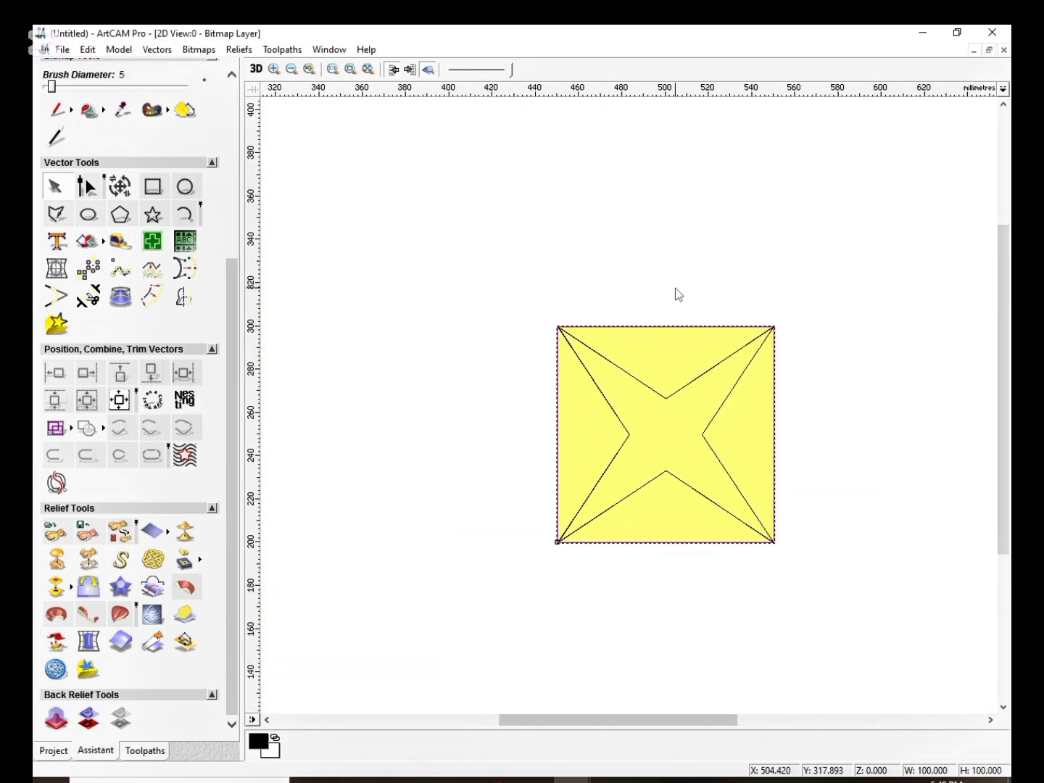
Inspect the tile block in 3D with the zero plane toggled, and return to the 2D view.
left_click(259, 70)
scroll(616, 514, "up", 6)
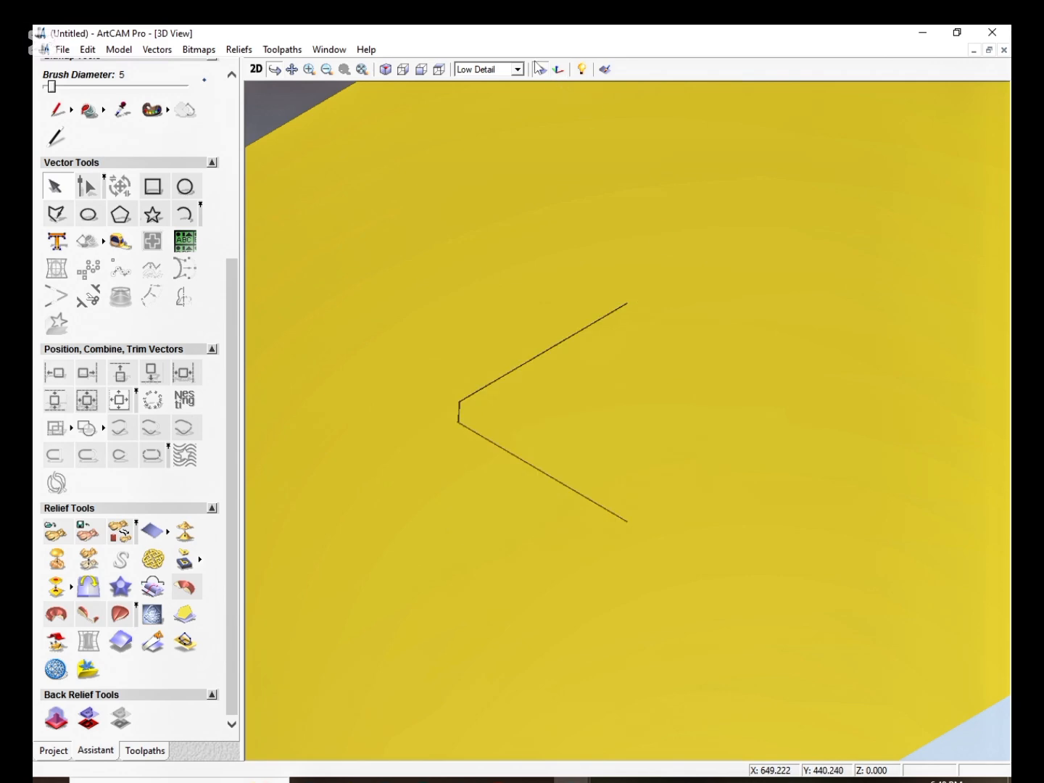
left_click(540, 71)
left_click_drag(604, 522, 537, 276)
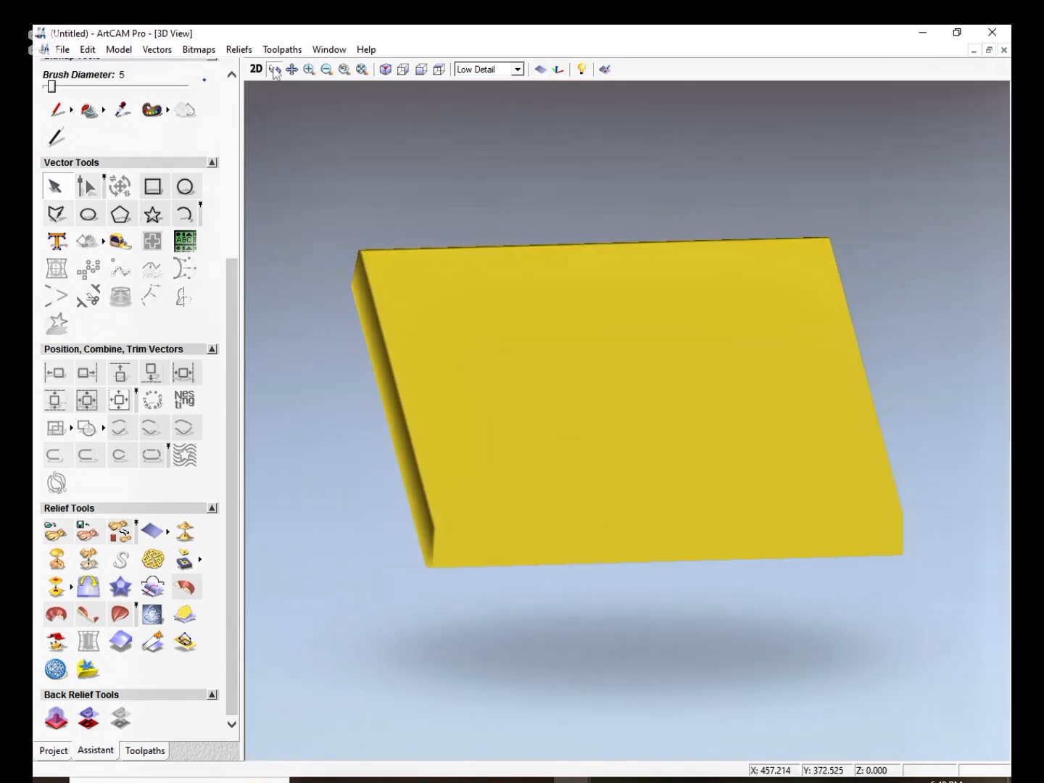
left_click(257, 69)
Select the star and triangle contours of the tile pattern and group them.
scroll(701, 407, "up", 1)
left_click(691, 353)
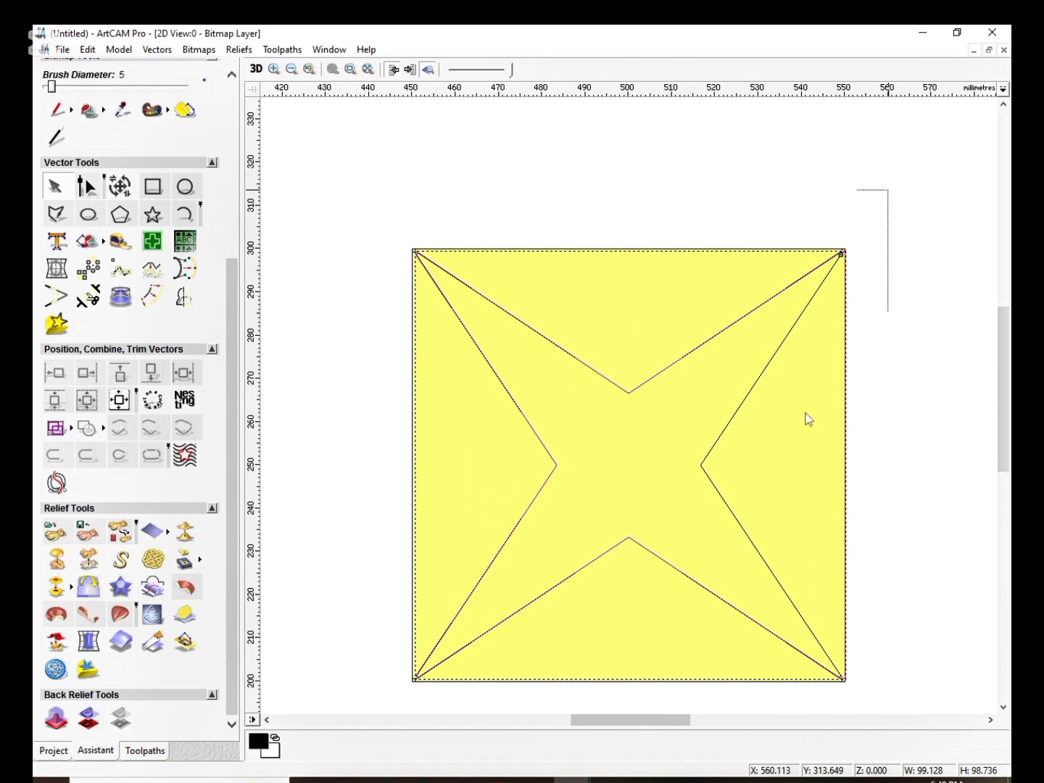
left_click_drag(806, 414, 276, 714)
scroll(399, 250, "up", 3)
scroll(576, 398, "down", 5)
scroll(641, 393, "up", 1)
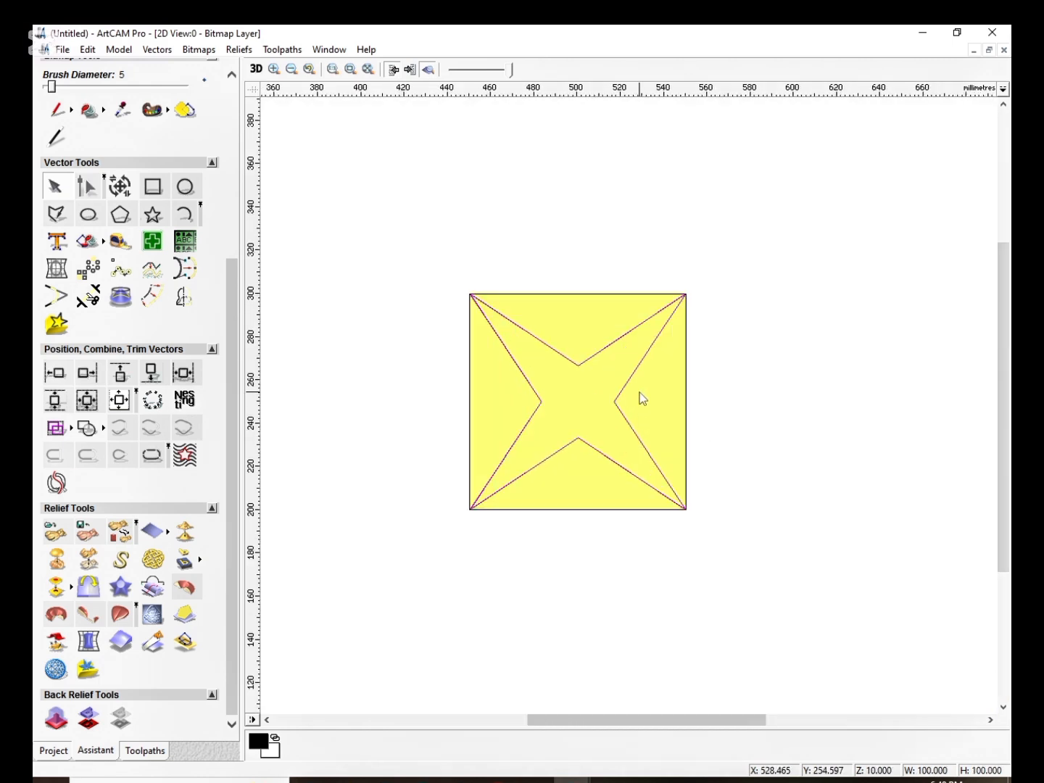
right_click(605, 312)
left_click(715, 480)
Subtract an angular shape at 45°, scaled to 8 mm height, from the relief using the grouped pattern contours.
right_click(562, 364)
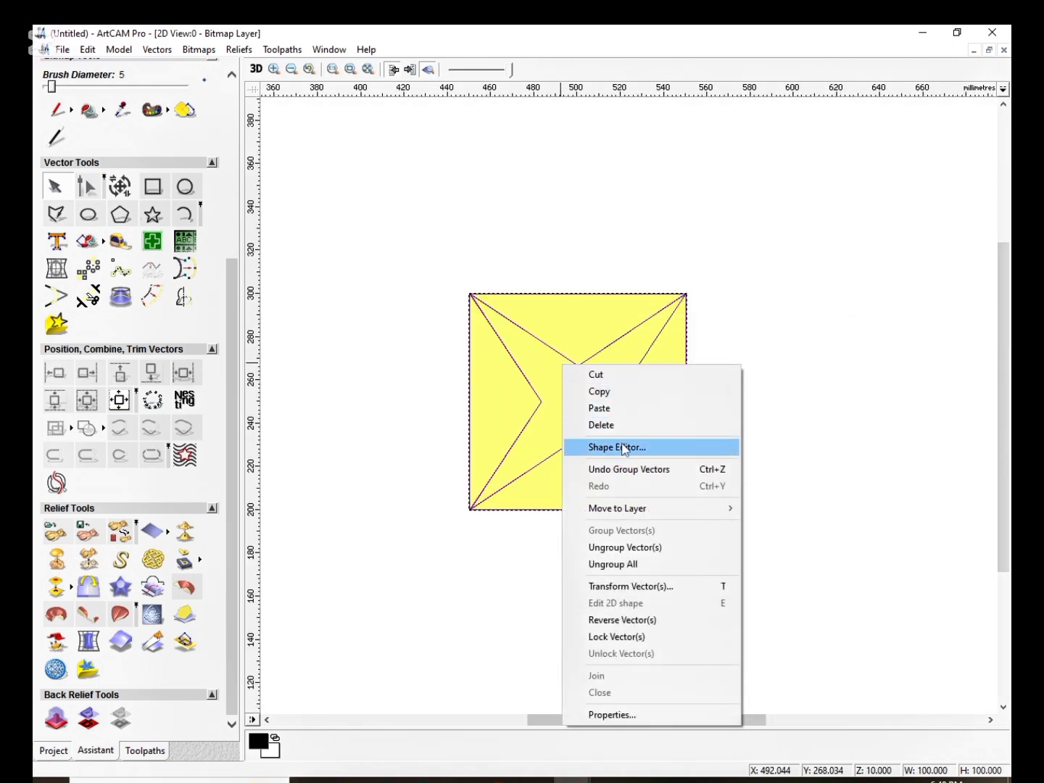
left_click(624, 447)
left_click(317, 354)
left_click(329, 464)
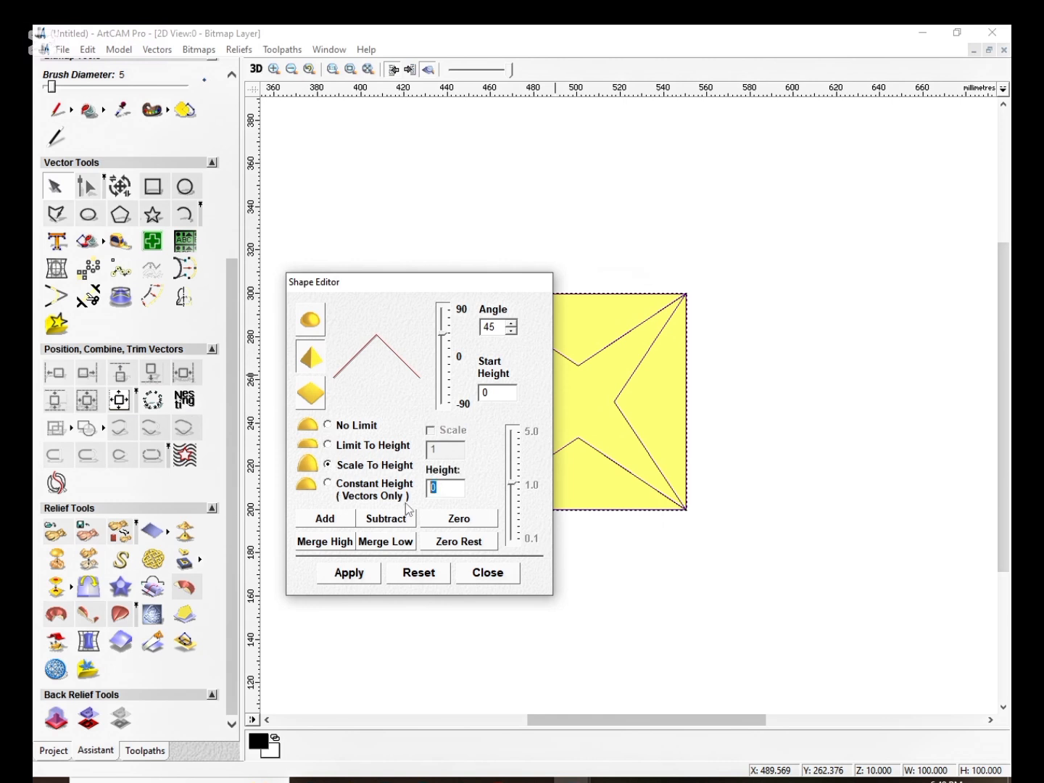
type("8")
left_click_drag(488, 288, 344, 271)
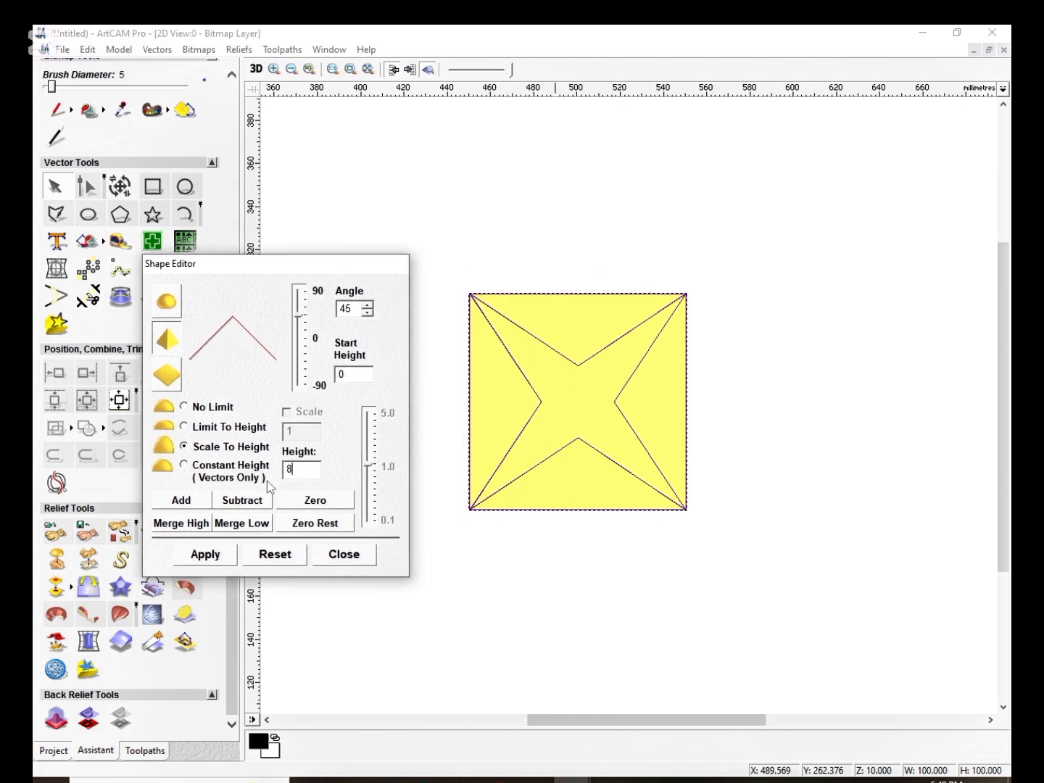
left_click(243, 500)
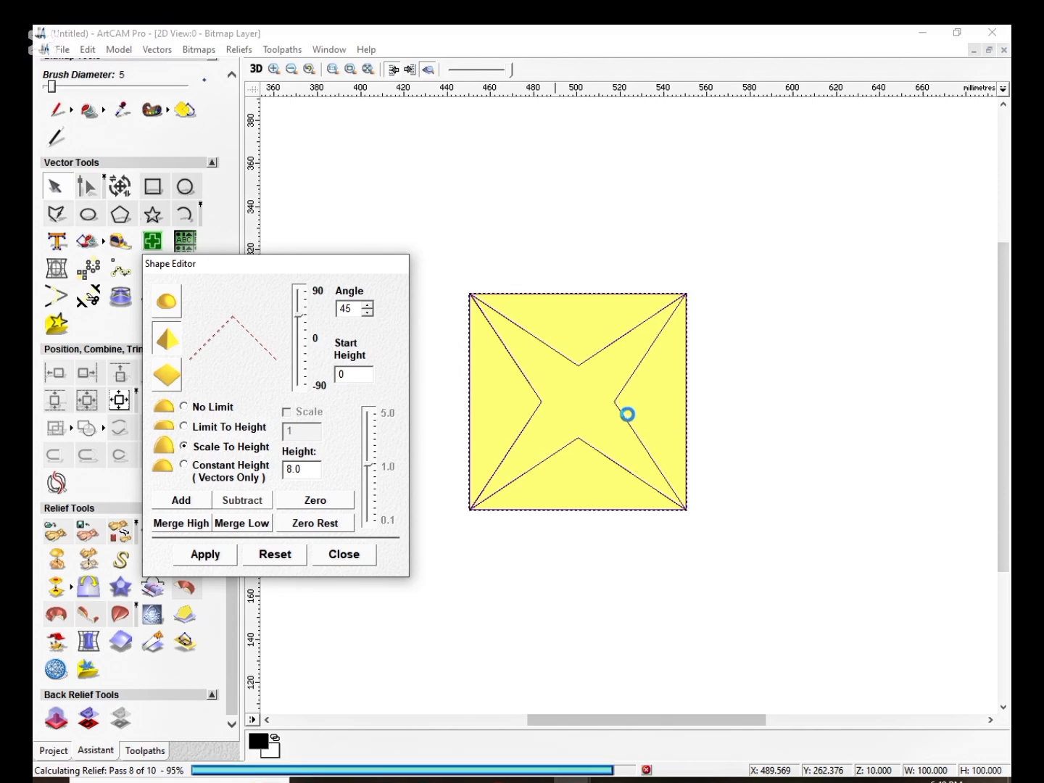
Examine the subtracted relief across the tile, comparing the star and the right-hand triangle with the other triangles.
scroll(519, 388, "up", 3)
scroll(556, 418, "down", 3)
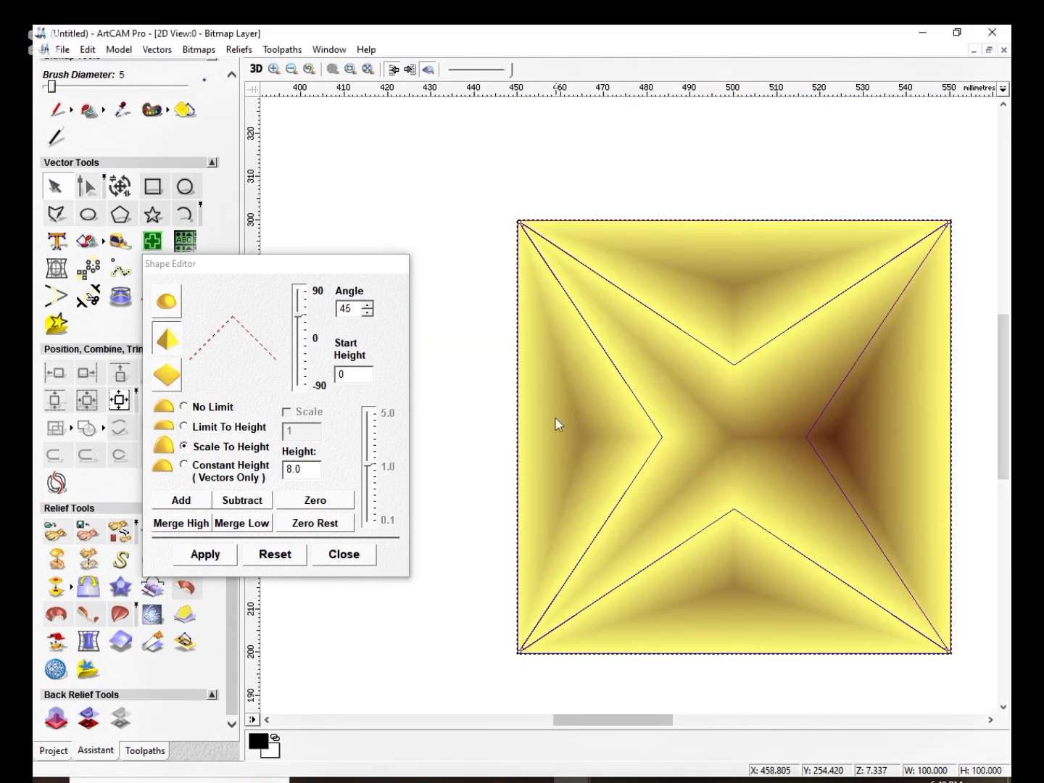
scroll(669, 385, "up", 4)
scroll(669, 381, "down", 2)
scroll(785, 428, "down", 2)
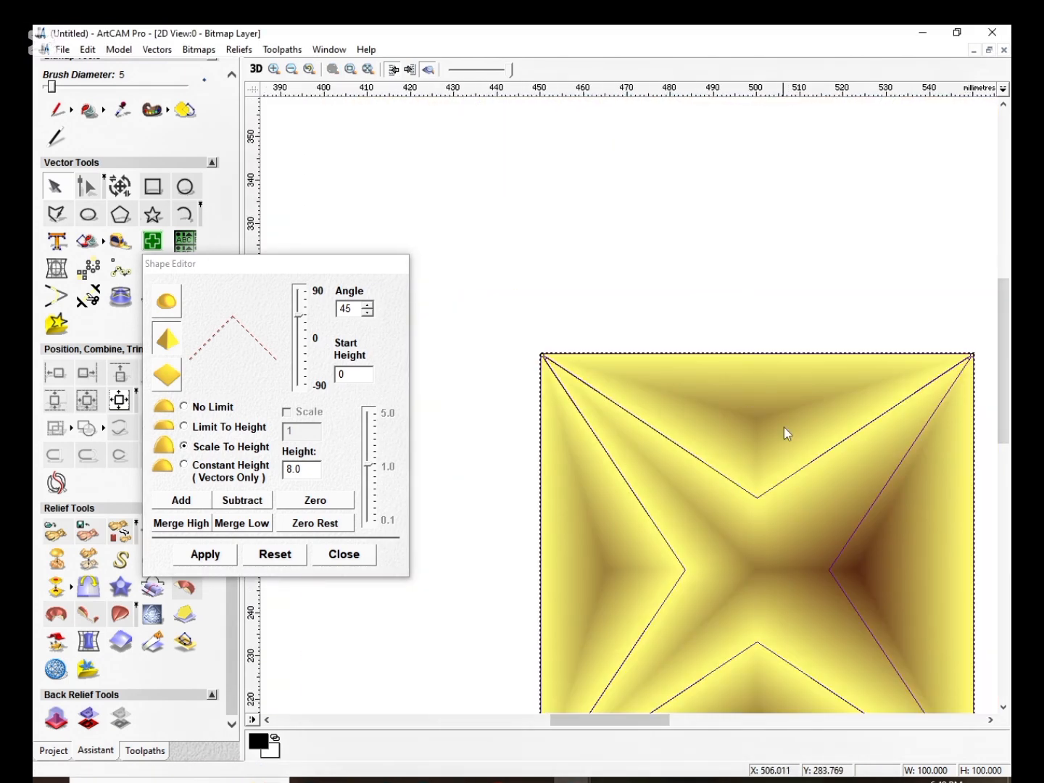
scroll(663, 446, "down", 1)
scroll(666, 443, "up", 1)
scroll(629, 408, "up", 2)
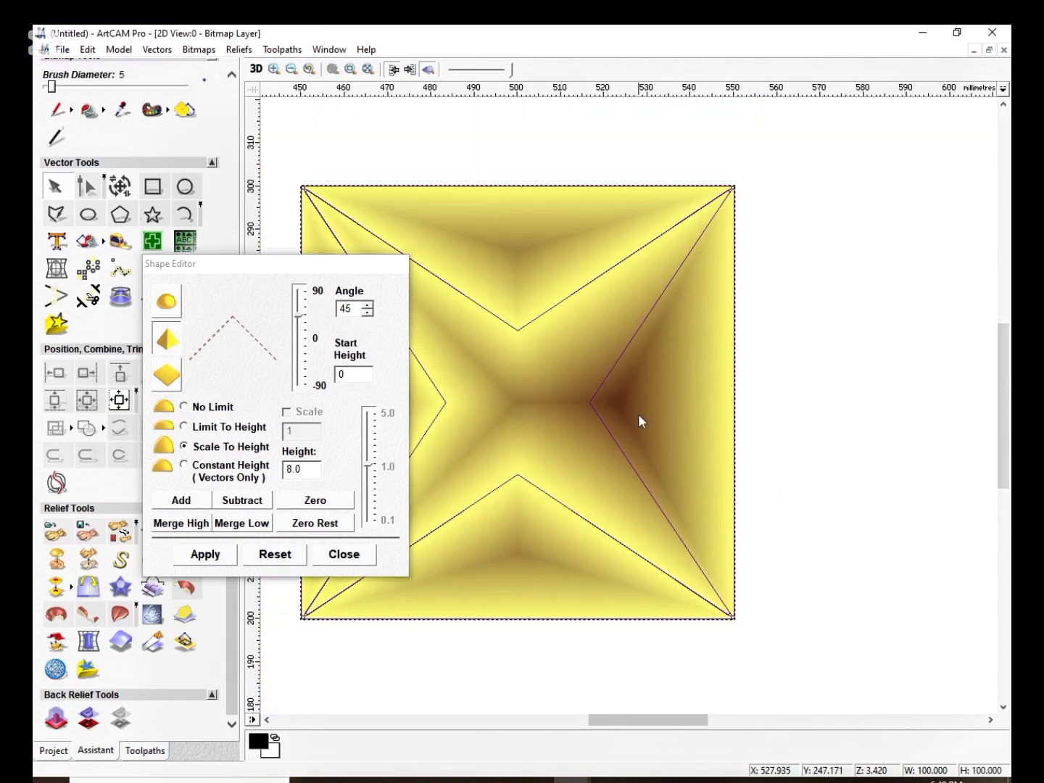
scroll(638, 415, "down", 4)
scroll(622, 411, "up", 2)
scroll(625, 402, "down", 3)
scroll(634, 398, "up", 3)
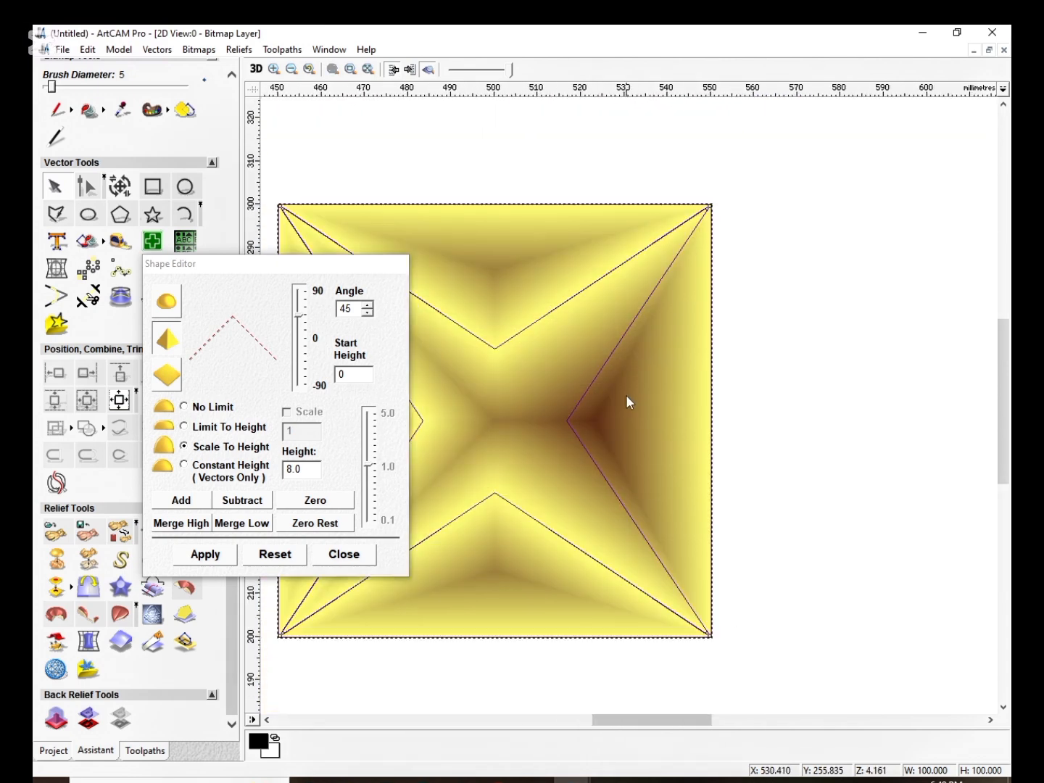
scroll(626, 394, "down", 2)
scroll(615, 389, "up", 3)
scroll(621, 406, "down", 3)
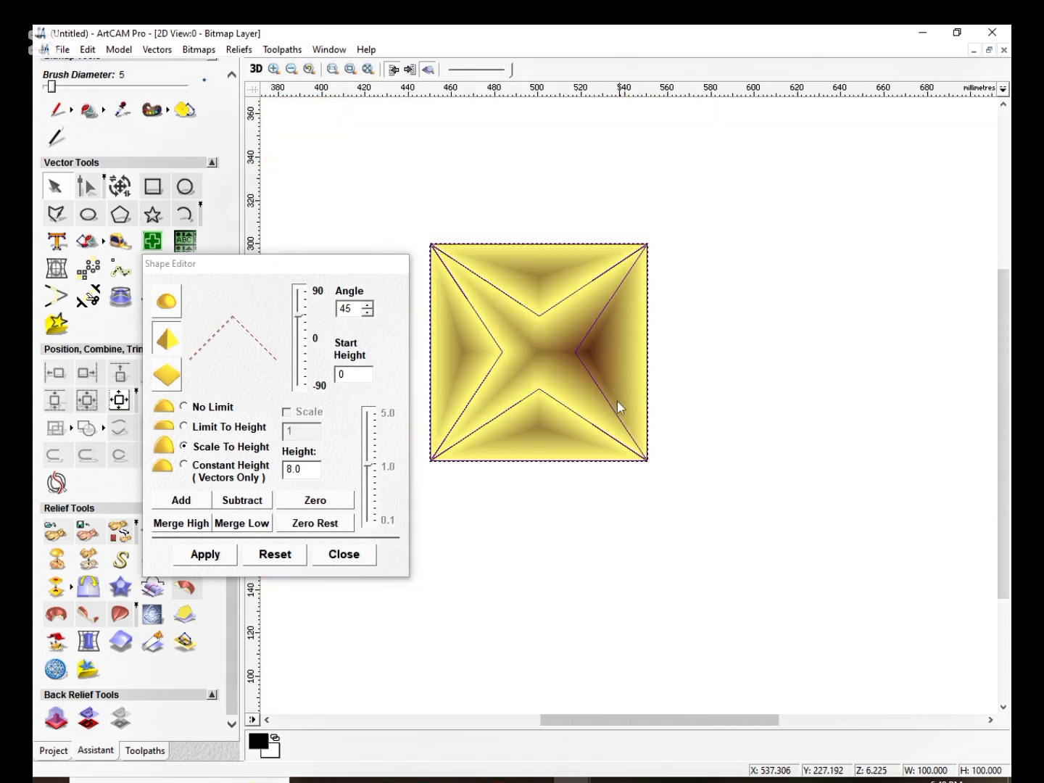
Close the Shape Editor, undo the last relief subtraction and ungroup all the tile contours.
left_click(343, 554)
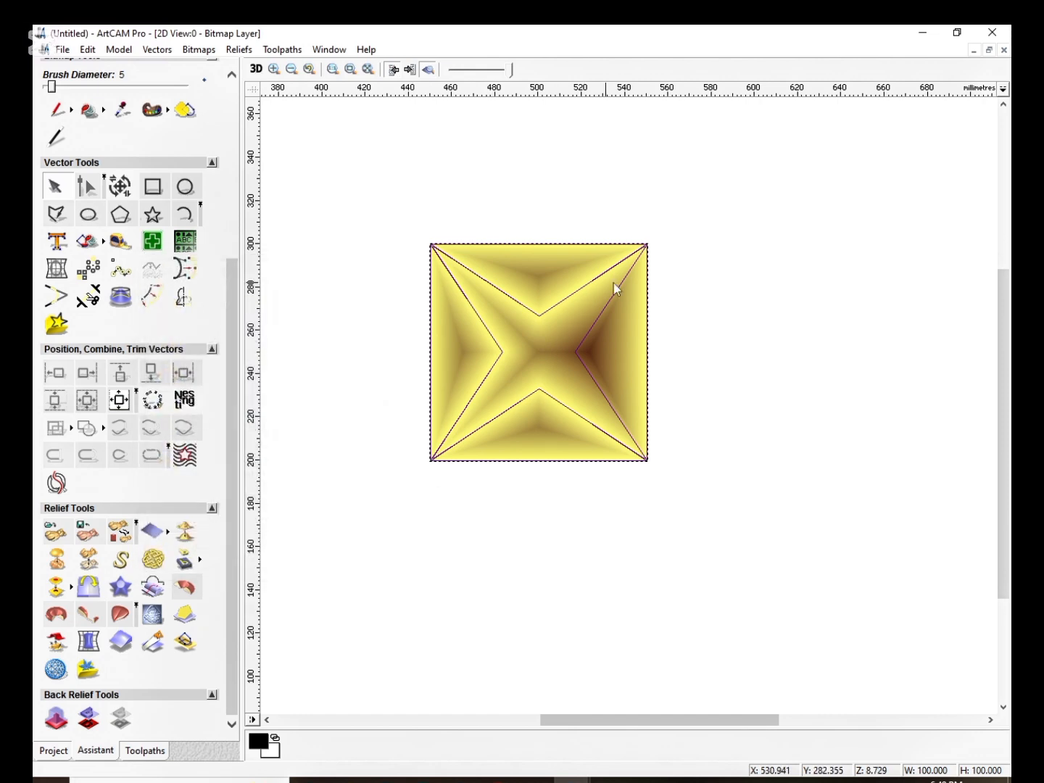
scroll(613, 282, "up", 3)
scroll(642, 384, "down", 3)
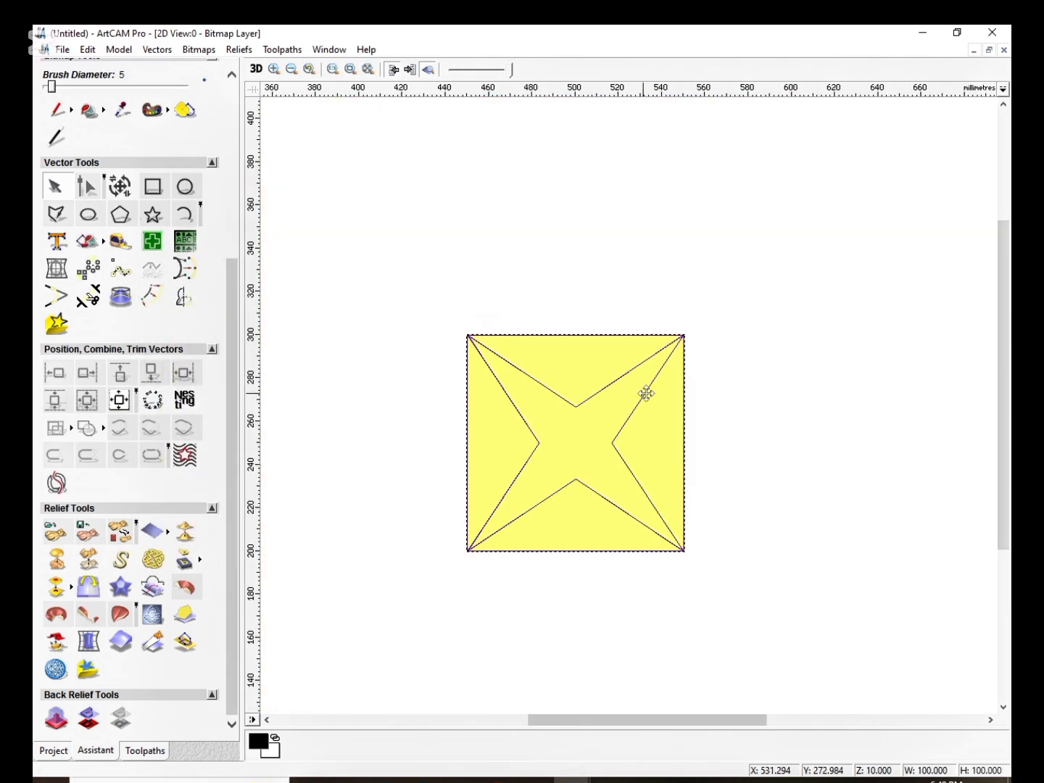
scroll(664, 427, "up", 5)
right_click(713, 318)
left_click(823, 515)
scroll(671, 377, "down", 2)
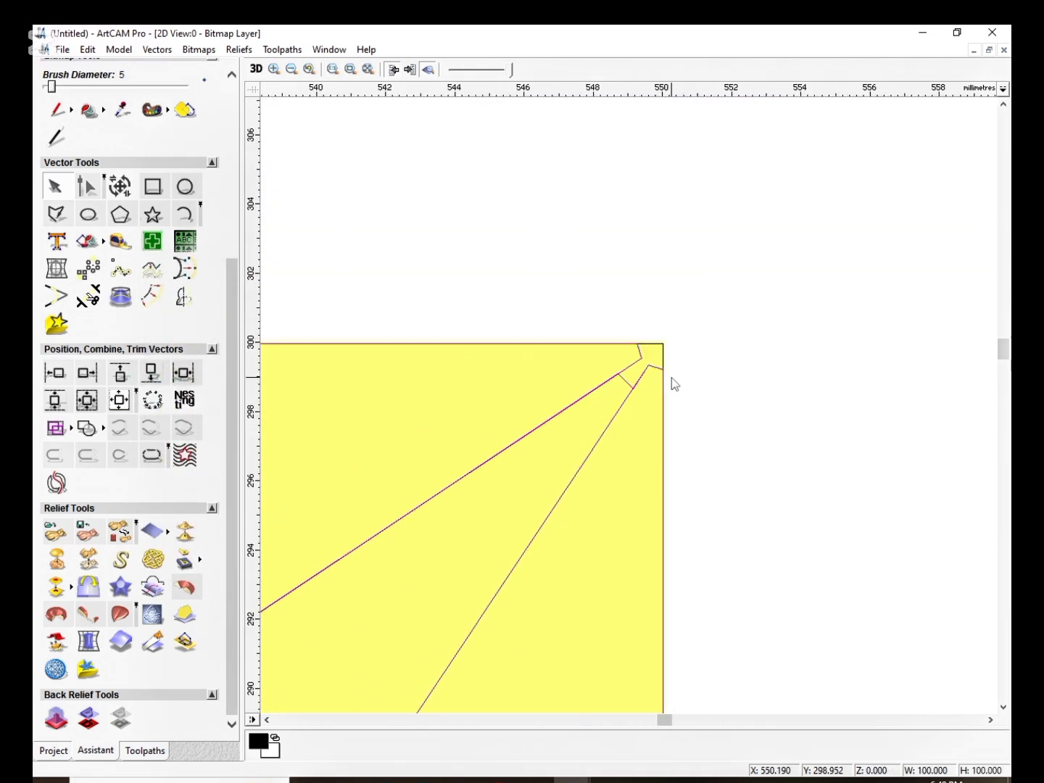
scroll(740, 459, "up", 2)
scroll(602, 479, "down", 5)
Open the Shape Editor and check the individual star and triangle contours, including where they meet at the upper-right corner.
right_click(655, 380)
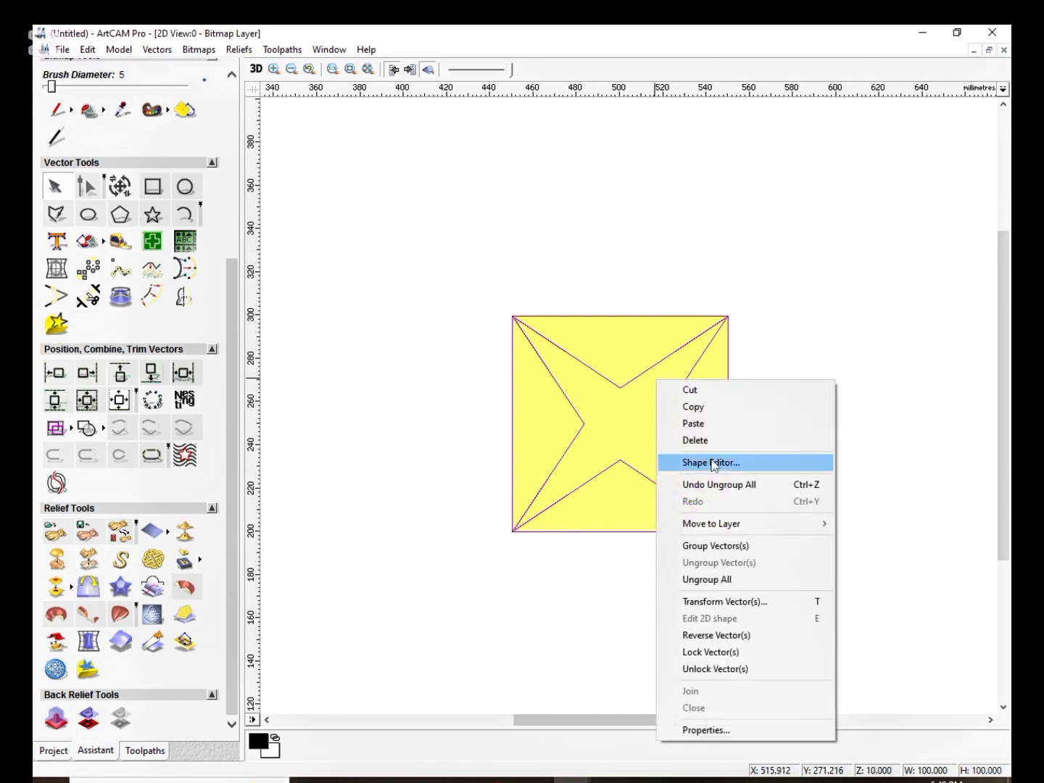
left_click(707, 461)
left_click(686, 343)
left_click(669, 392)
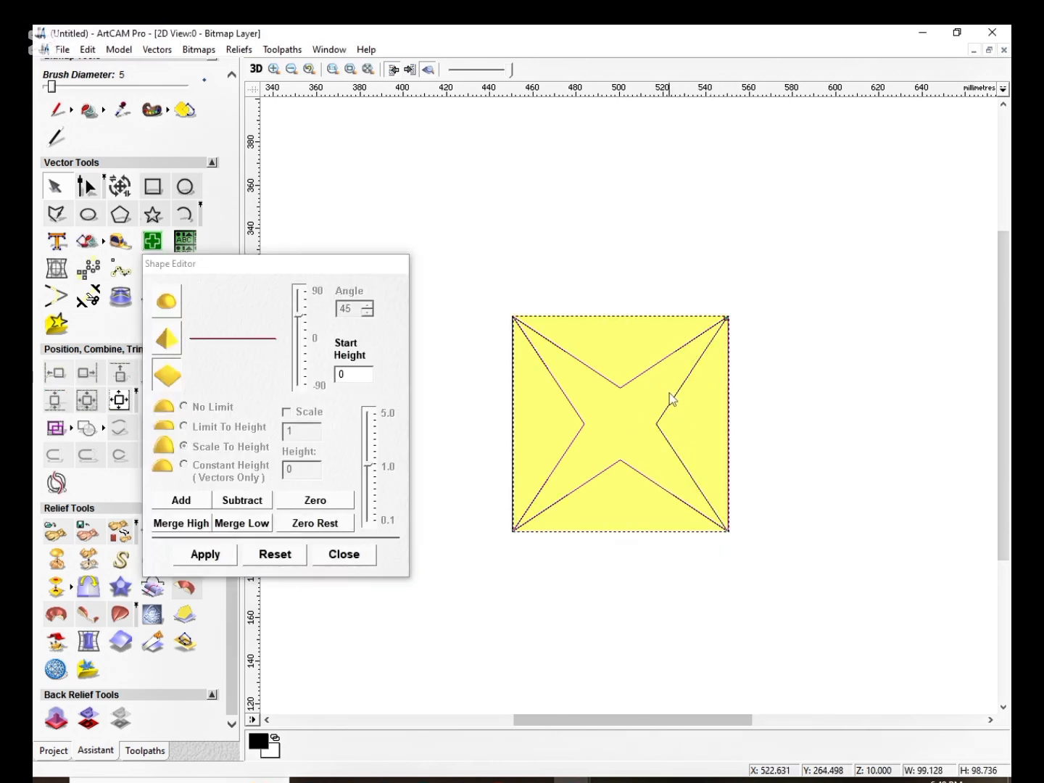
scroll(683, 402, "up", 5)
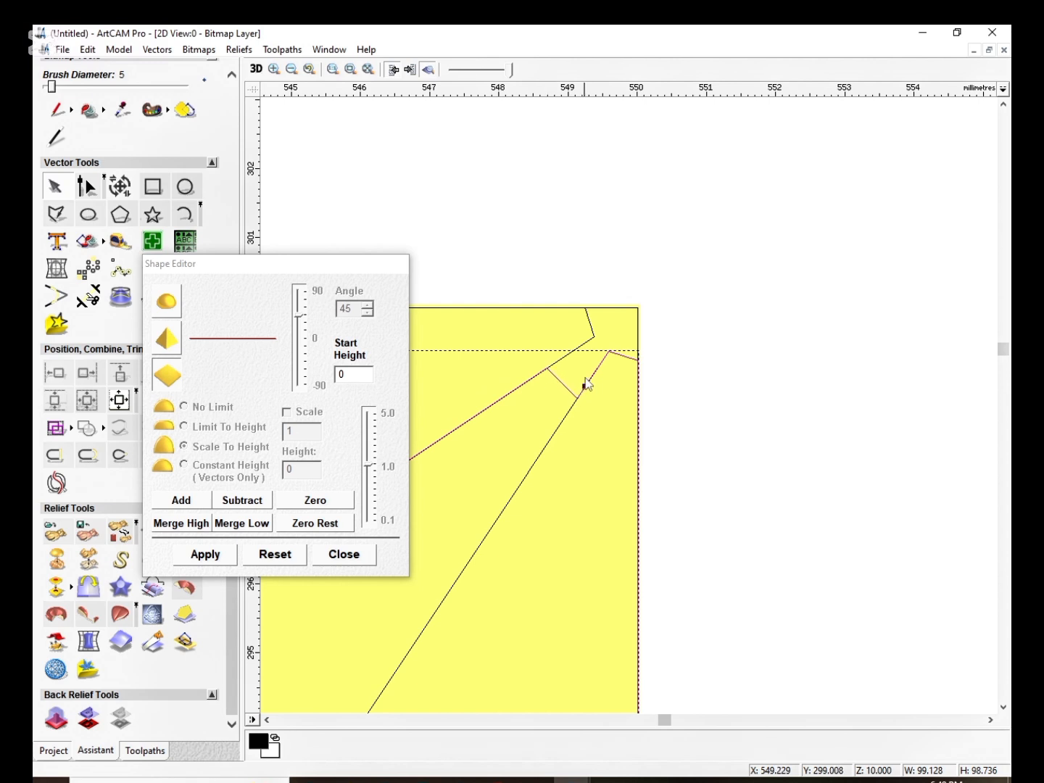
scroll(579, 395, "down", 5)
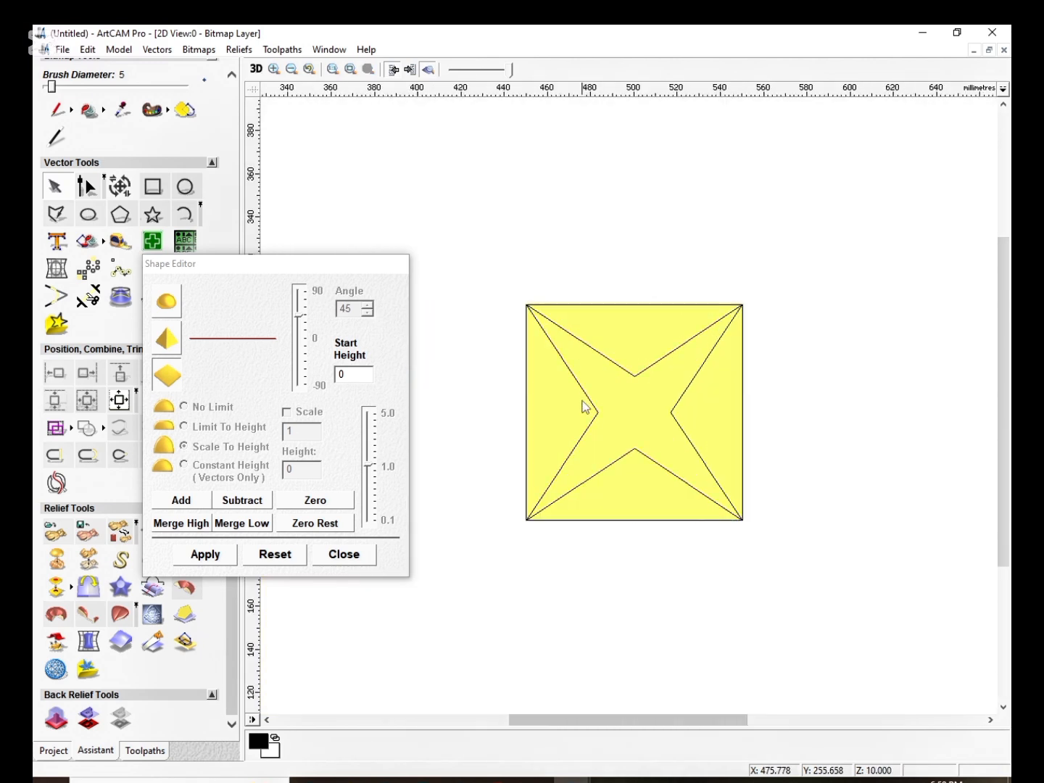
left_click(583, 392)
left_click(604, 357)
left_click(696, 374)
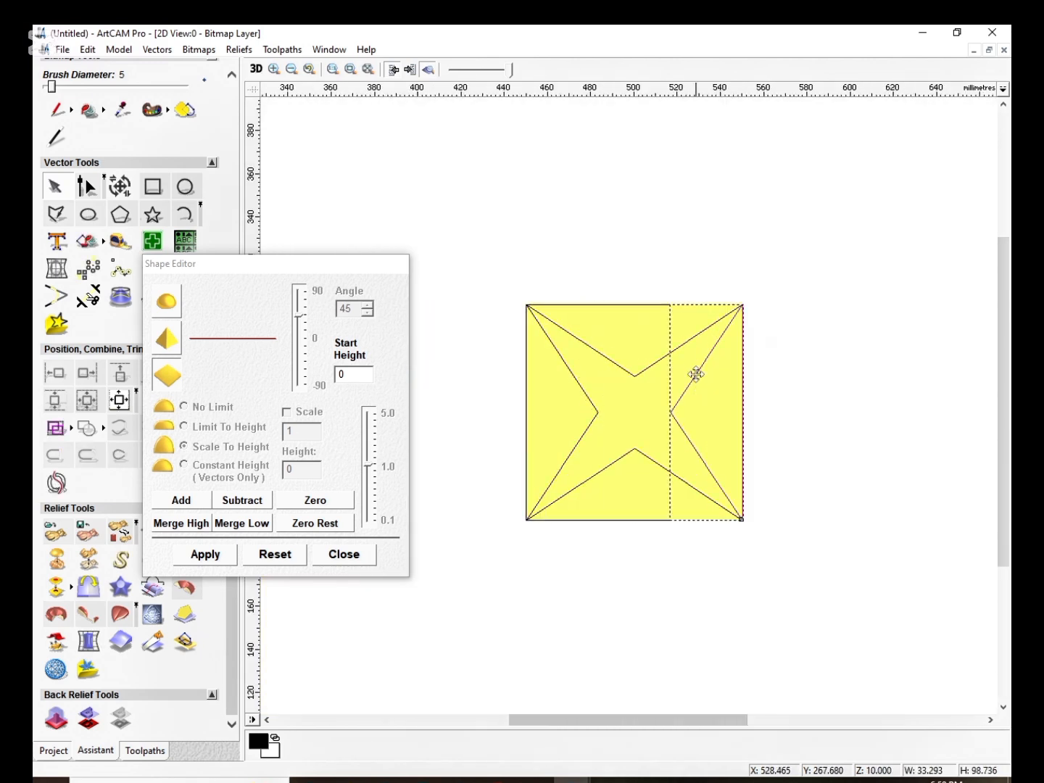
Subtract a 45° angular shape scaled to 8 mm height from the relief using all the ungrouped tile contours.
left_click(662, 474)
left_click(512, 578)
left_click(678, 308)
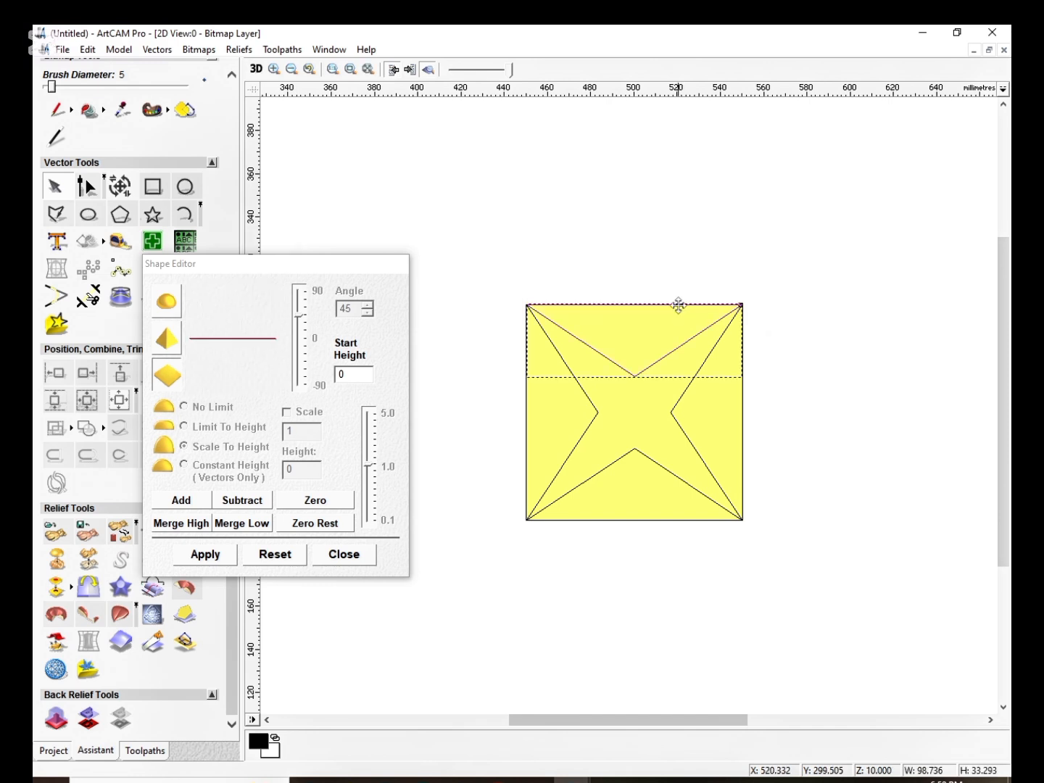
left_click(513, 599)
left_click(650, 332)
left_click_drag(323, 270, 391, 177)
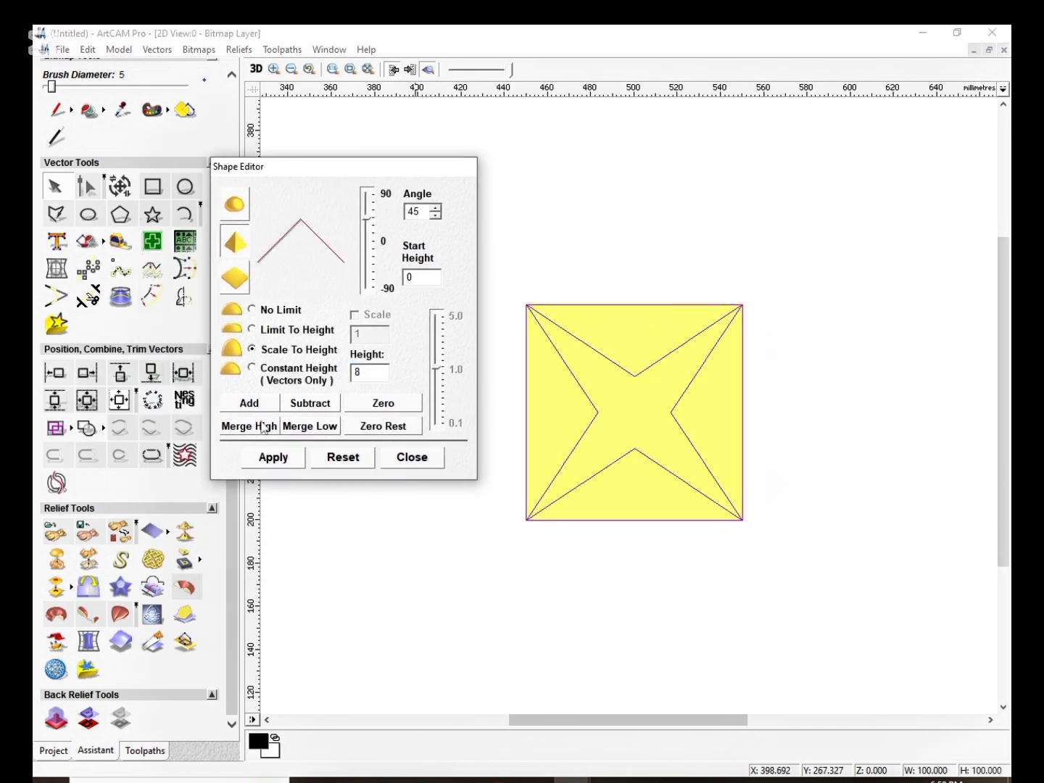
left_click(264, 427)
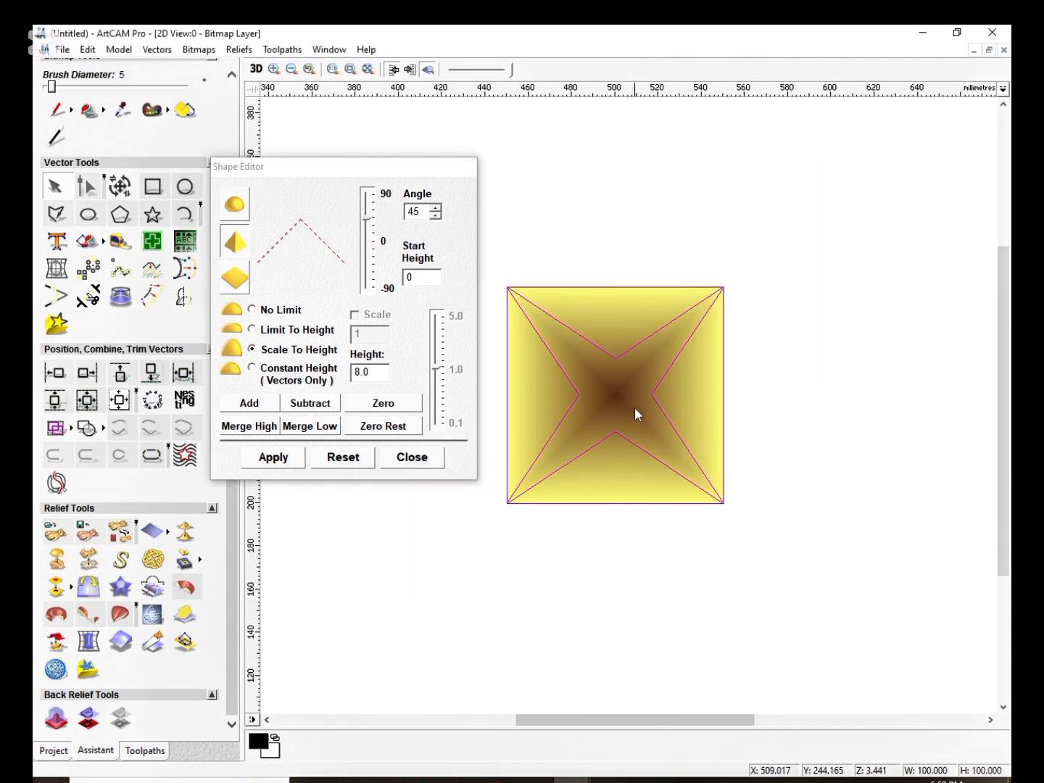
Examine the carved relief across the star and triangles in the 2D and 3D views.
scroll(635, 407, "up", 4)
scroll(650, 413, "down", 2)
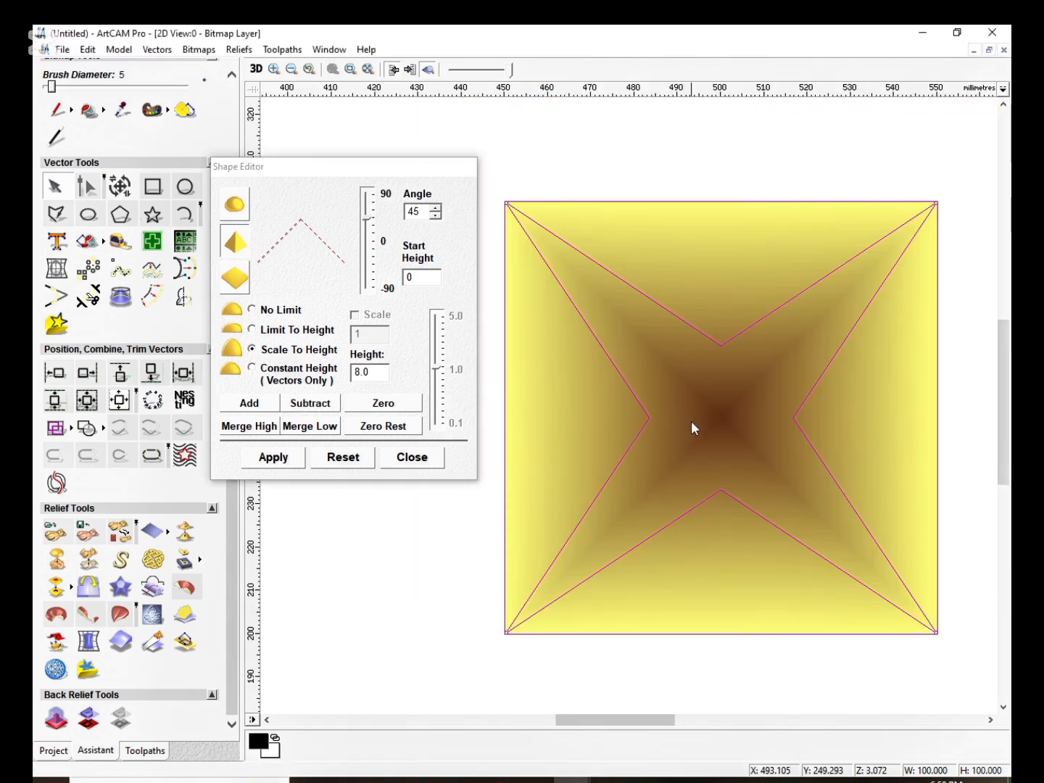
scroll(691, 421, "down", 1)
scroll(698, 398, "up", 1)
scroll(638, 399, "down", 1)
scroll(602, 413, "up", 1)
scroll(586, 422, "down", 1)
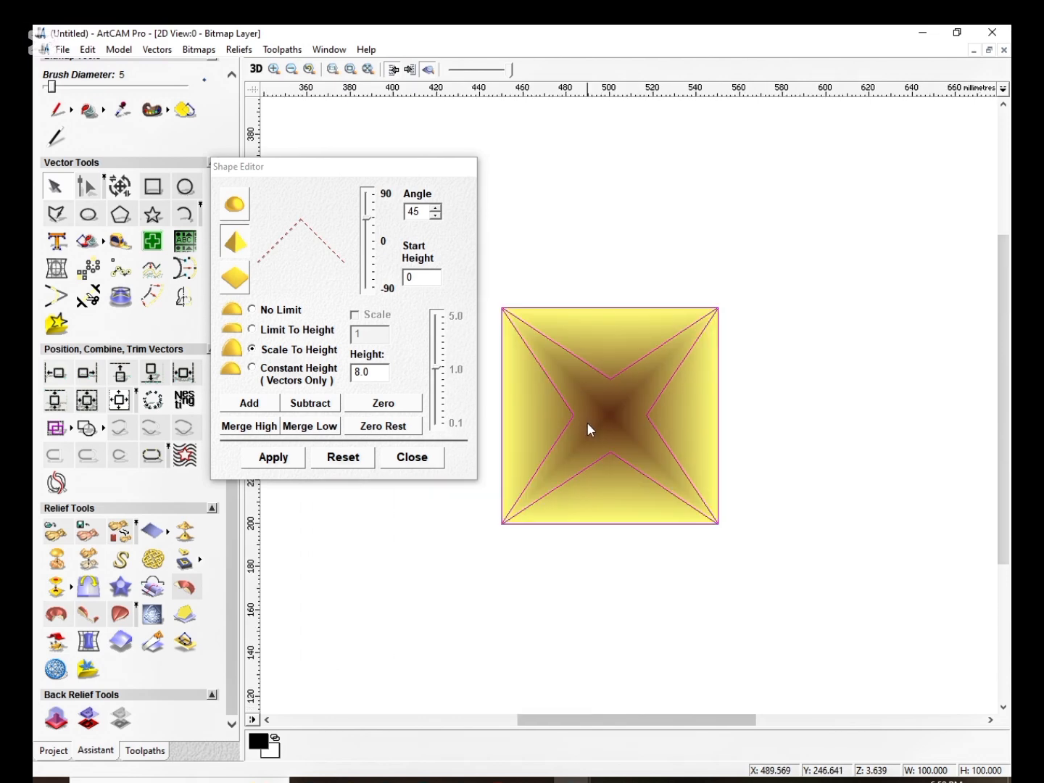
scroll(562, 420, "up", 1)
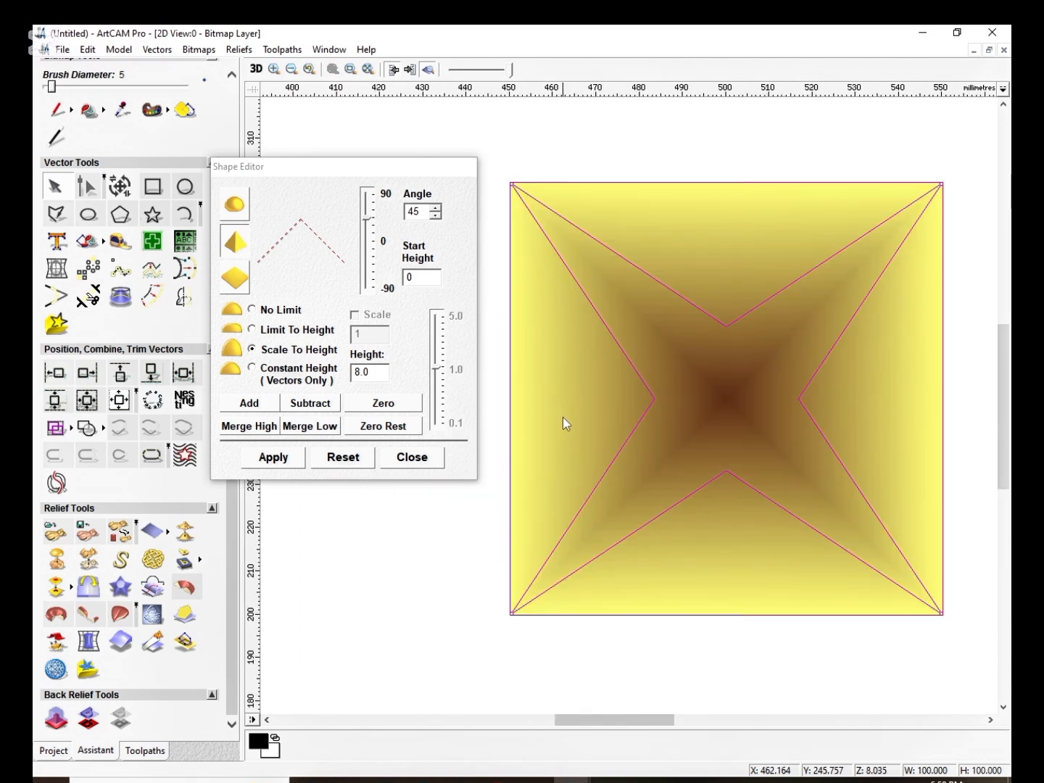
left_click(256, 69)
left_click_drag(655, 419, 317, 36)
left_click(257, 69)
Undo the relief subtraction and group all the tile contours together.
left_click(688, 400)
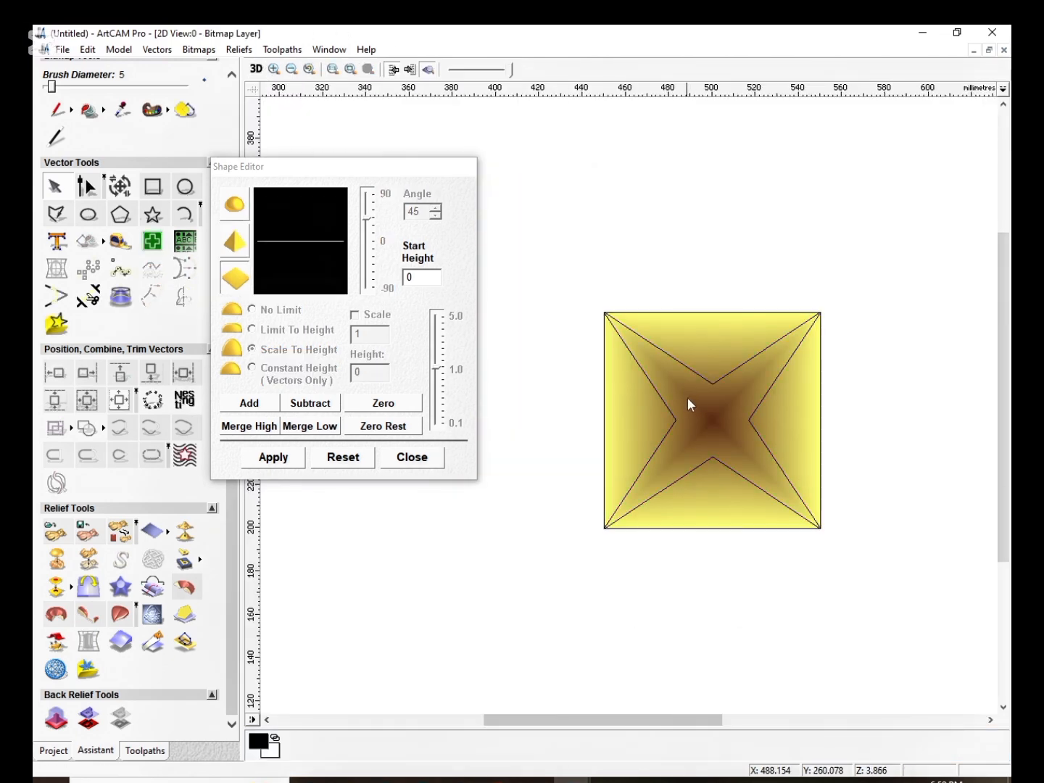
key("ctrl+z")
left_click_drag(880, 251, 526, 622)
right_click(688, 423)
left_click(725, 230)
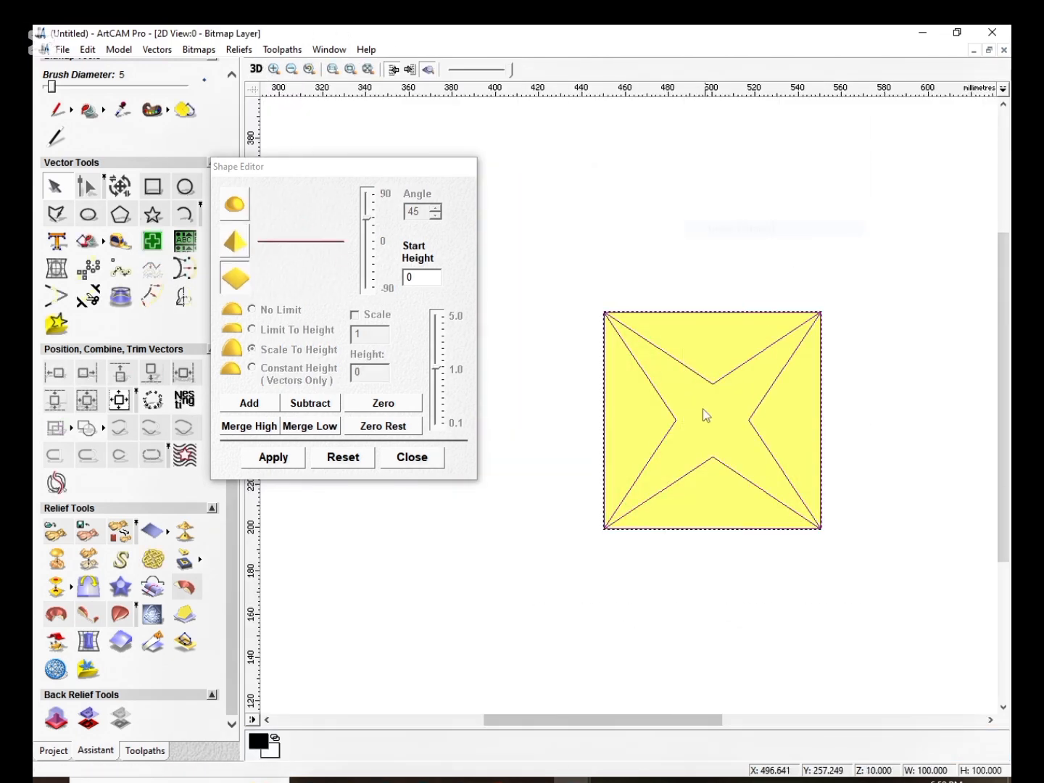
Subtract a 45° angular shape scaled to 8 mm height from the relief using the regrouped contours.
scroll(695, 416, "up", 1)
left_click(236, 244)
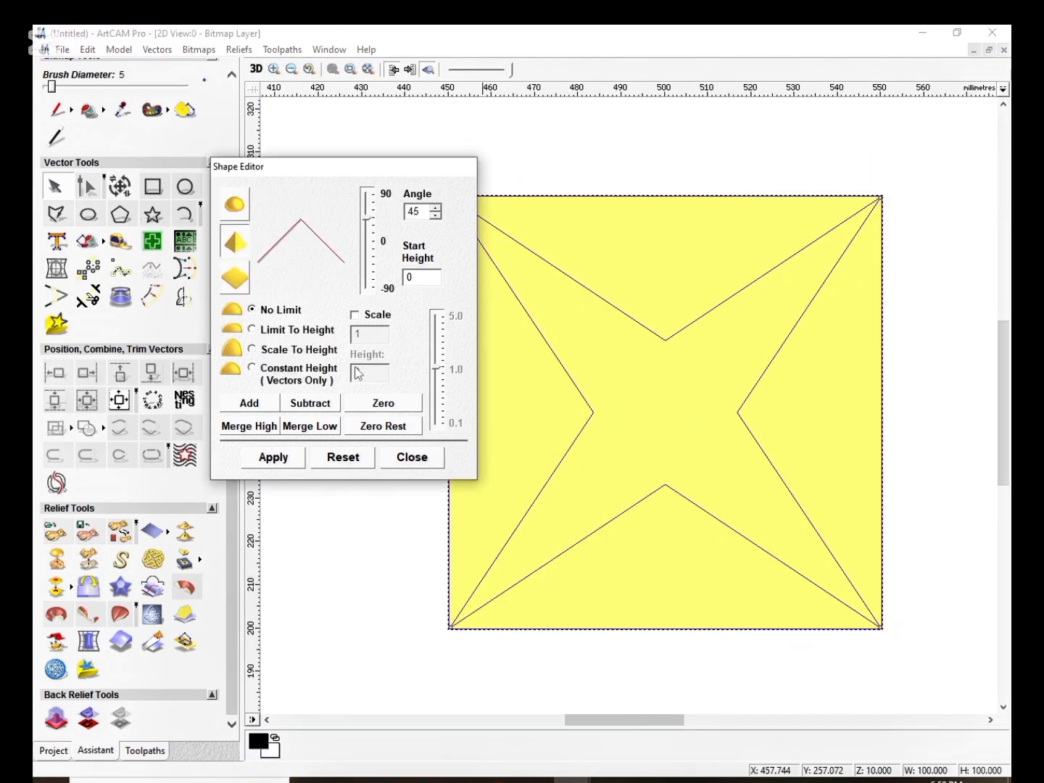
left_click(252, 350)
left_click_drag(411, 165, 304, 168)
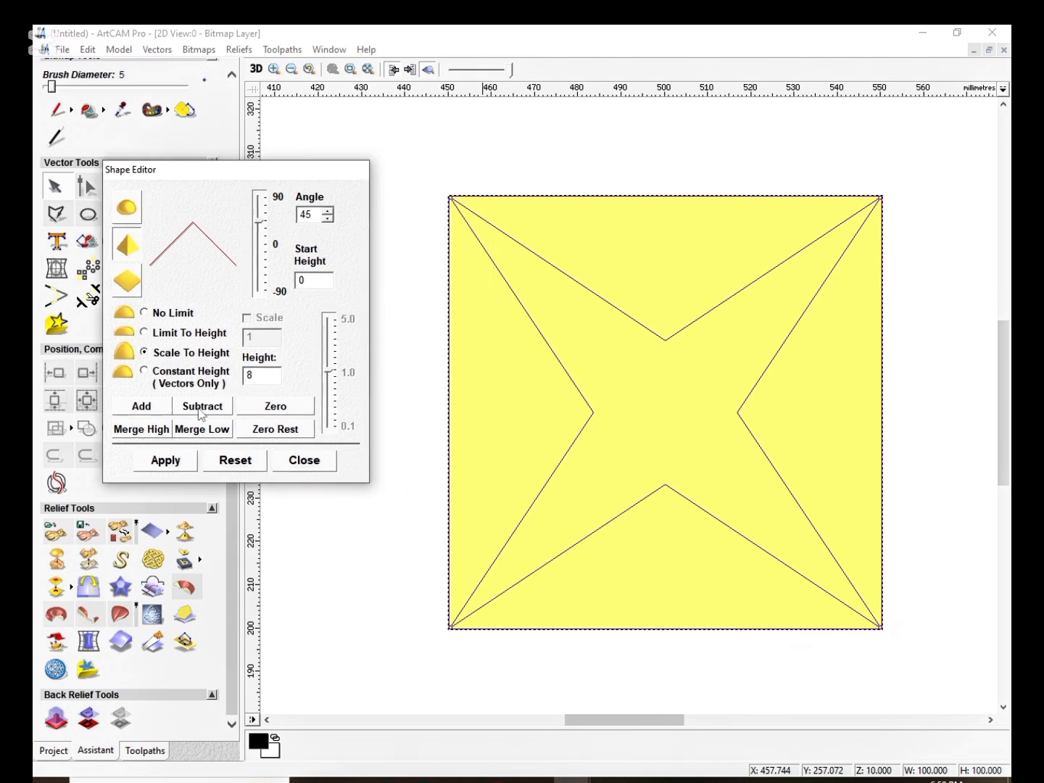
left_click(203, 407)
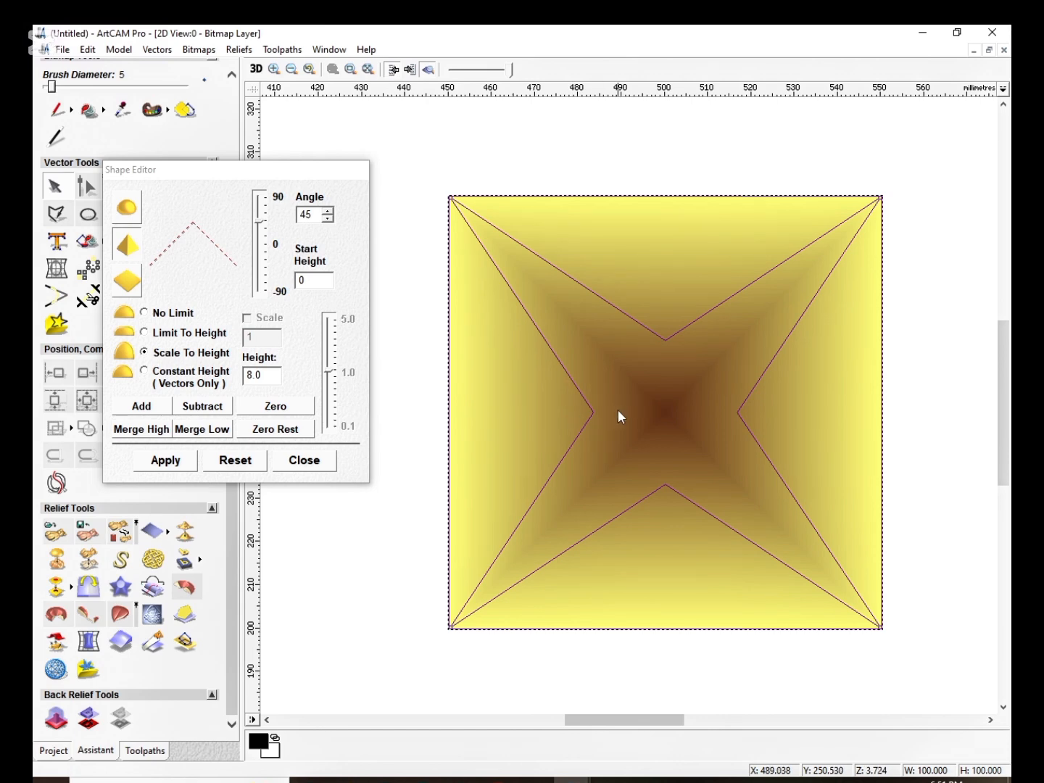
Examine the tile's upper-left corner, comparing the outer square with the star and triangle contours.
scroll(624, 411, "down", 2)
scroll(649, 389, "up", 4)
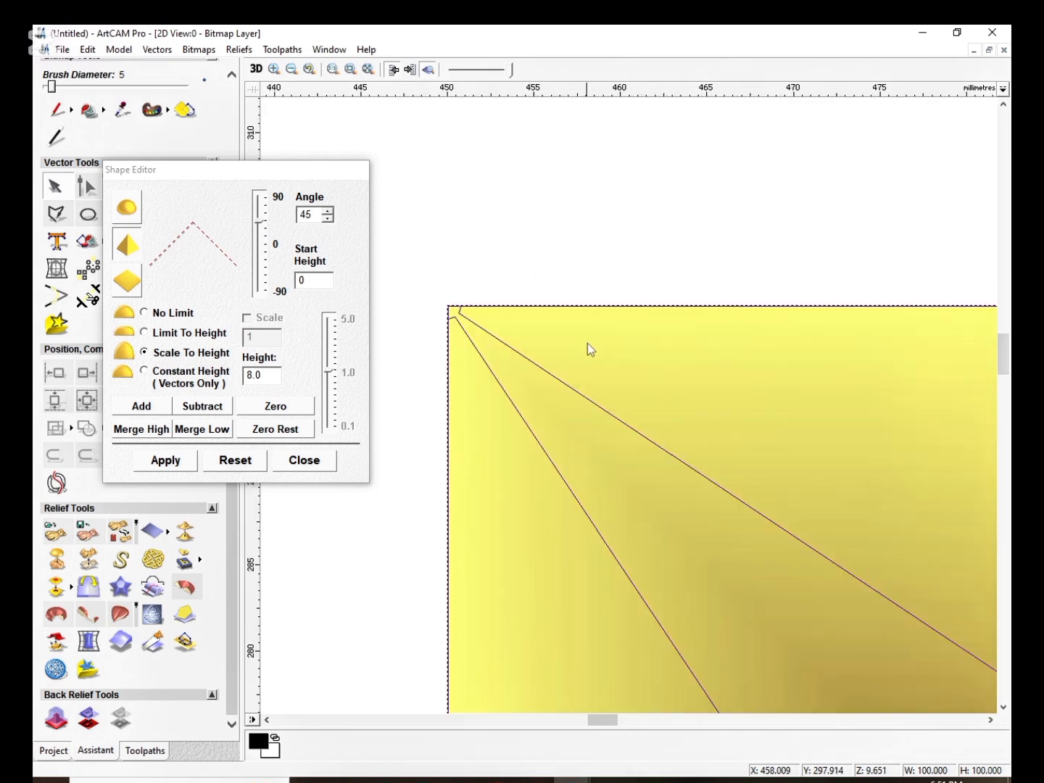
scroll(633, 426, "down", 1)
scroll(583, 441, "up", 2)
scroll(666, 450, "down", 3)
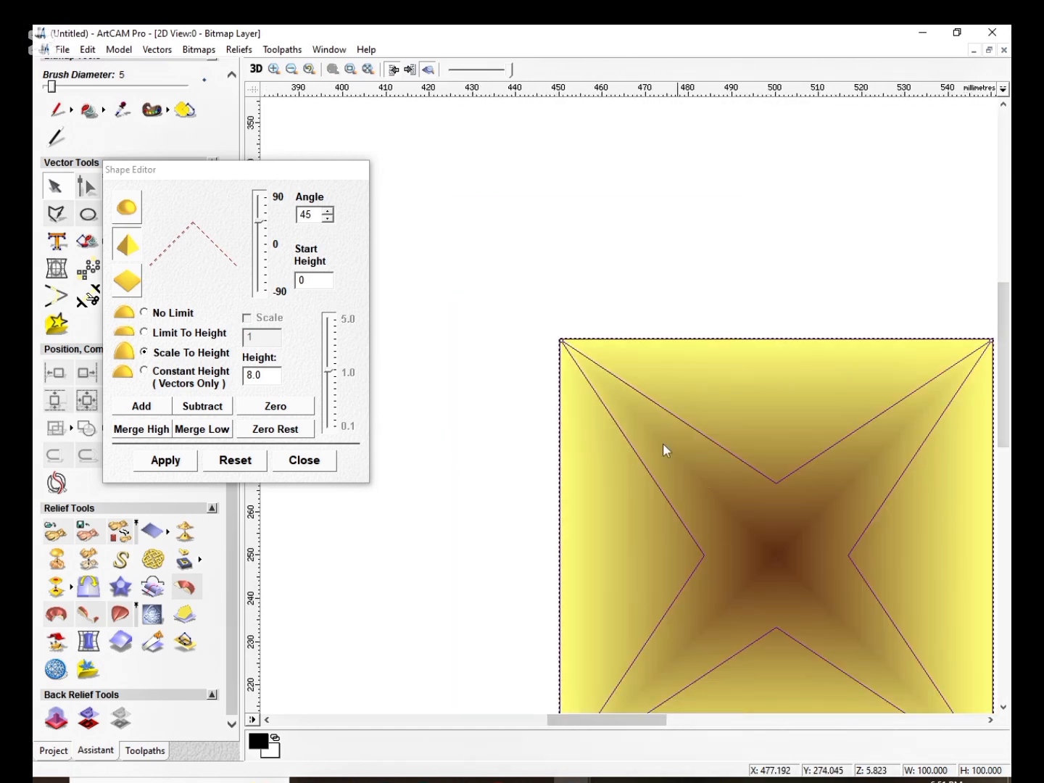
scroll(666, 450, "up", 5)
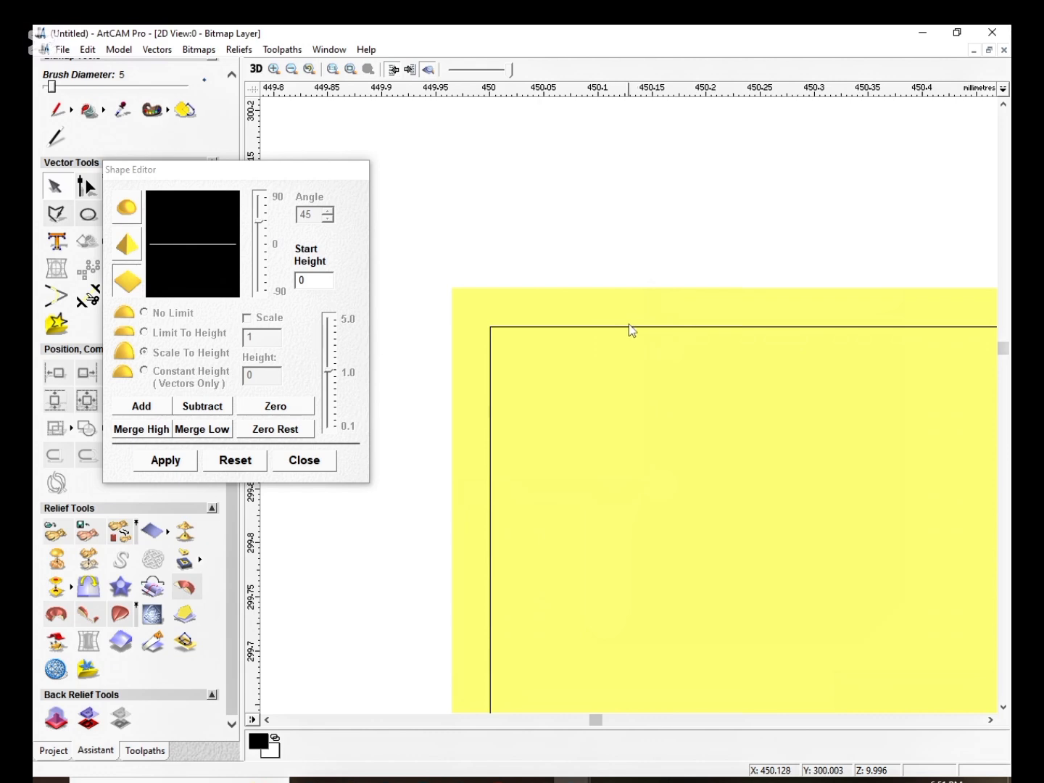
scroll(634, 363, "down", 5)
scroll(680, 403, "up", 1)
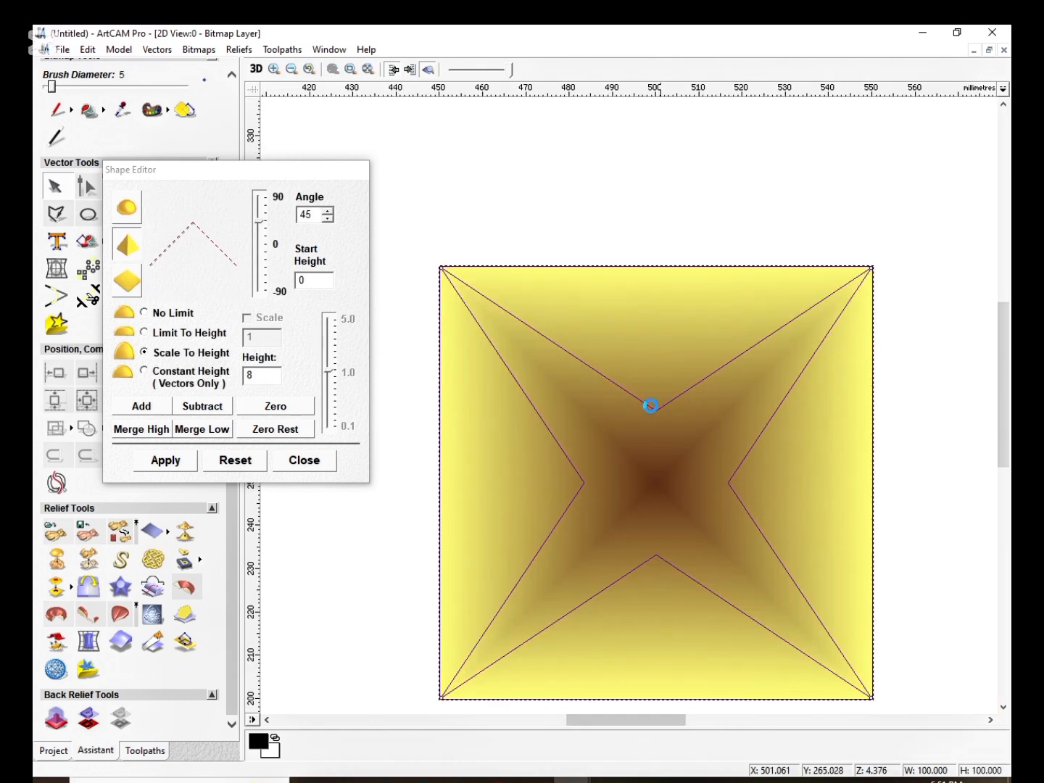
Undo the subtraction made with the grouped contours and ungroup them.
key("ctrl+z")
left_click(520, 319)
right_click(501, 294)
left_click(597, 478)
Delete the outer square contour surrounding the tile pattern.
scroll(511, 330, "up", 3)
left_click(599, 399)
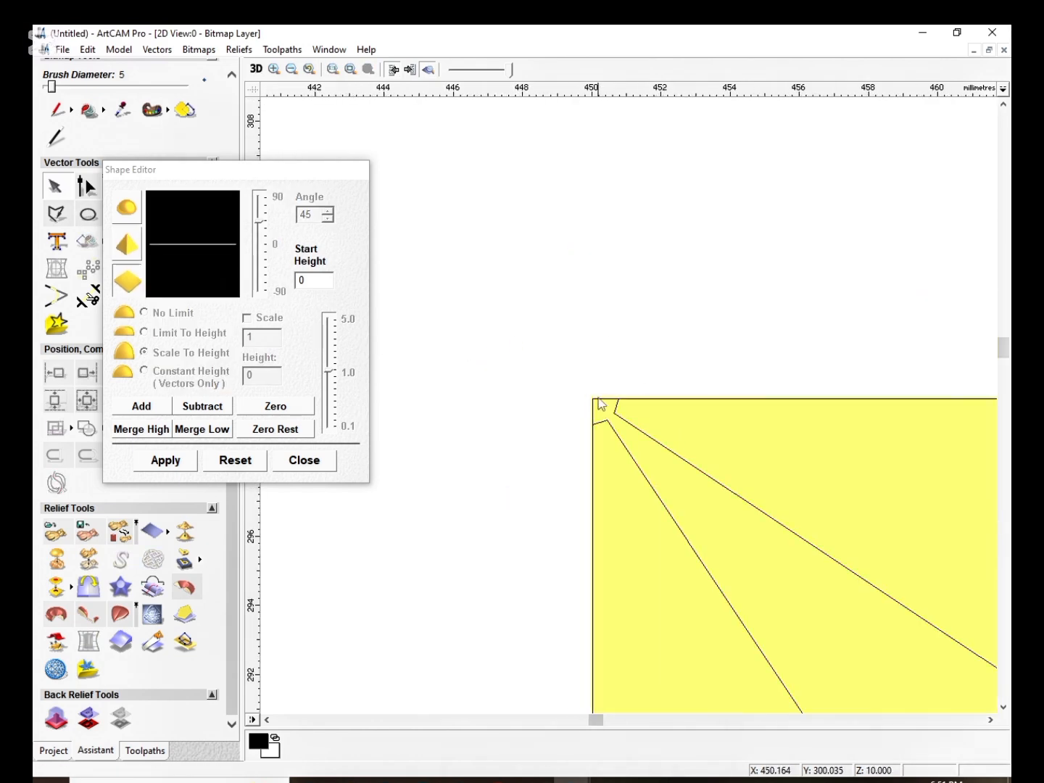
scroll(601, 404, "down", 5)
Subtract a 45° angular shape scaled to 8 mm height using the remaining star and triangle contours.
scroll(730, 351, "up", 1)
right_click(672, 374)
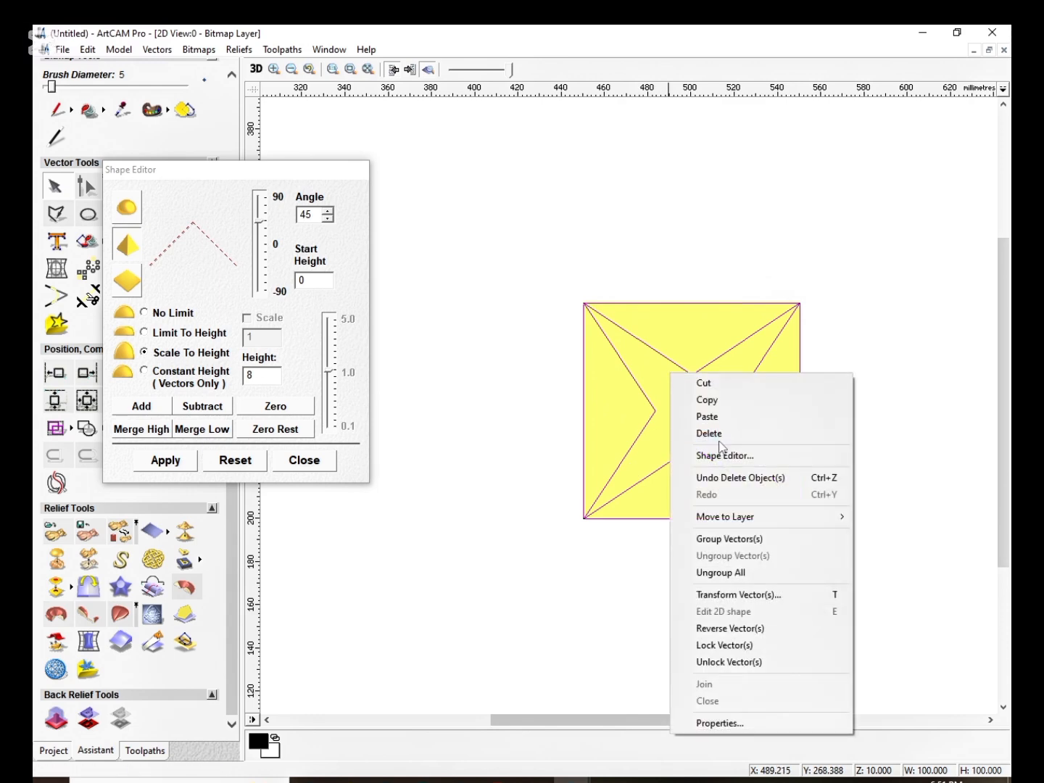
left_click_drag(266, 163, 438, 161)
left_click(343, 426)
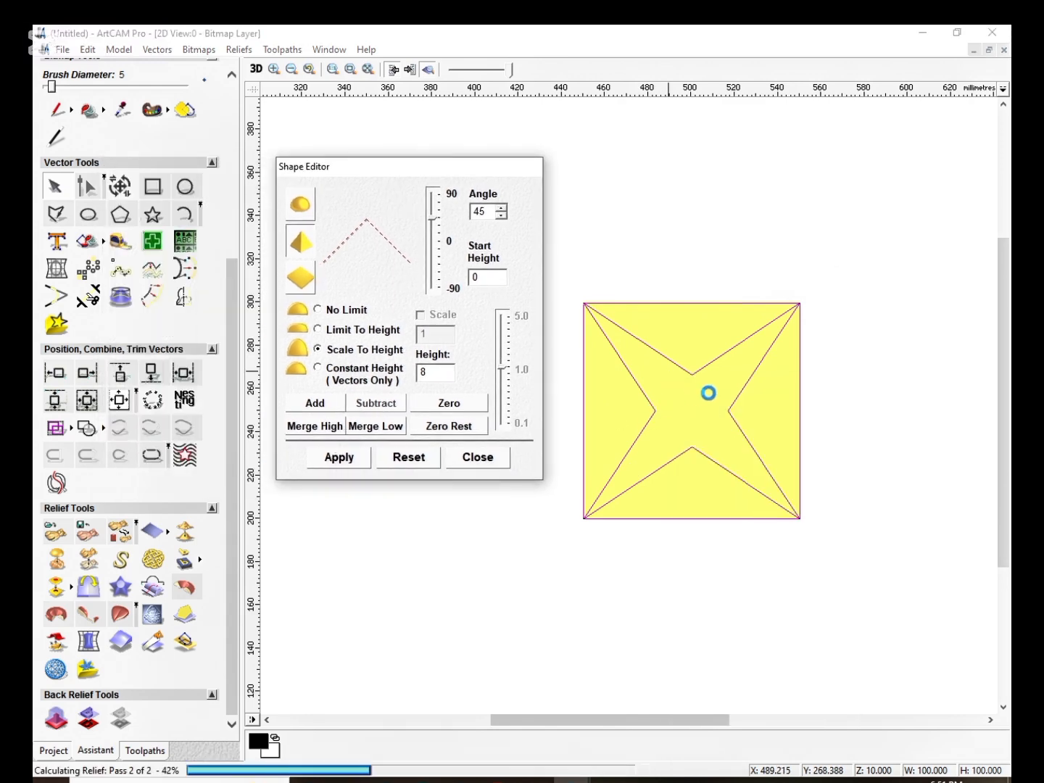
scroll(683, 401, "up", 1)
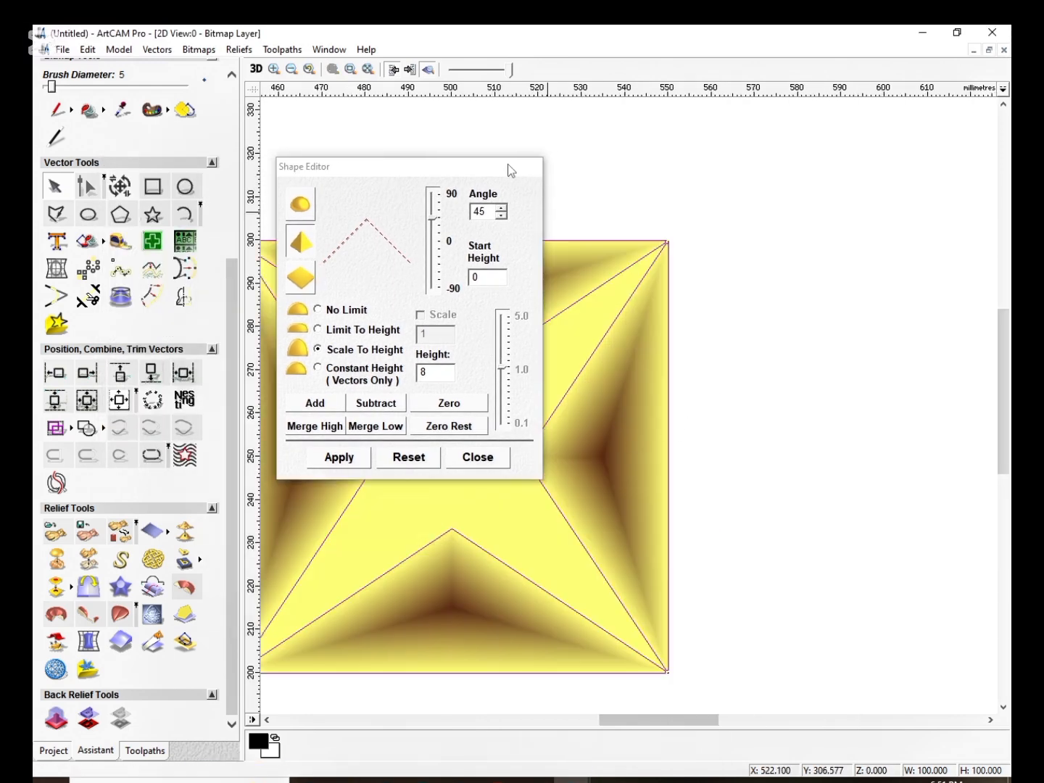
Examine the carved triangles and the star area, moving the Shape Editor clear of the tile.
left_click_drag(512, 170, 406, 156)
scroll(569, 418, "down", 1)
scroll(573, 412, "up", 1)
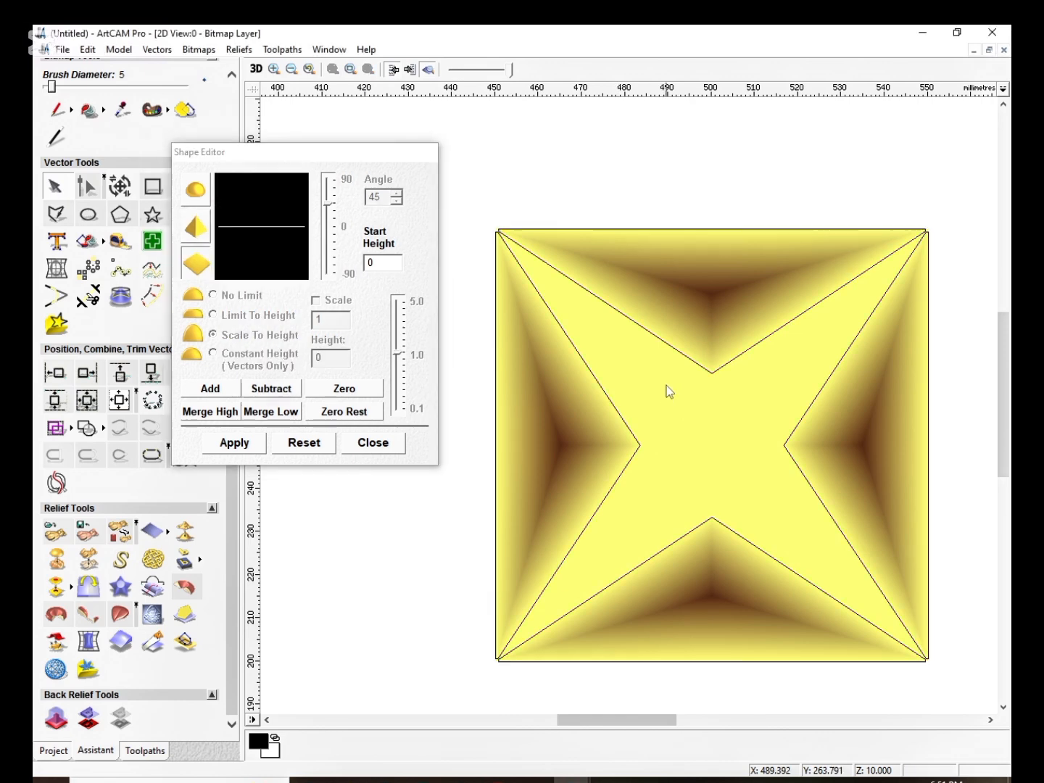
left_click(668, 345)
scroll(599, 381, "down", 2)
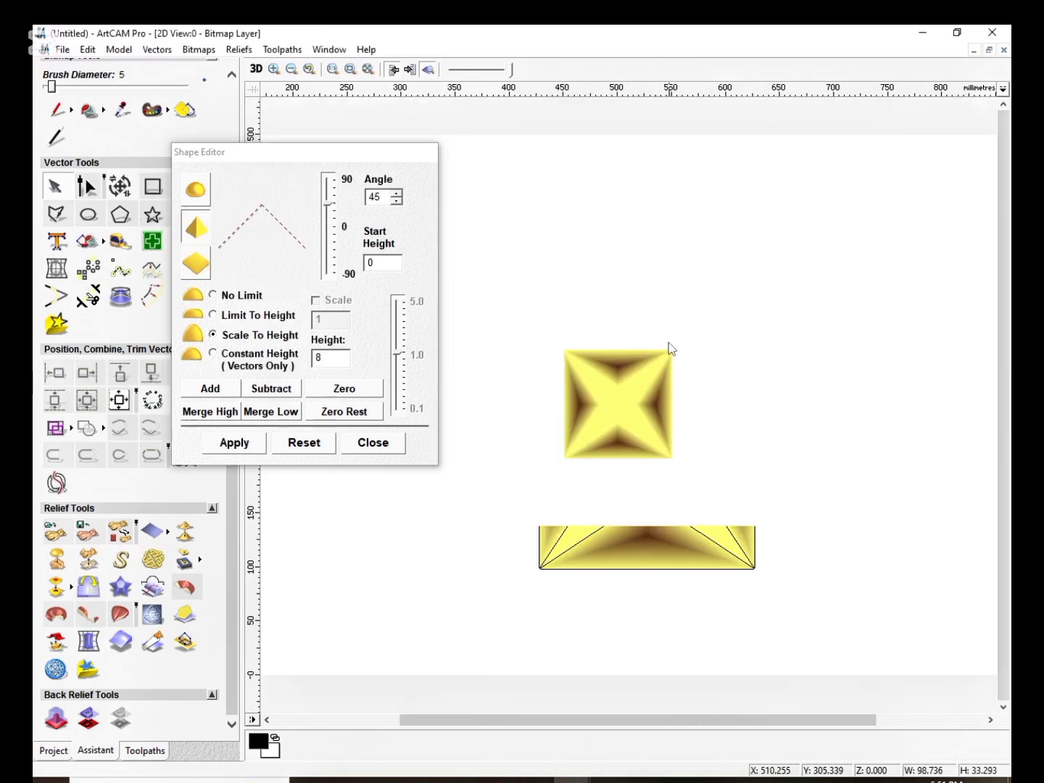
Undo the last relief subtraction, select the star and triangle contours and close the Shape Editor.
left_click(636, 340)
key("ctrl+z")
scroll(603, 392, "up", 1)
left_click(625, 365)
left_click(615, 391, "shift")
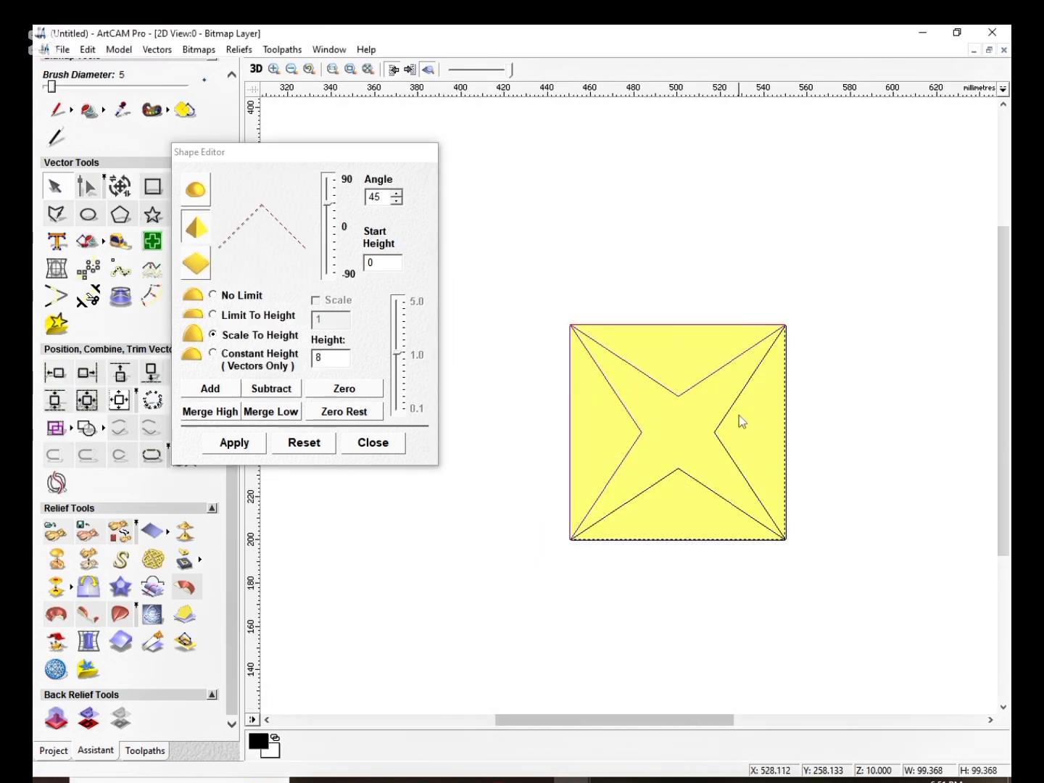
left_click(734, 405, "shift")
left_click(692, 478, "shift")
left_click(365, 444)
Offset the star and triangle contours by 0.5 mm on both sides with sharp corners.
right_click(606, 326)
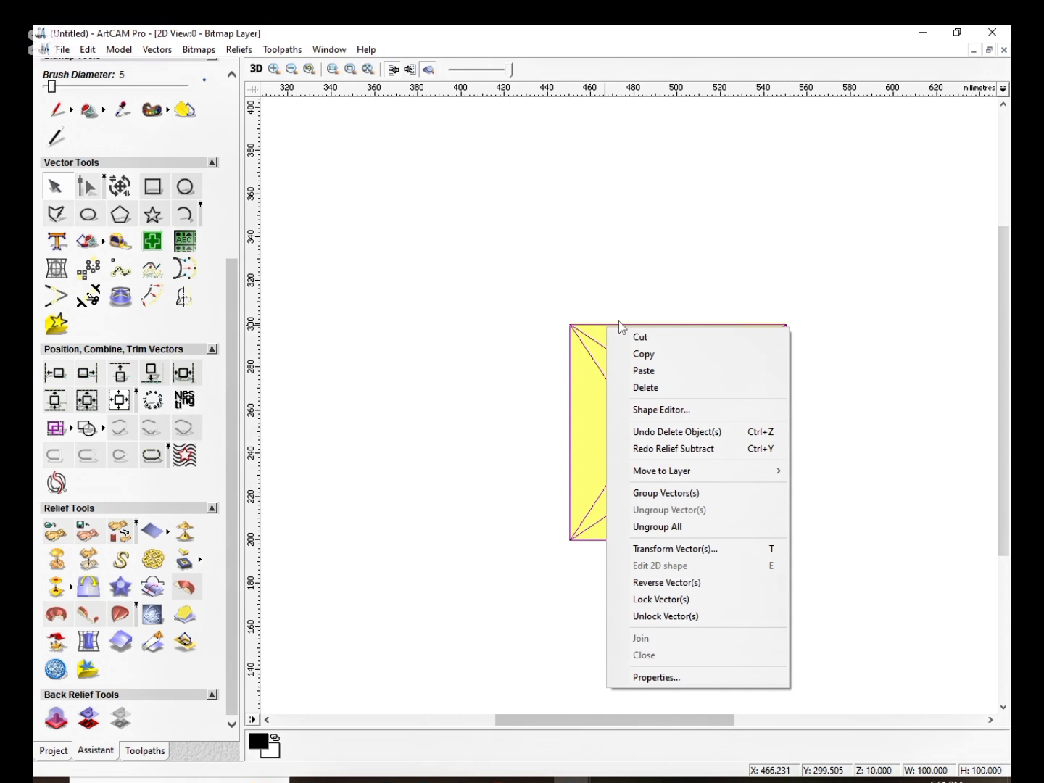
left_click(151, 296)
left_click(131, 468)
scroll(659, 365, "up", 2)
scroll(501, 314, "up", 2)
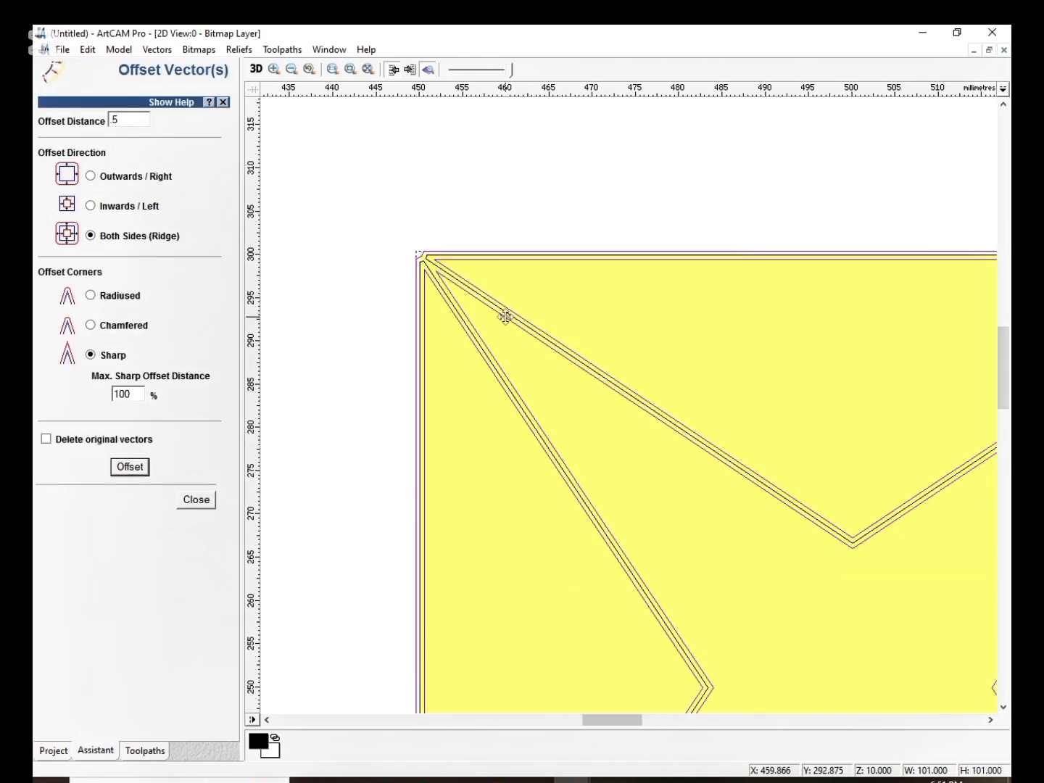
Offset the star contour by 0.5 mm in the Outwards / Right direction with sharp corners.
left_click(97, 177)
left_click(129, 466)
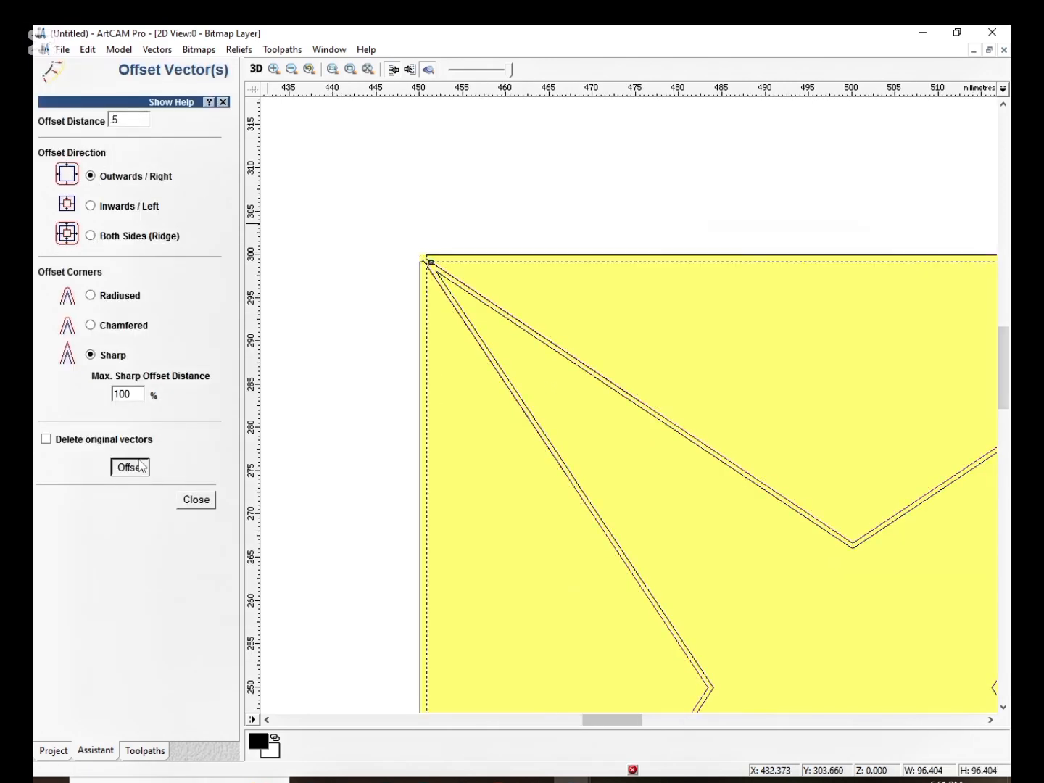
scroll(711, 436, "down", 3)
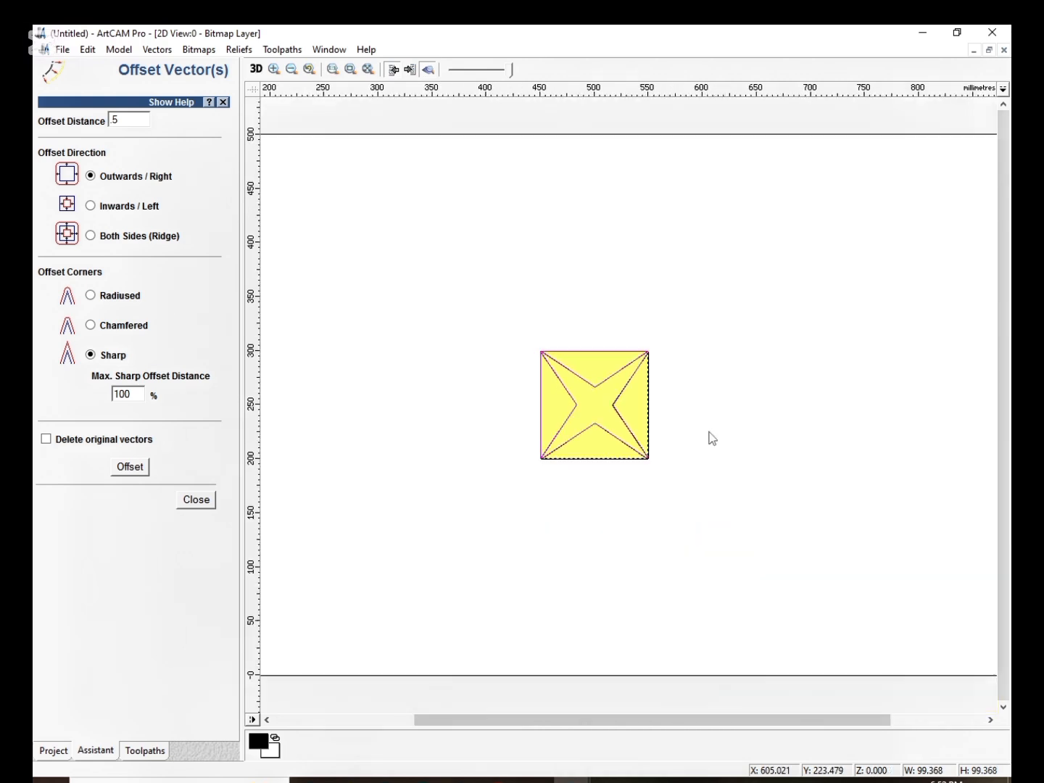
Select the star and triangle contours of the tile and group them.
scroll(628, 419, "up", 1)
scroll(560, 350, "up", 1)
right_click(669, 380)
left_click(765, 548)
scroll(700, 404, "down", 1)
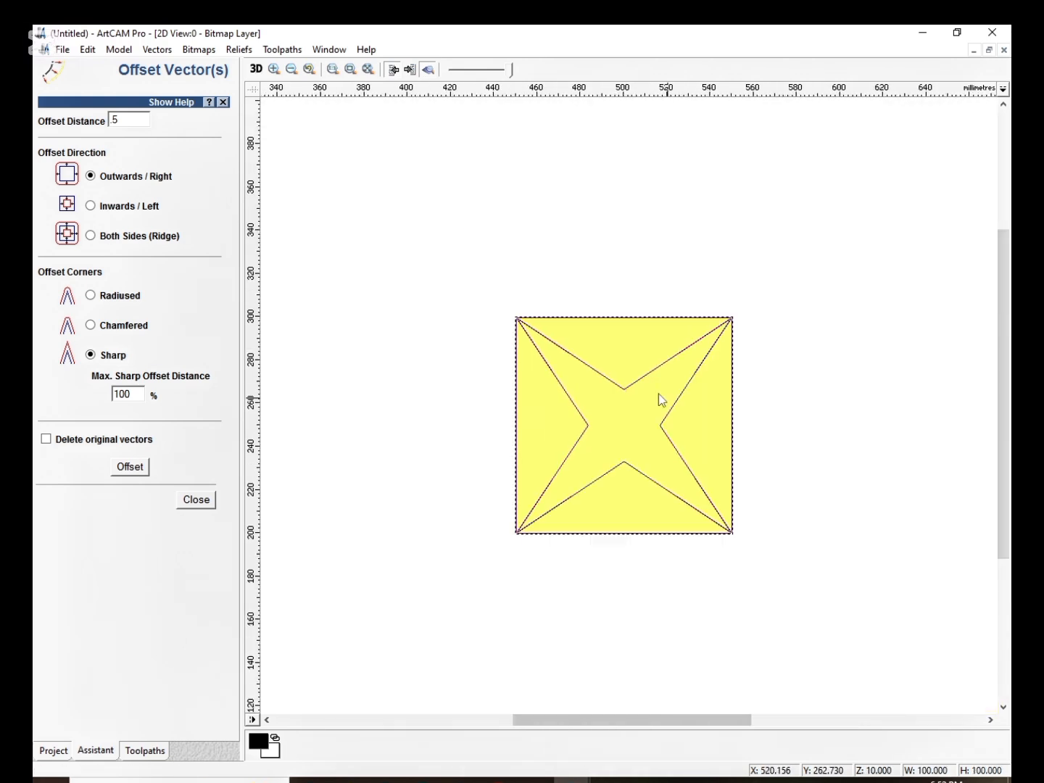
Subtract an angular 45° shape scaled to a height of 9 mm from the relief using the grouped contours, and close the Shape Editor.
left_click(196, 500)
scroll(495, 439, "up", 1)
right_click(742, 378)
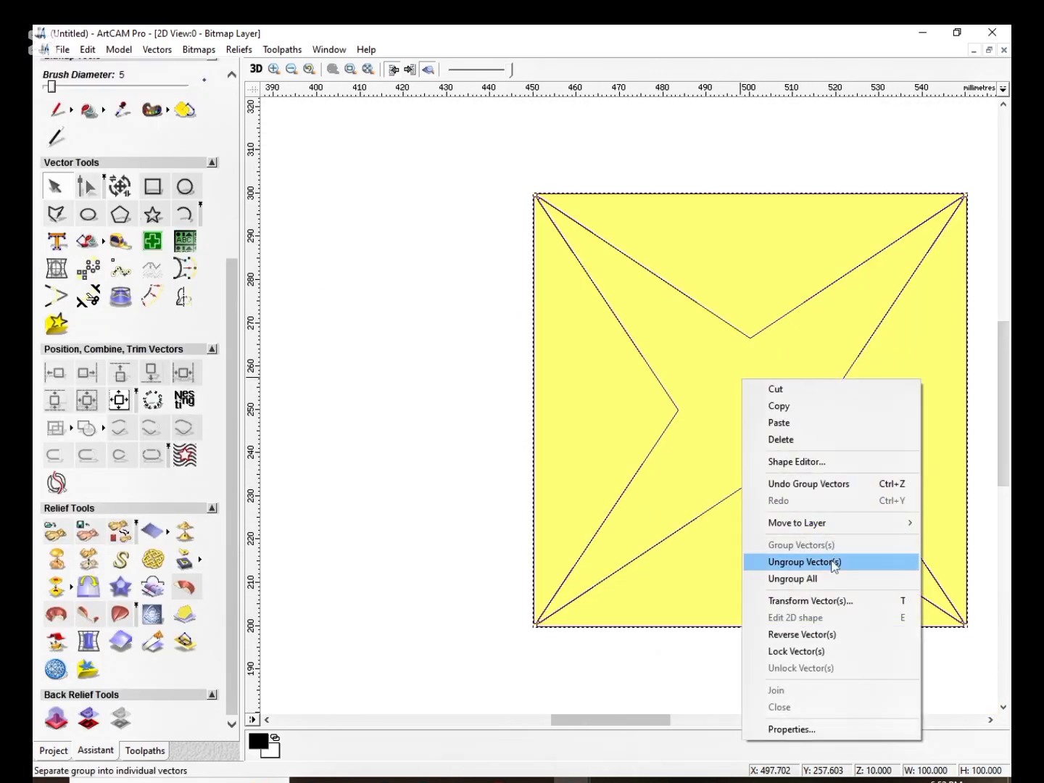
left_click(826, 462)
left_click(192, 230)
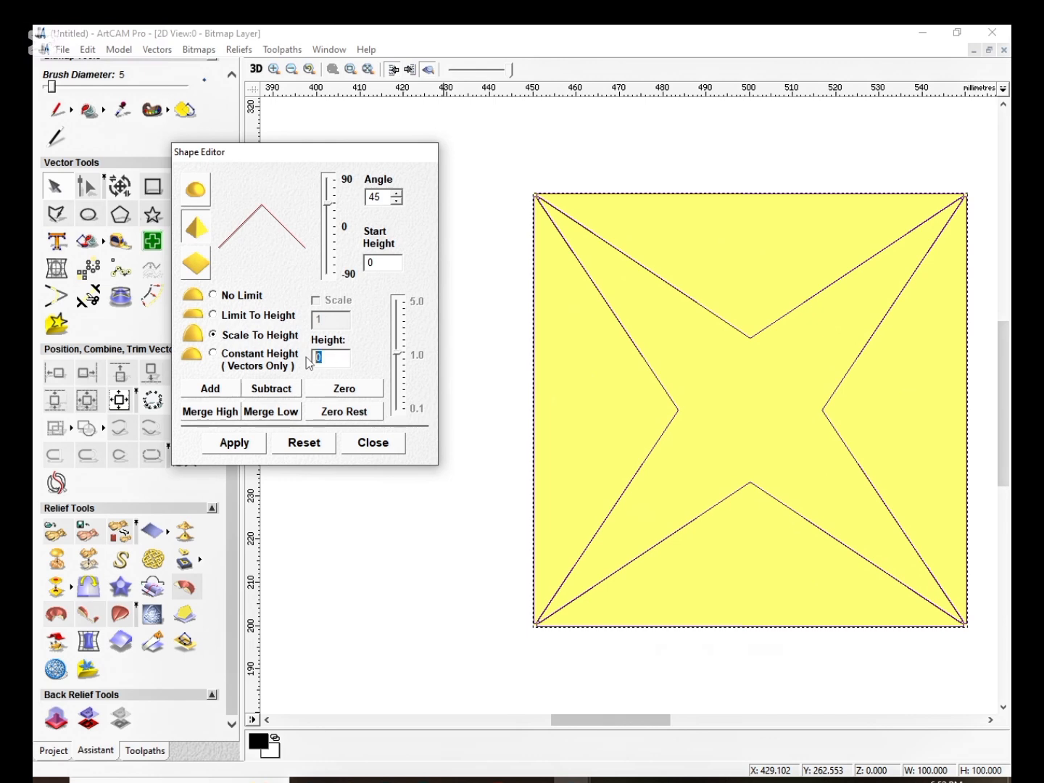
left_click(208, 414)
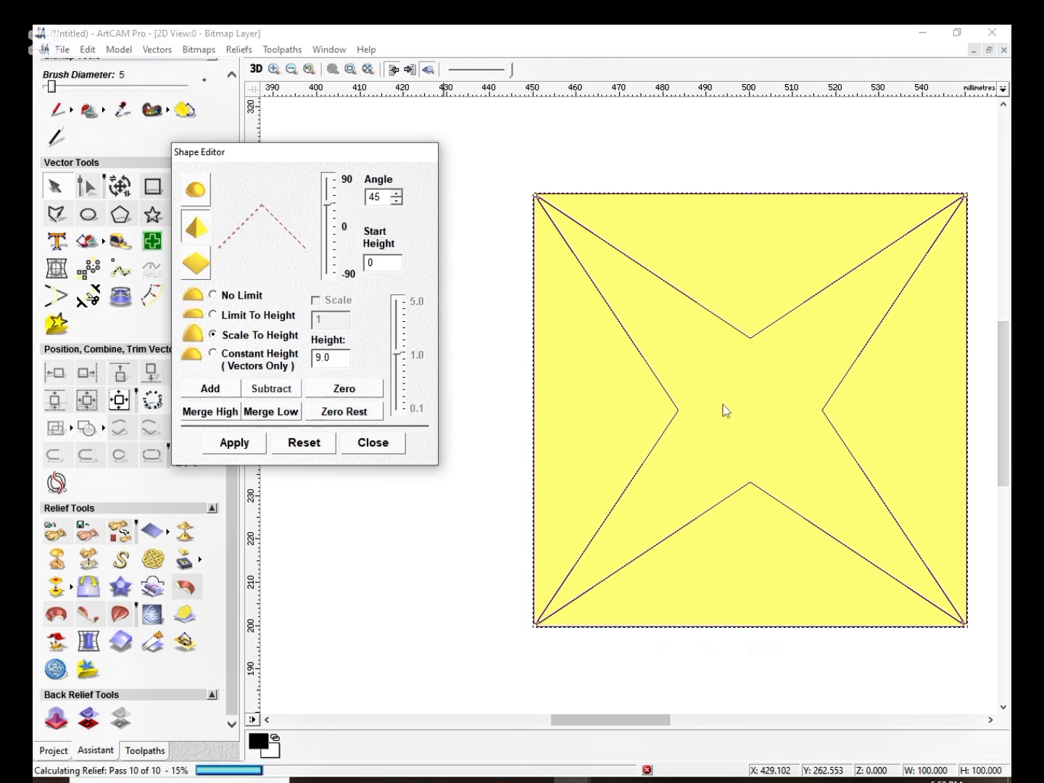
scroll(712, 398, "down", 1)
scroll(642, 447, "up", 2)
scroll(691, 439, "down", 2)
scroll(613, 370, "up", 1)
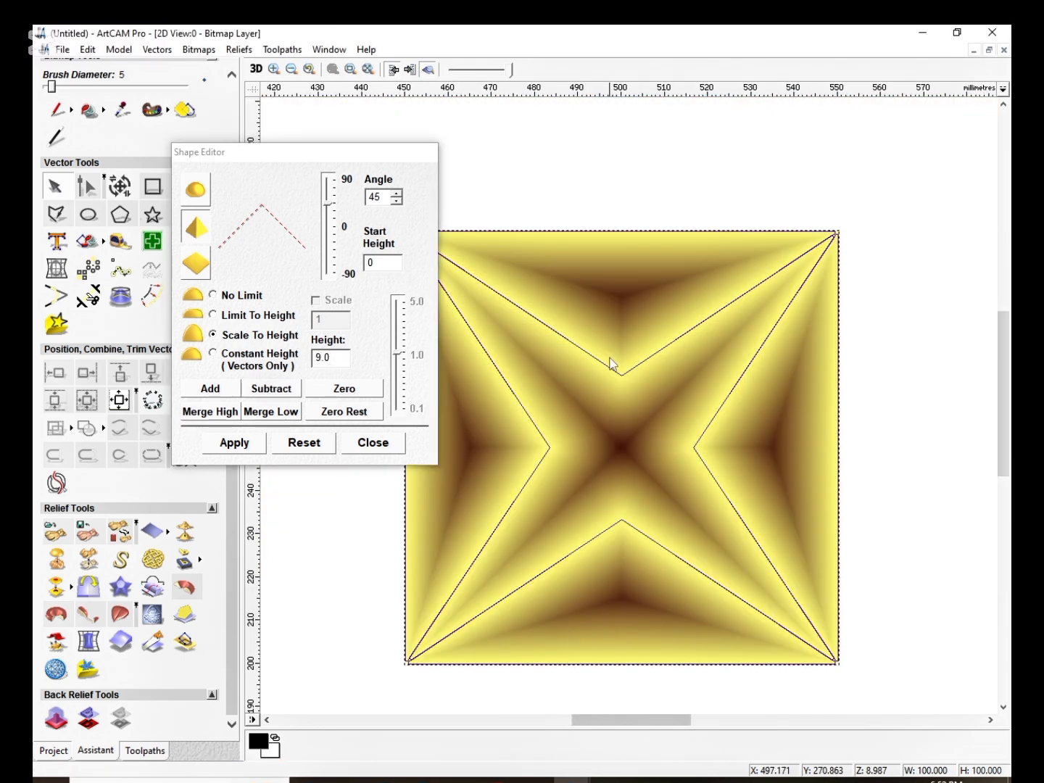
scroll(620, 367, "down", 1)
scroll(589, 390, "up", 1)
scroll(638, 439, "down", 1)
scroll(642, 464, "up", 1)
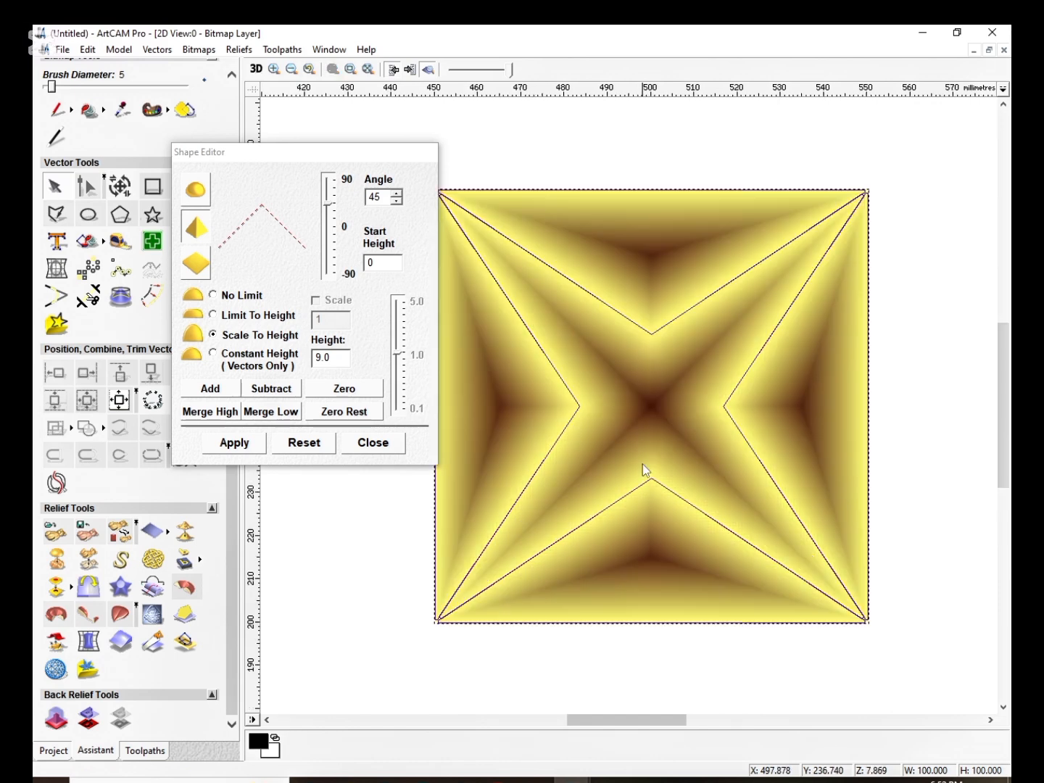
left_click(369, 447)
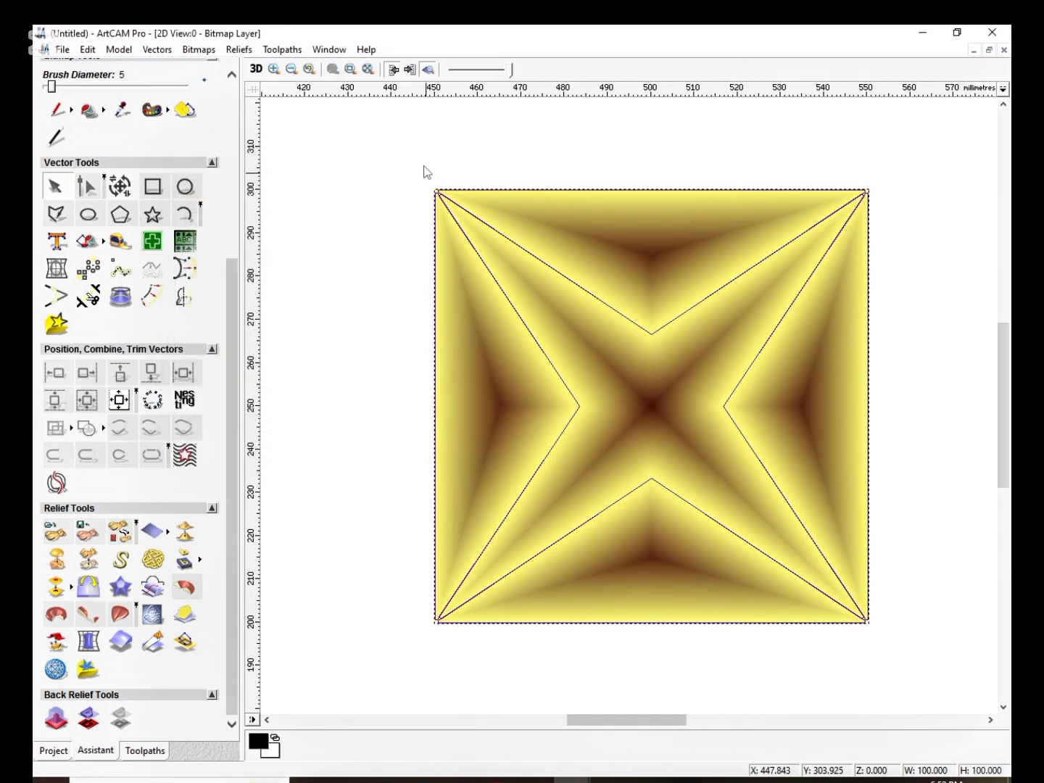
Examine the faceted star relief from a tilted angle in the 3D view and return to the 2D view.
left_click(427, 73)
left_click(427, 73)
left_click(257, 70)
scroll(565, 406, "up", 1)
left_click_drag(581, 421, 516, 166)
scroll(596, 402, "up", 1)
scroll(606, 378, "down", 1)
scroll(690, 481, "up", 2)
scroll(516, 166, "down", 2)
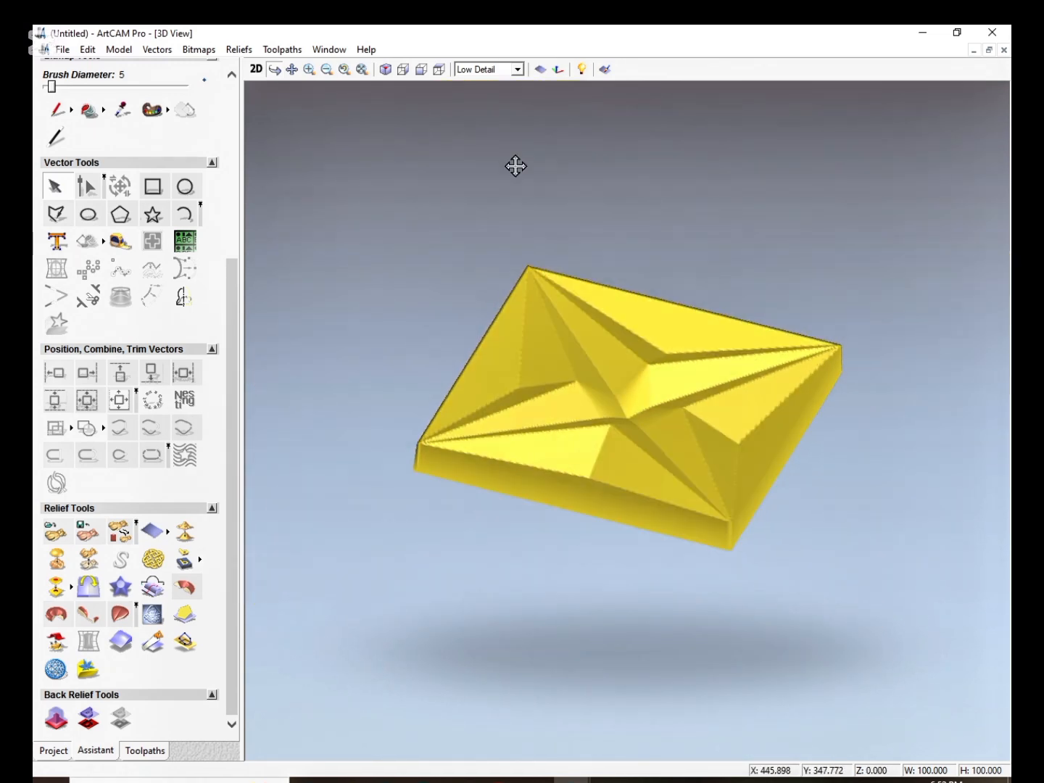
left_click(238, 49)
left_click(259, 76)
left_click(256, 69)
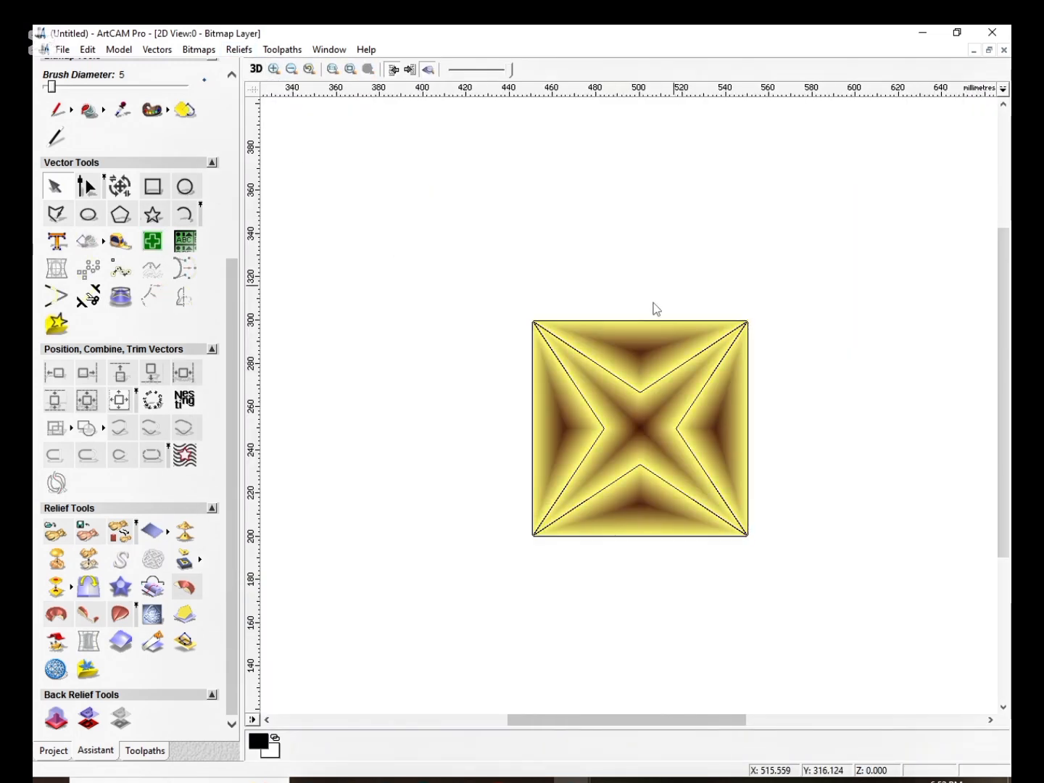
Save the model as 3D V CARVIN in the 3D folder on Local Disk (D:).
scroll(652, 307, "down", 2)
key("ctrl+s")
left_click(346, 279)
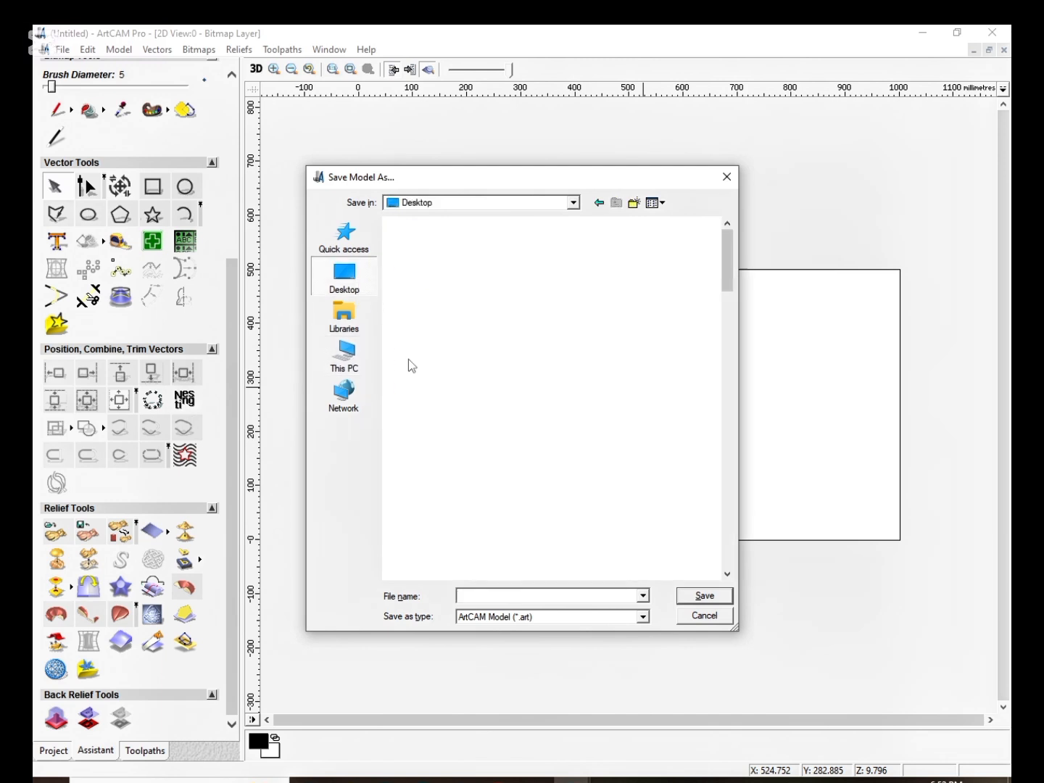
left_click(344, 356)
double_click(475, 566)
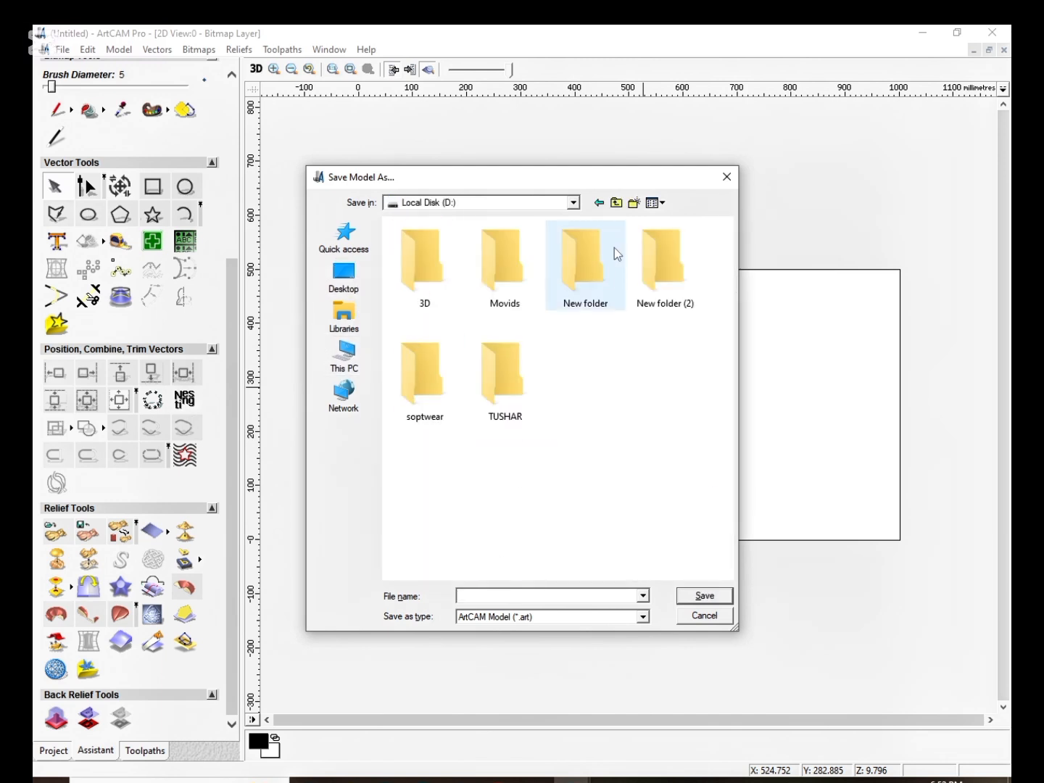
double_click(442, 258)
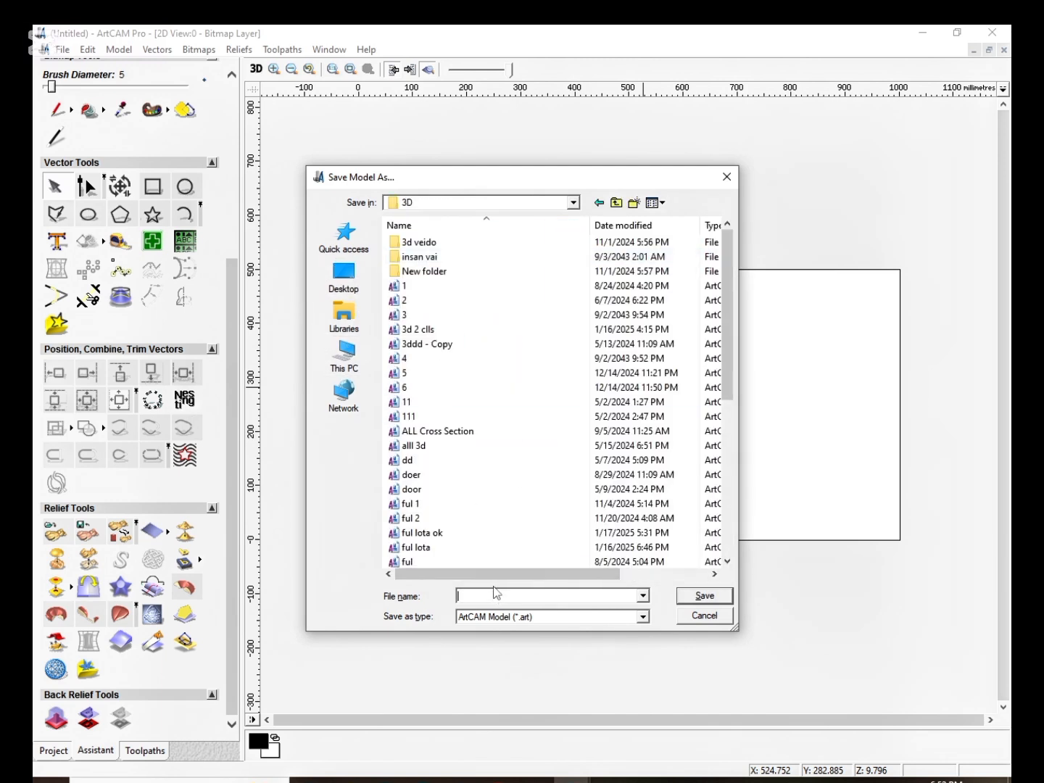
type("3D ")
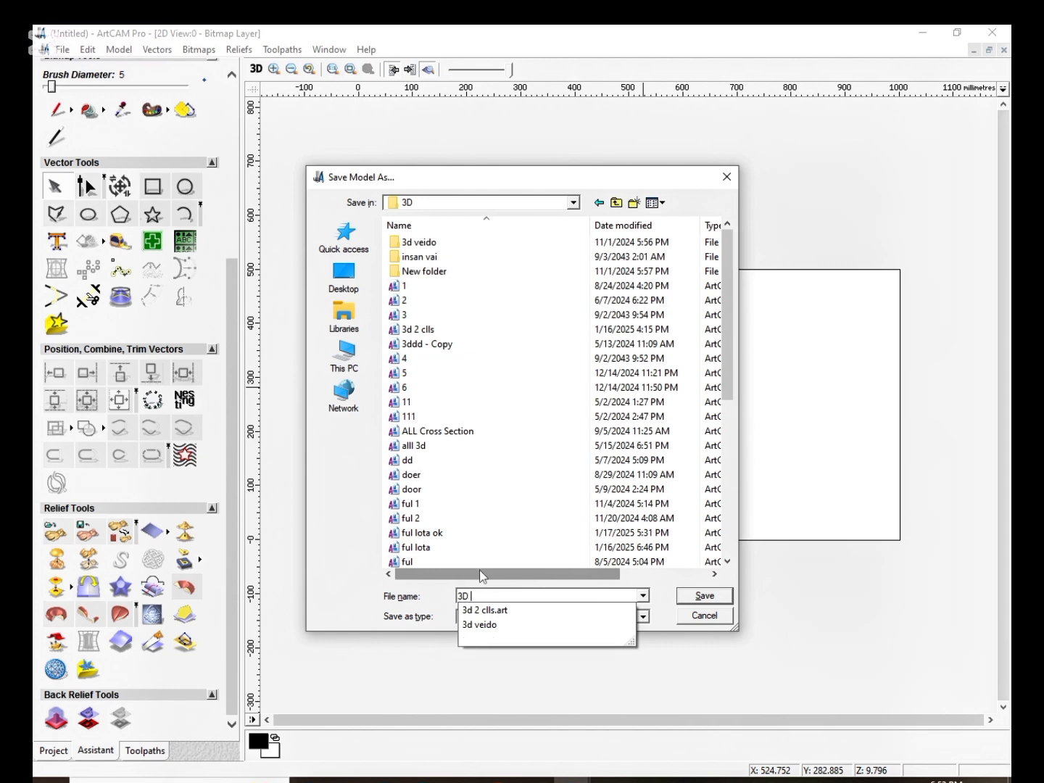
type("V")
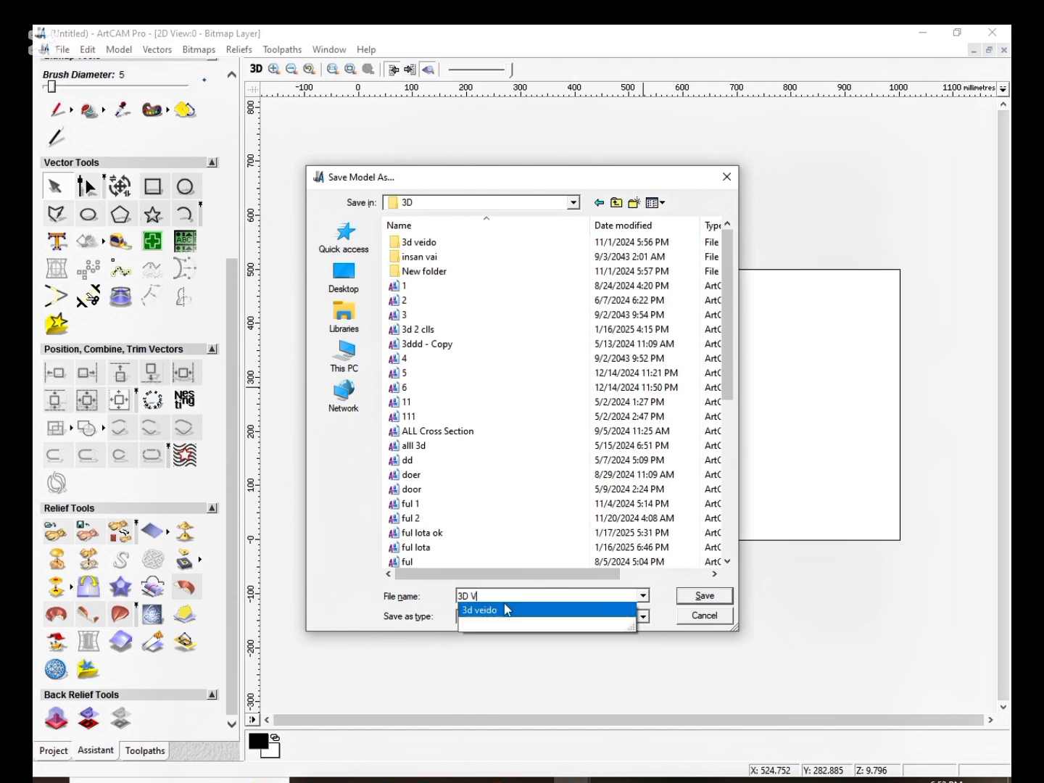
left_click(503, 597)
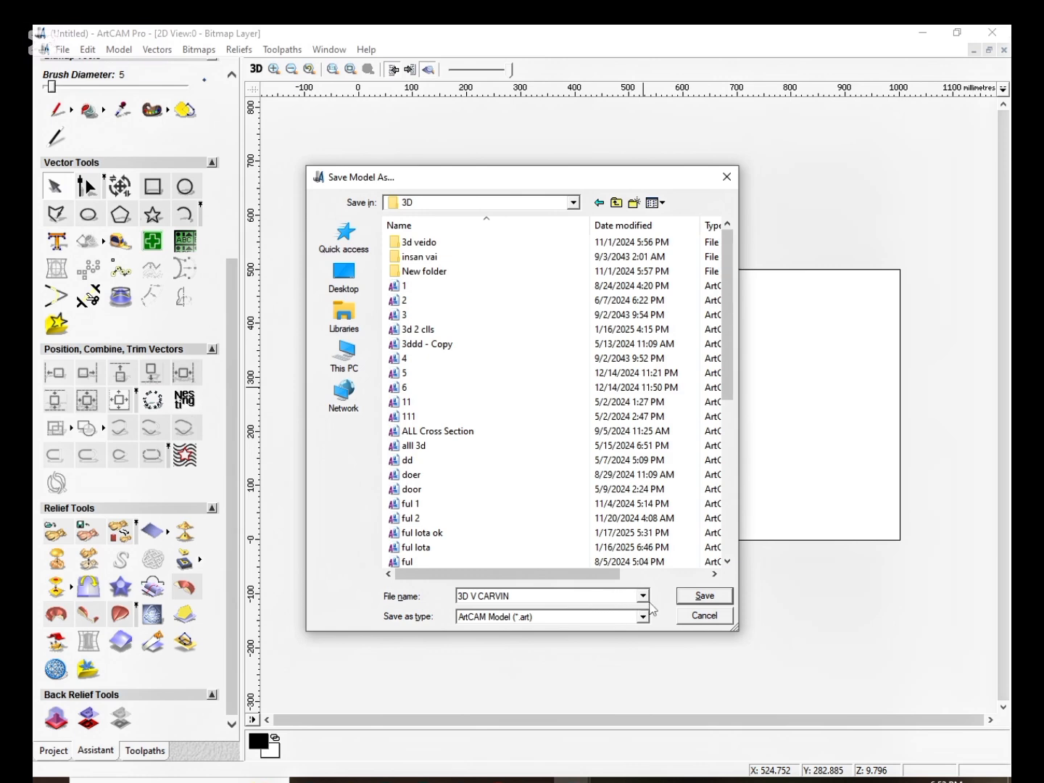
left_click(697, 598)
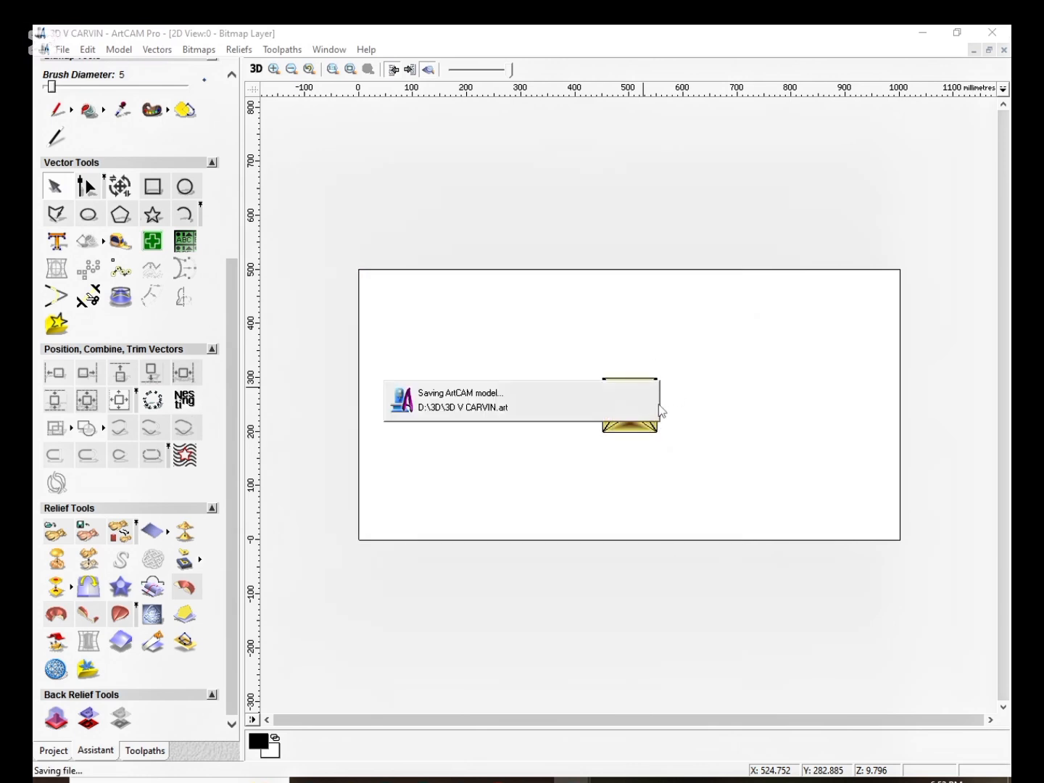
Draw a rectangle about 358 by 306 mm around the star tile.
scroll(646, 356, "up", 3)
scroll(617, 408, "down", 2)
scroll(636, 399, "up", 1)
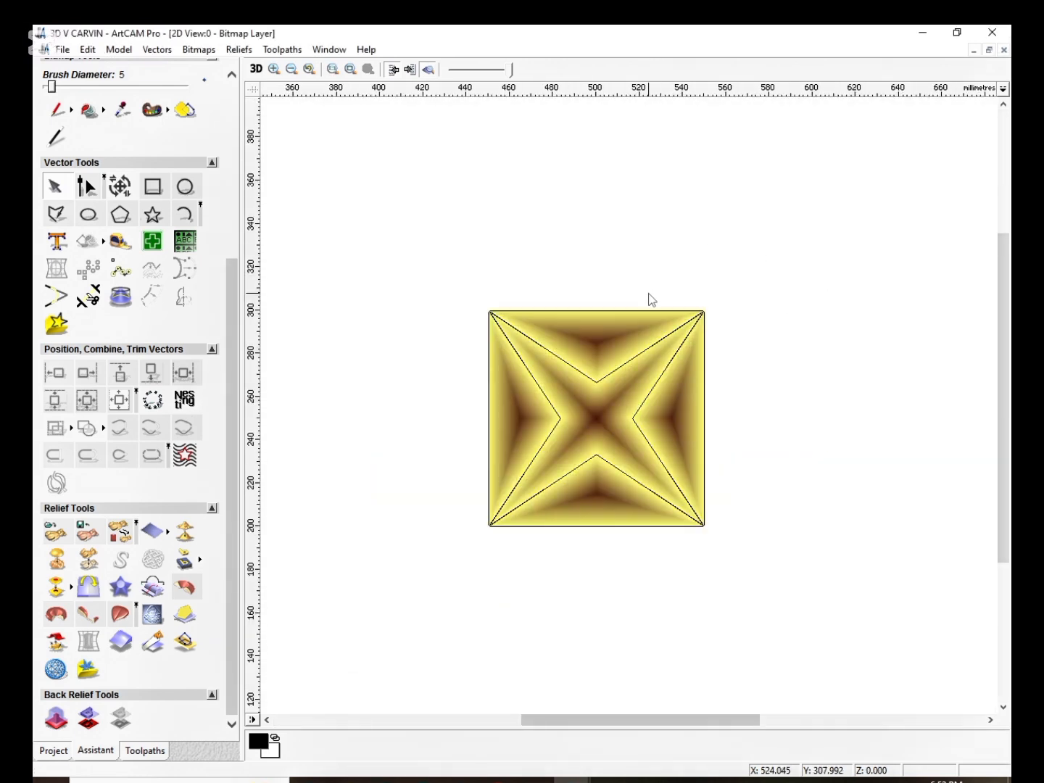
scroll(440, 223, "down", 1)
scroll(576, 410, "down", 1)
left_click(153, 187)
left_click_drag(548, 324, 742, 491)
Zero the relief inside the surrounding rectangle with the Shape Editor and delete the rectangle.
right_click(723, 354)
left_click(754, 438)
left_click(356, 388)
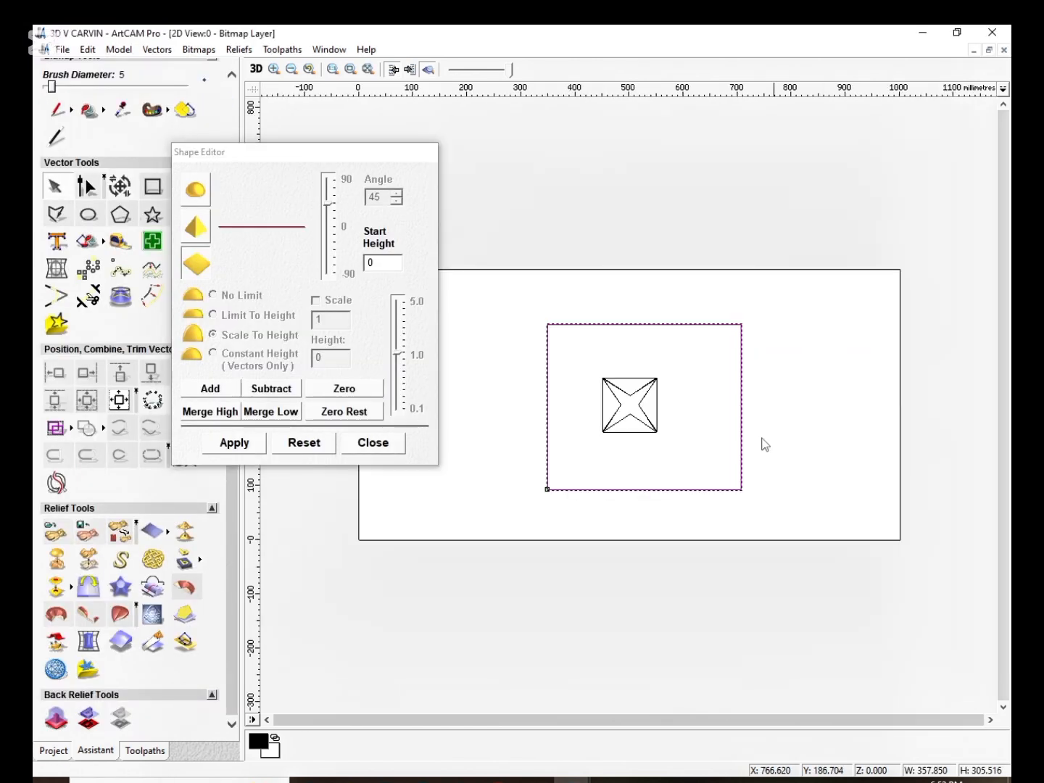
key("Escape")
right_click(697, 336)
left_click(747, 391)
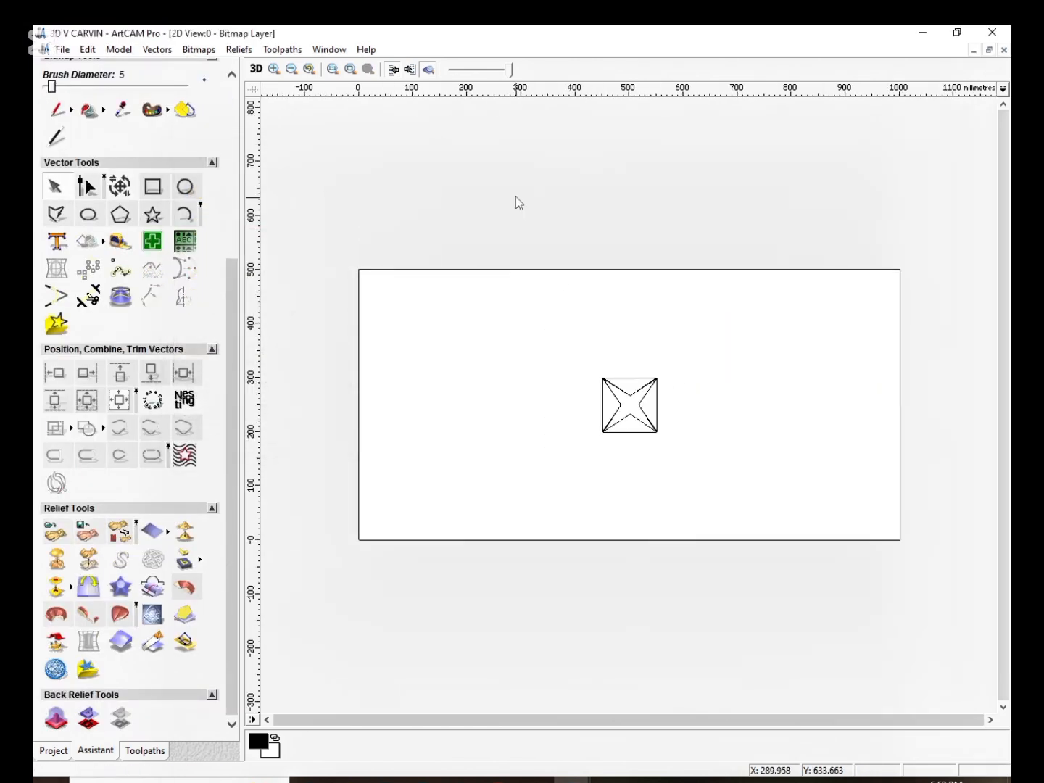
Import the saved star tile relief from the 3D folder on Local Disk (D:) as 3D clipart.
left_click(239, 49)
left_click(267, 125)
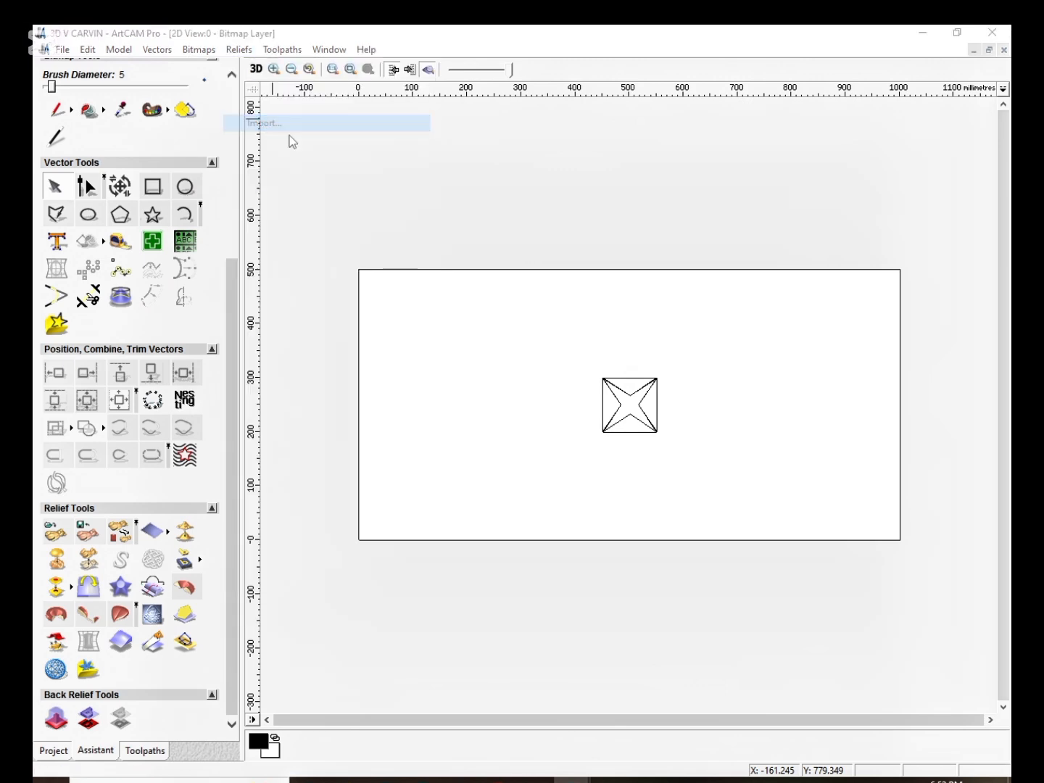
left_click(351, 374)
double_click(472, 406)
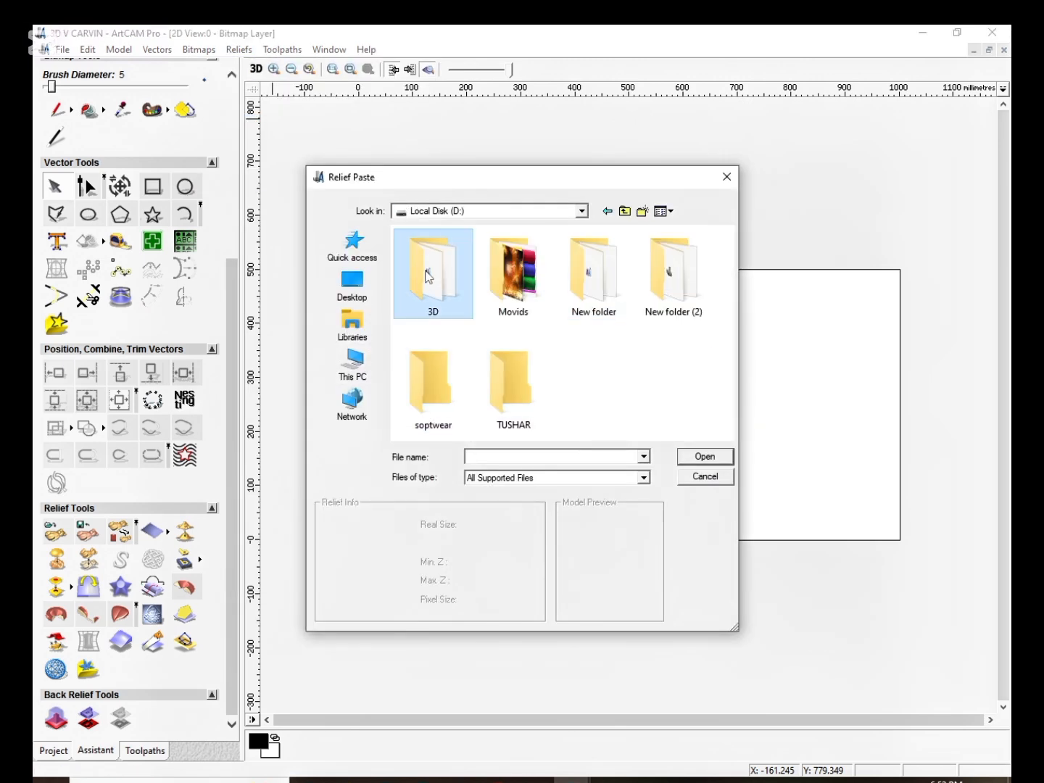
double_click(433, 269)
left_click(450, 265)
left_click(700, 458)
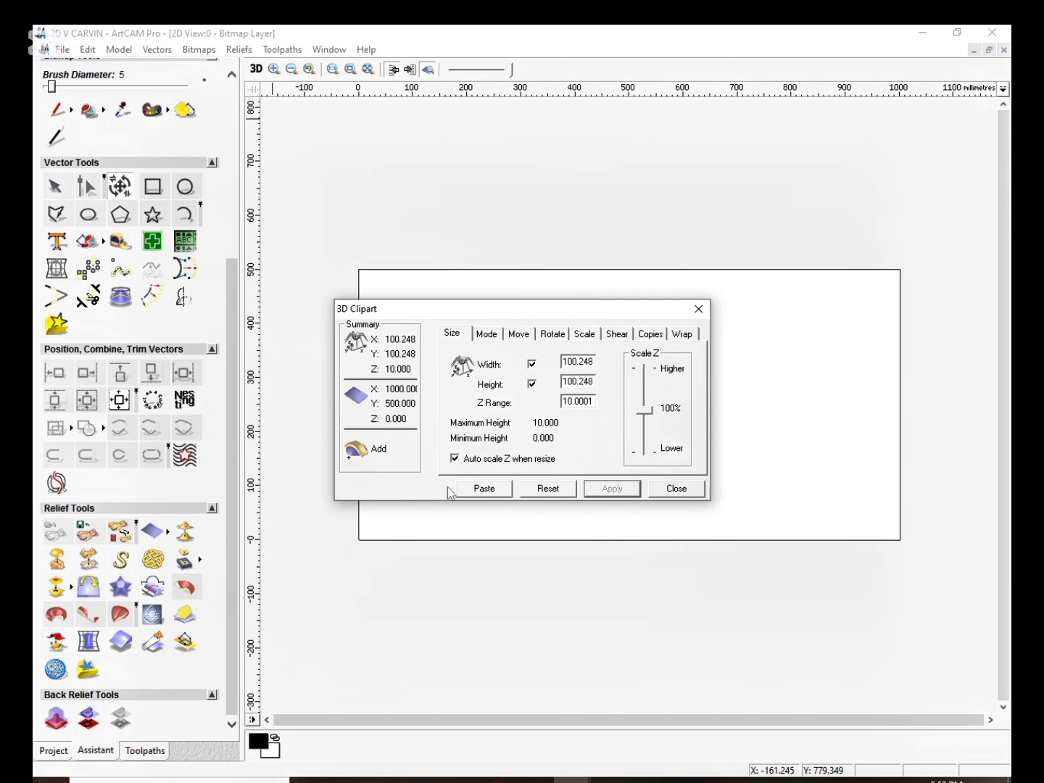
Move the clipart to the lower-left area of the model and set its paste mode to Merge Highest.
left_click_drag(623, 308, 459, 602)
left_click_drag(630, 405, 427, 480)
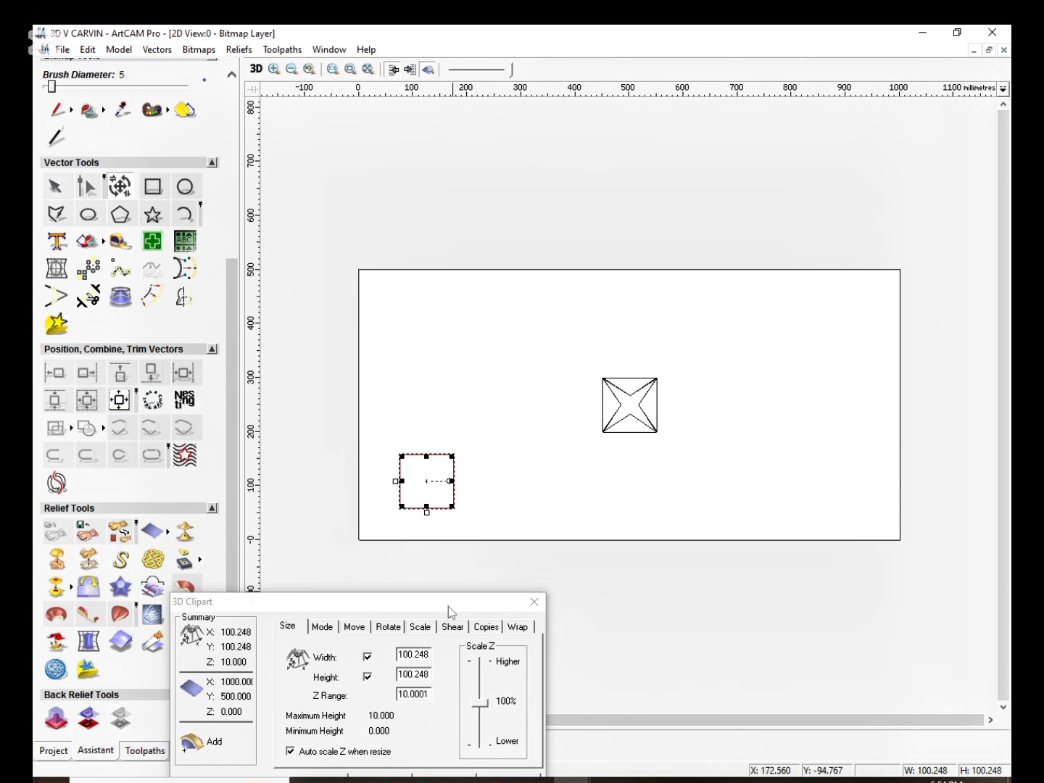
left_click_drag(448, 607, 473, 527)
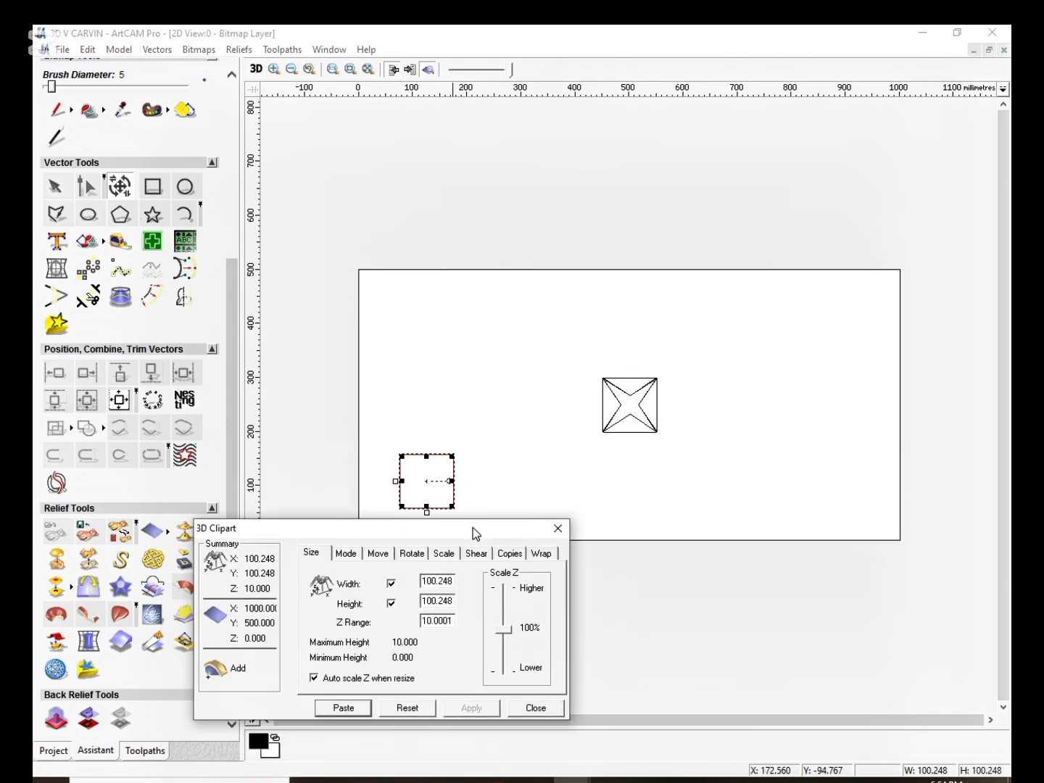
left_click(351, 555)
left_click(311, 554)
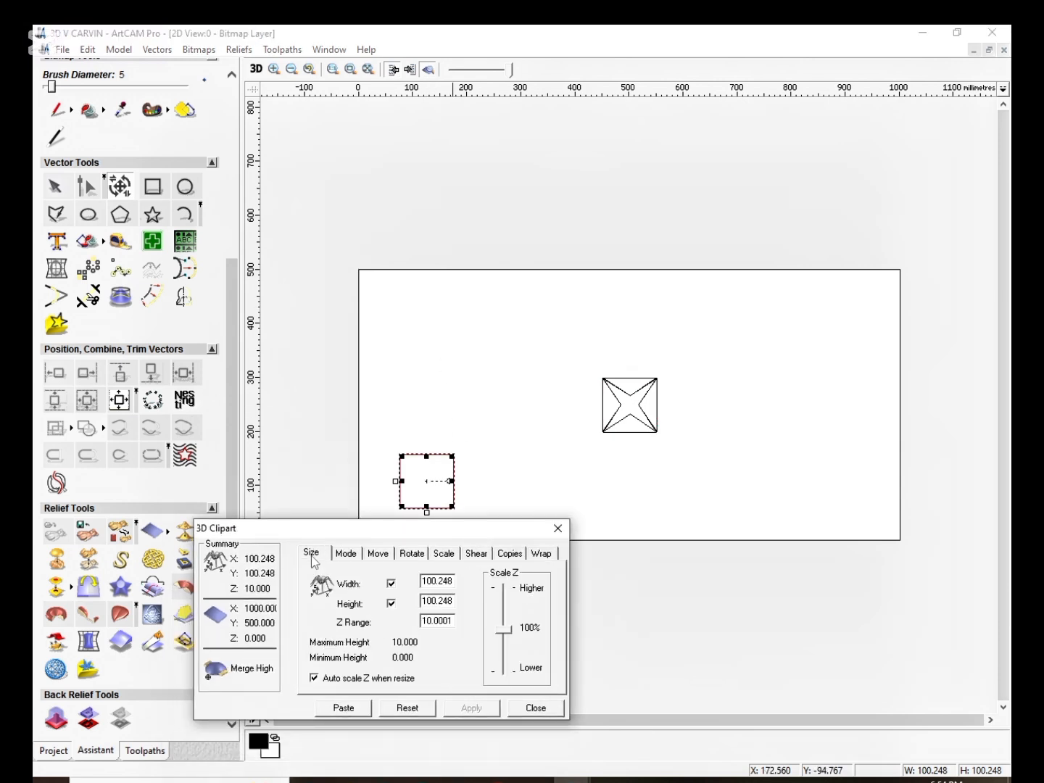
left_click(349, 554)
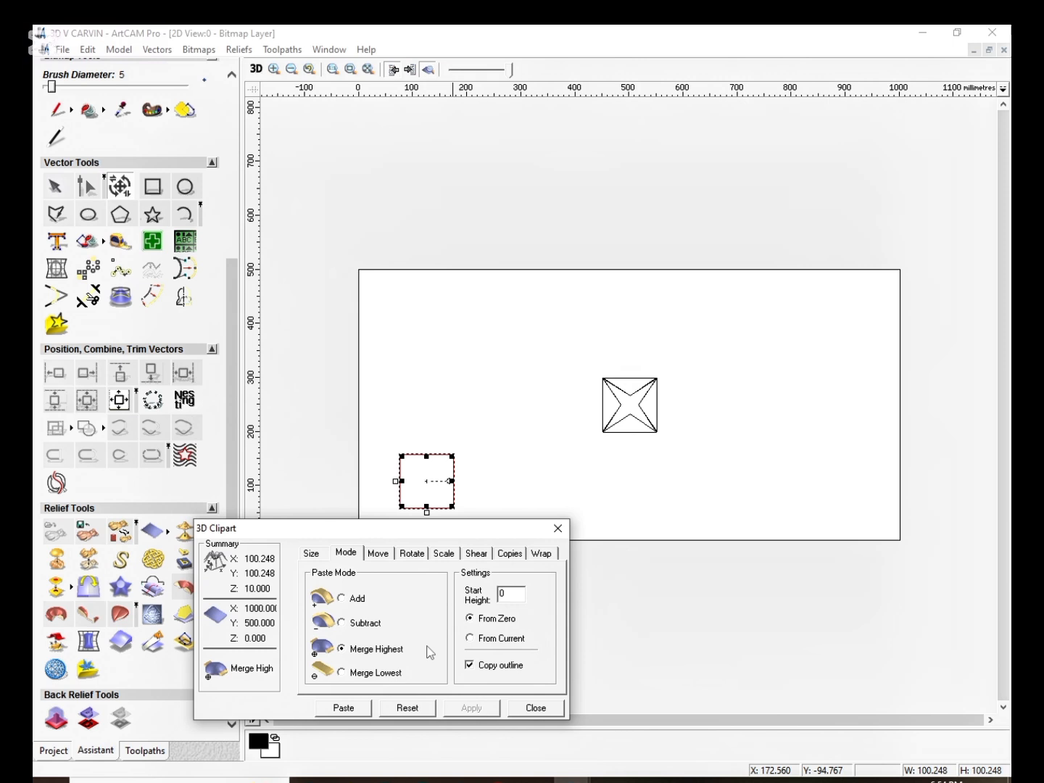
Paste the clipart as a linear array of 5 columns and 3 rows at 100 mm X and Y distances, and close the clipart settings.
left_click(377, 555)
left_click(441, 555)
left_click(476, 555)
left_click(511, 555)
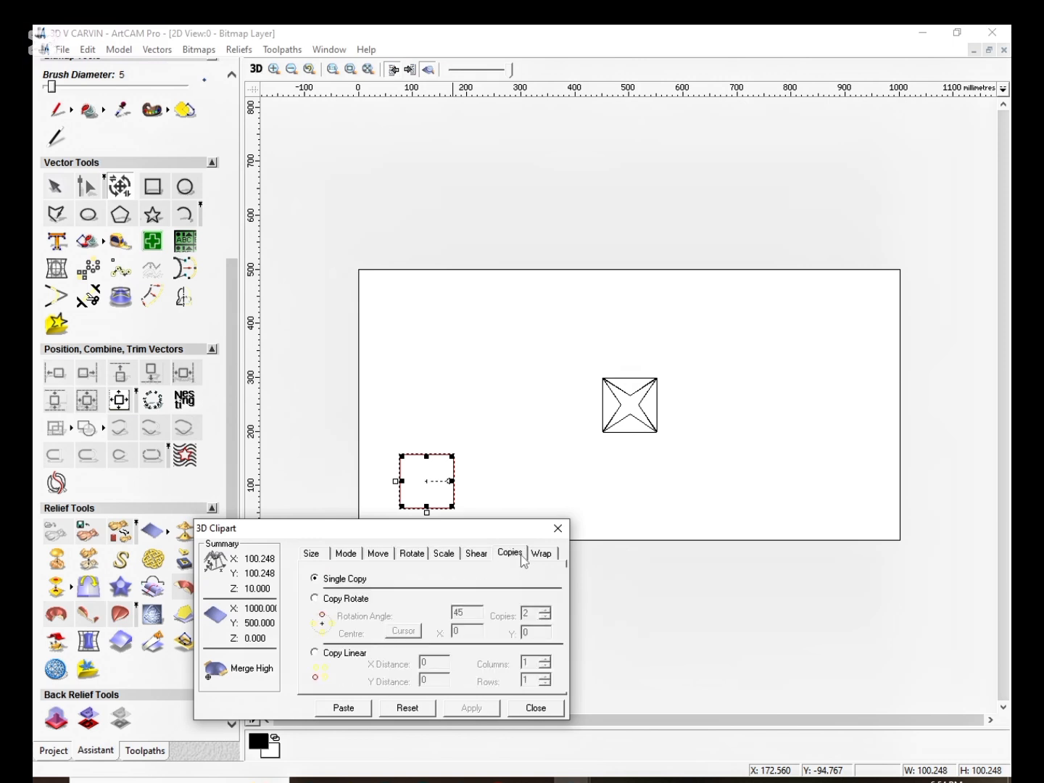
left_click(316, 652)
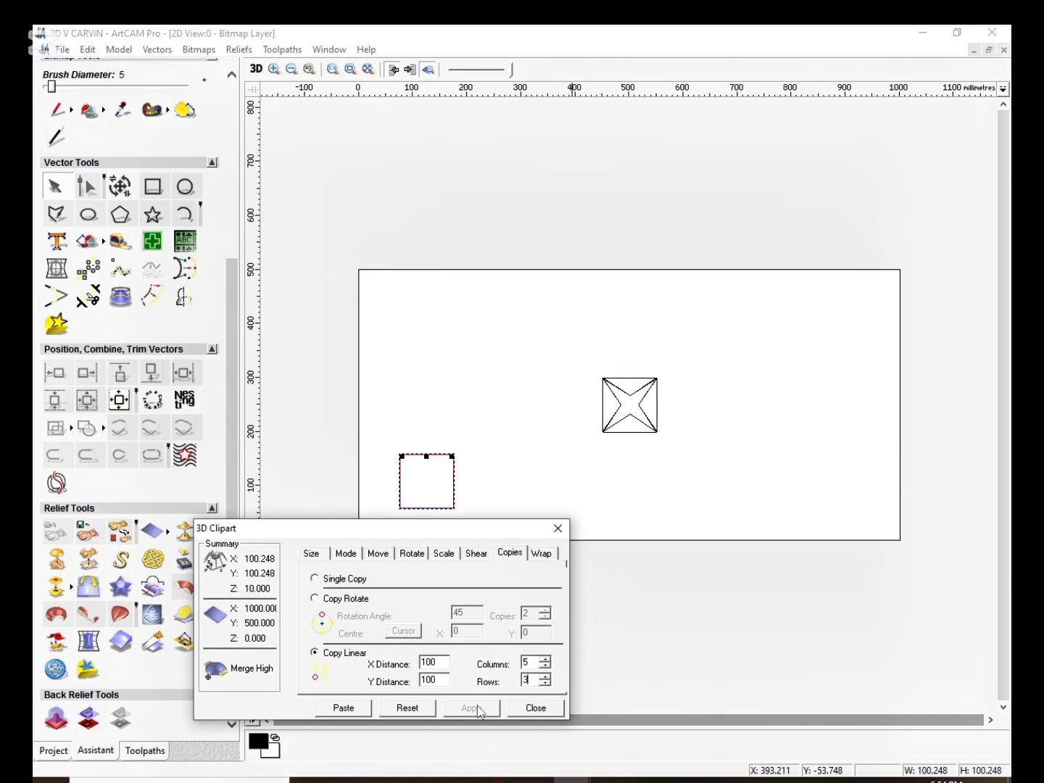
left_click_drag(484, 530, 424, 537)
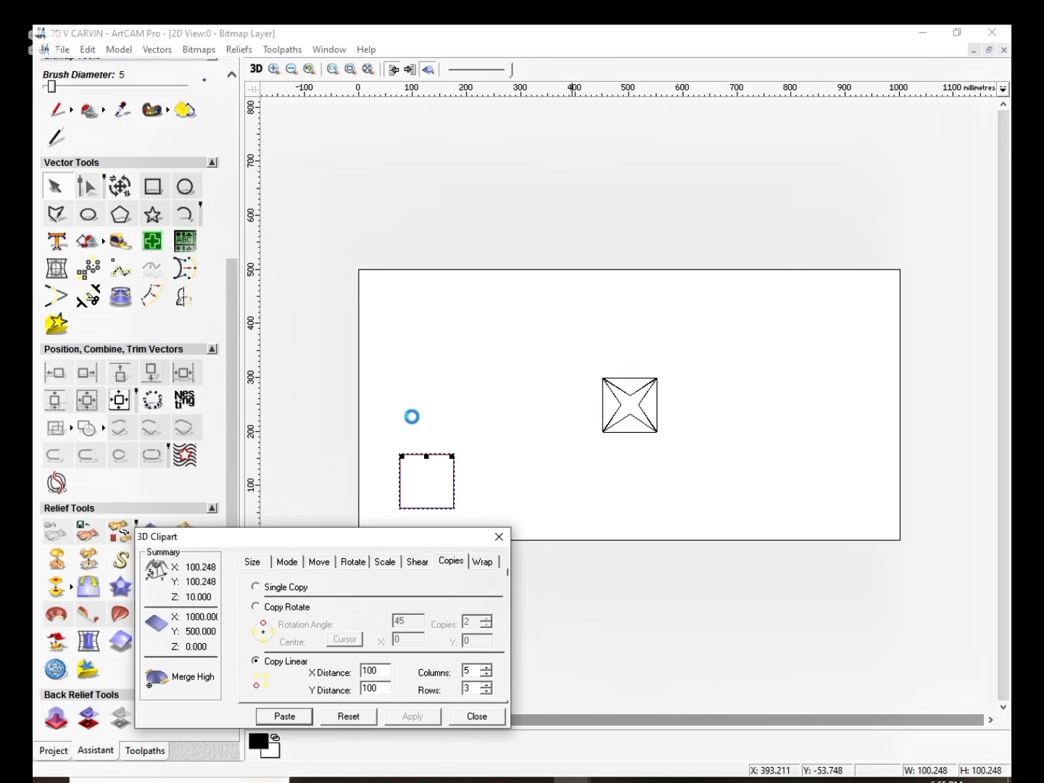
scroll(443, 465, "up", 1)
scroll(537, 455, "up", 1)
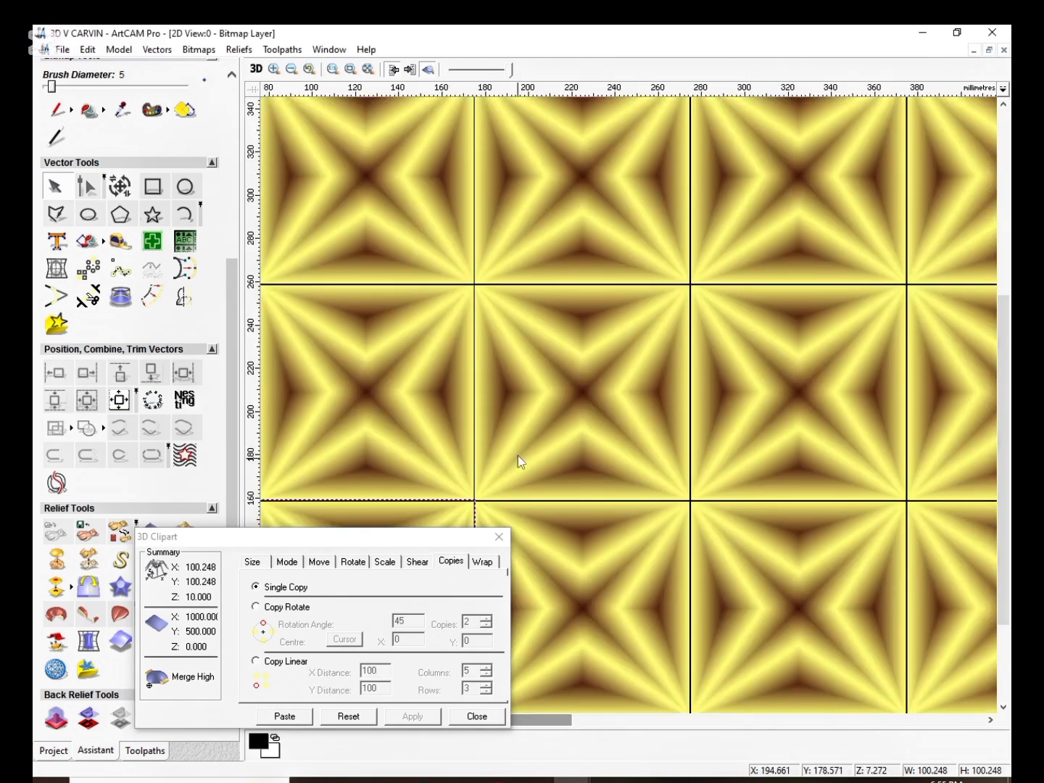
scroll(553, 436, "down", 1)
scroll(571, 514, "up", 1)
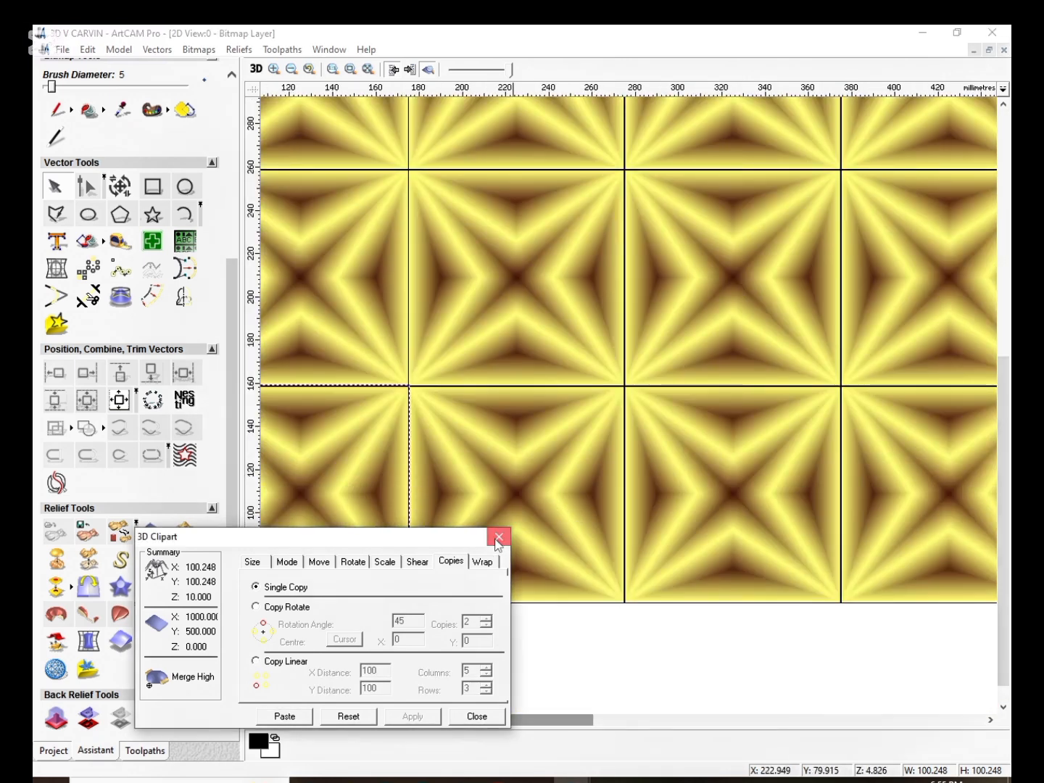
left_click(498, 539)
Select the array outlines together with the star contours and move them above the model area, clear of the relief.
scroll(577, 427, "down", 1)
scroll(611, 443, "up", 1)
scroll(560, 471, "down", 1)
left_click_drag(560, 471, 333, 562)
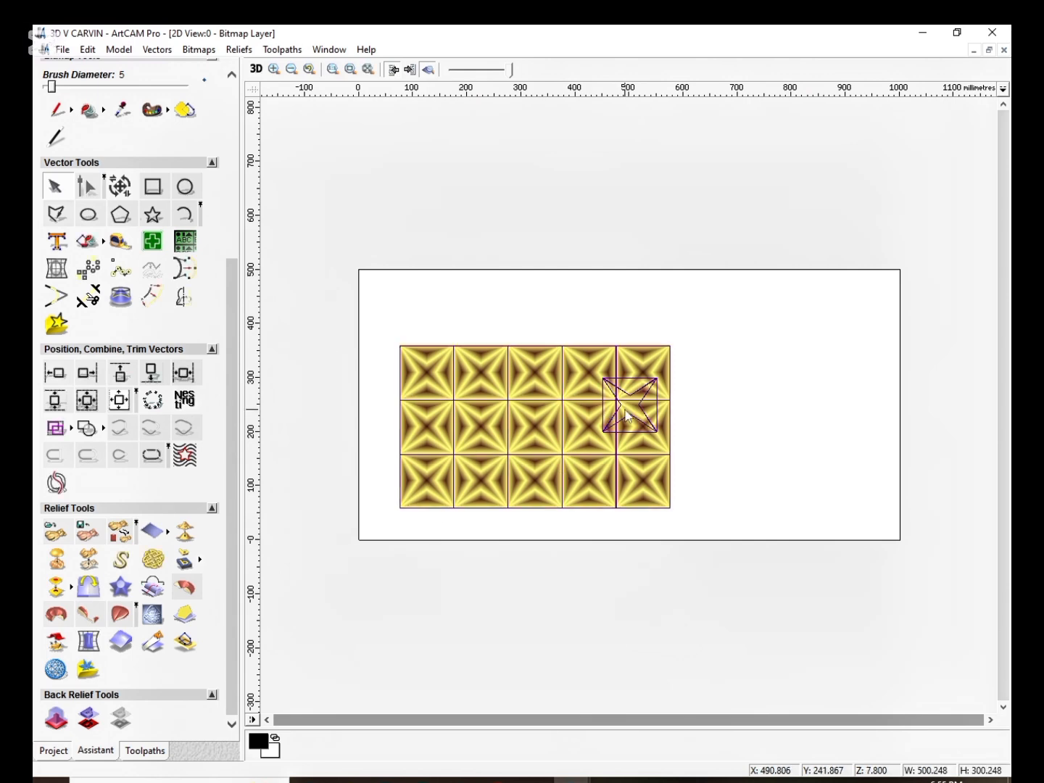
left_click_drag(615, 423, 794, 142)
Examine the seams of the tiled star relief in 2D and from a tilted angle in the 3D view.
scroll(437, 462, "up", 2)
scroll(562, 459, "down", 1)
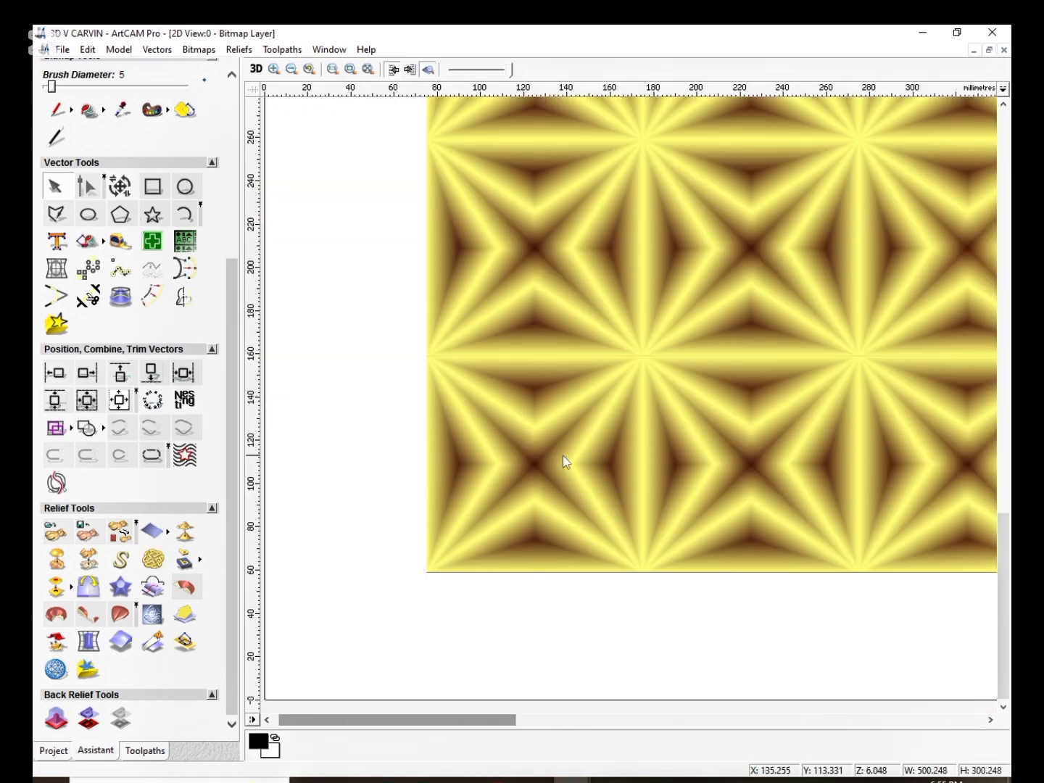
scroll(636, 461, "up", 2)
scroll(592, 342, "down", 1)
scroll(653, 366, "down", 3)
scroll(538, 470, "up", 2)
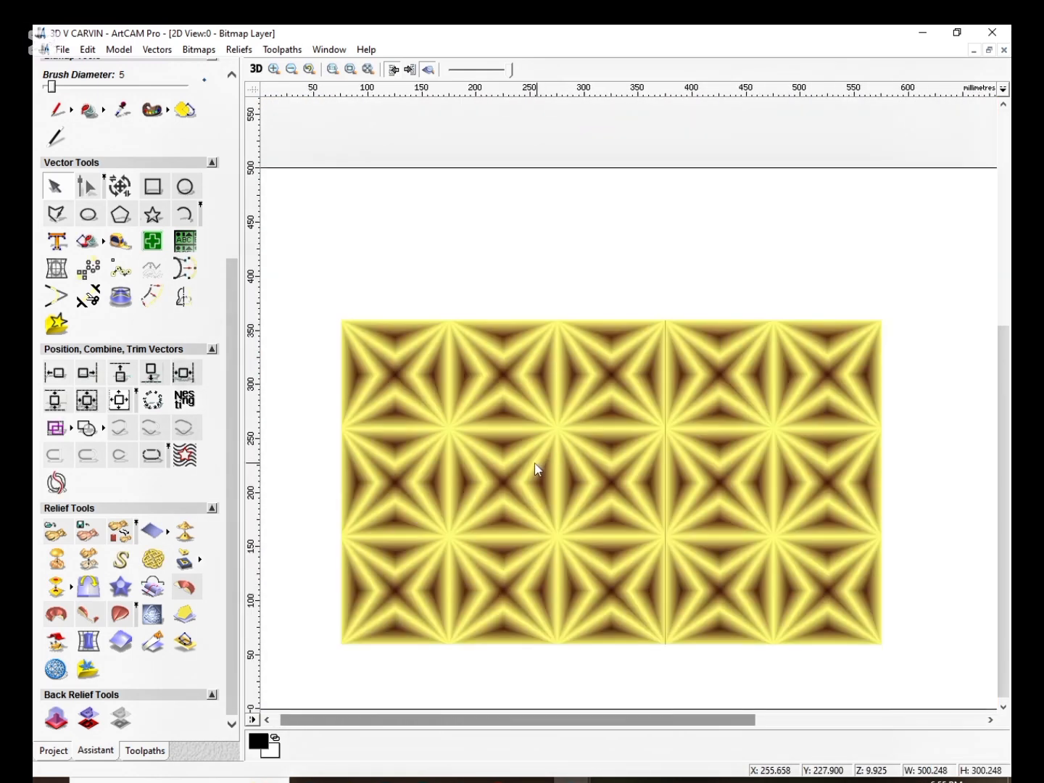
left_click(256, 69)
left_click_drag(516, 461, 547, 345)
scroll(548, 345, "up", 1)
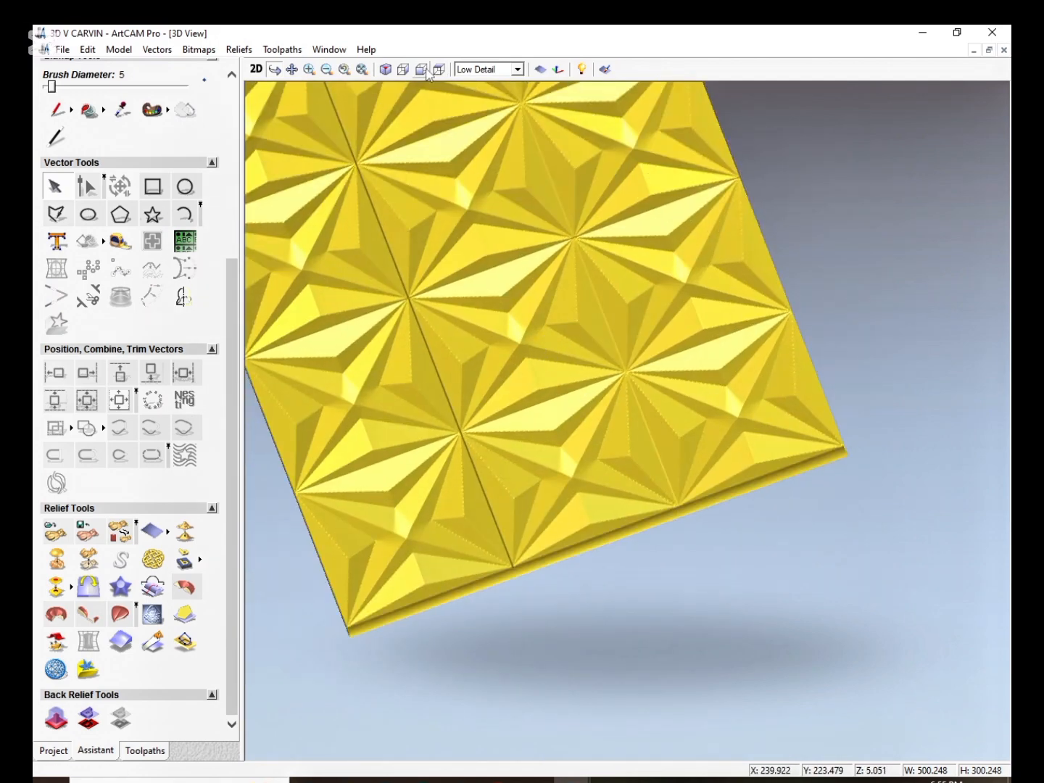
Examine the tiled star panel in 3D from above and in perspective, and return to the 2D view.
left_click(426, 70)
left_click(441, 70)
scroll(480, 284, "up", 4)
left_click(296, 71)
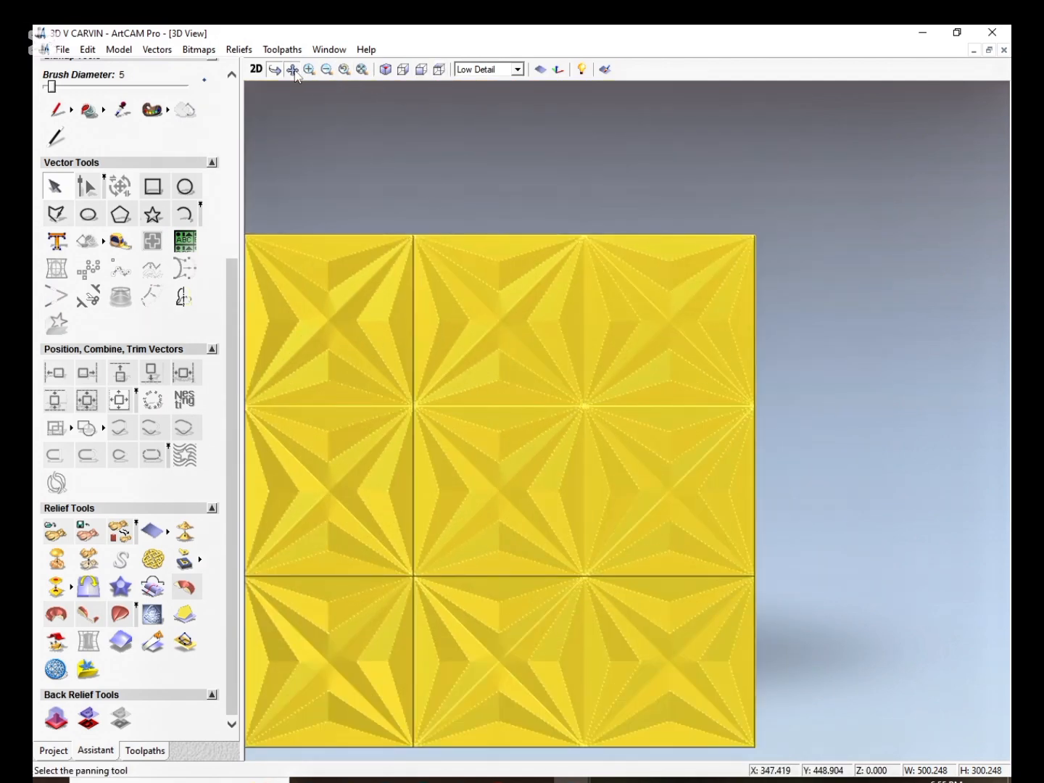
left_click_drag(438, 421, 755, 328)
left_click_drag(534, 355, 600, 413)
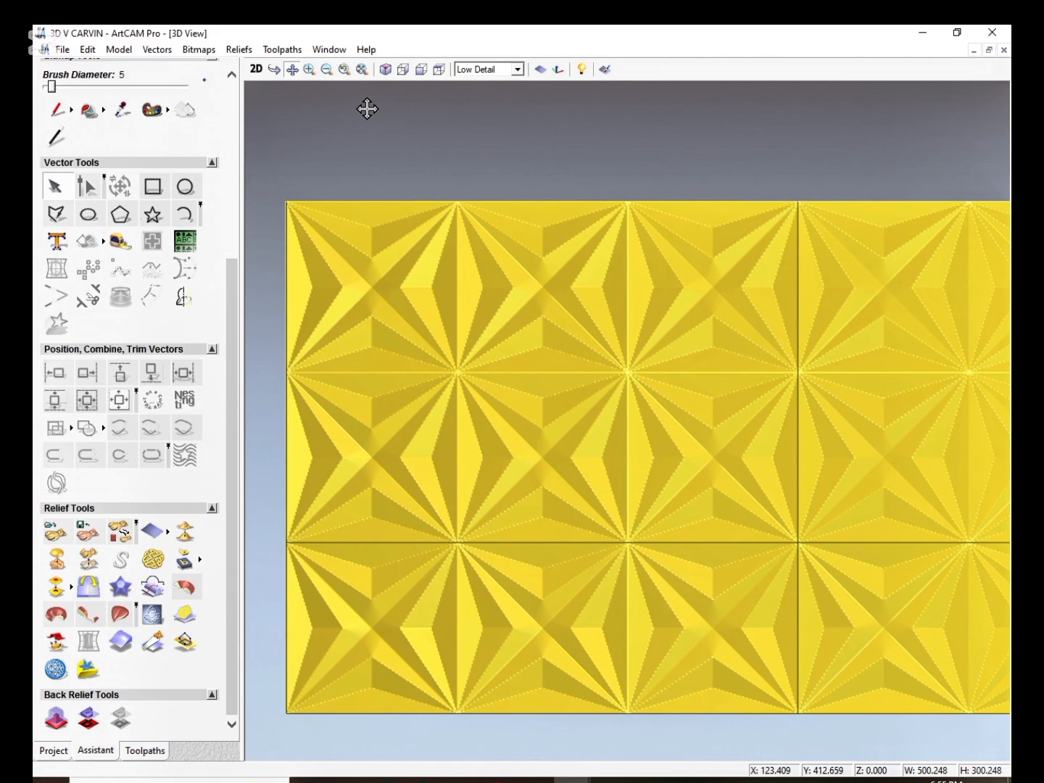
left_click(284, 74)
left_click_drag(551, 312, 573, 468)
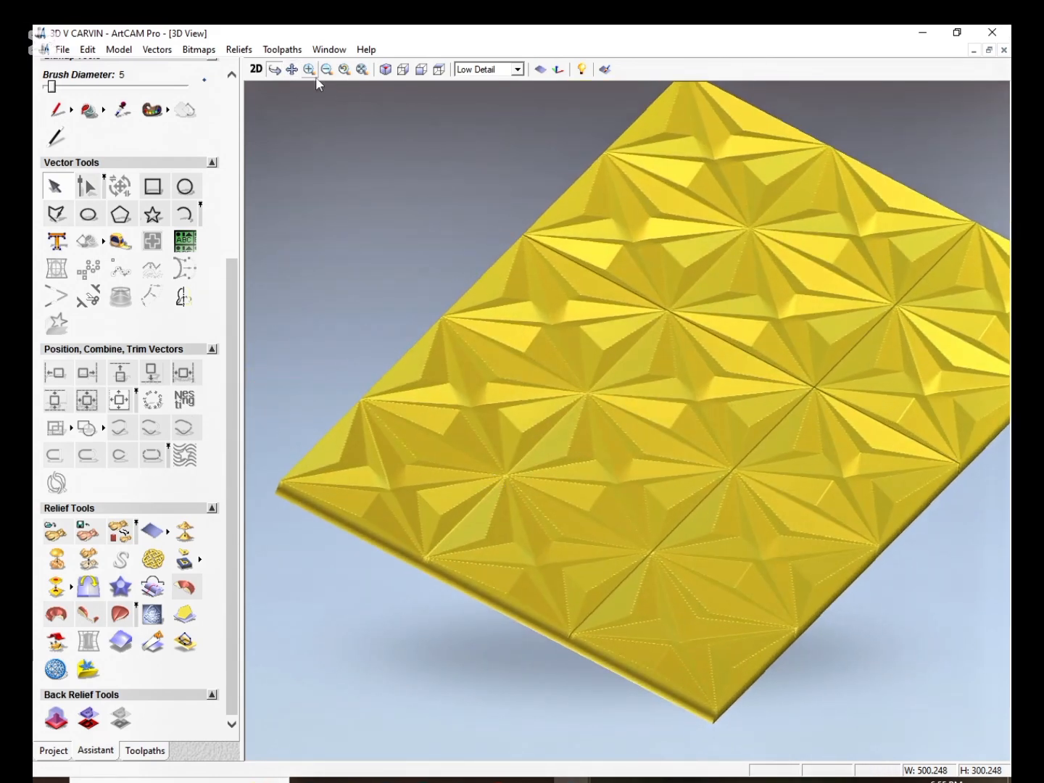
left_click(293, 69)
left_click_drag(663, 292, 600, 341)
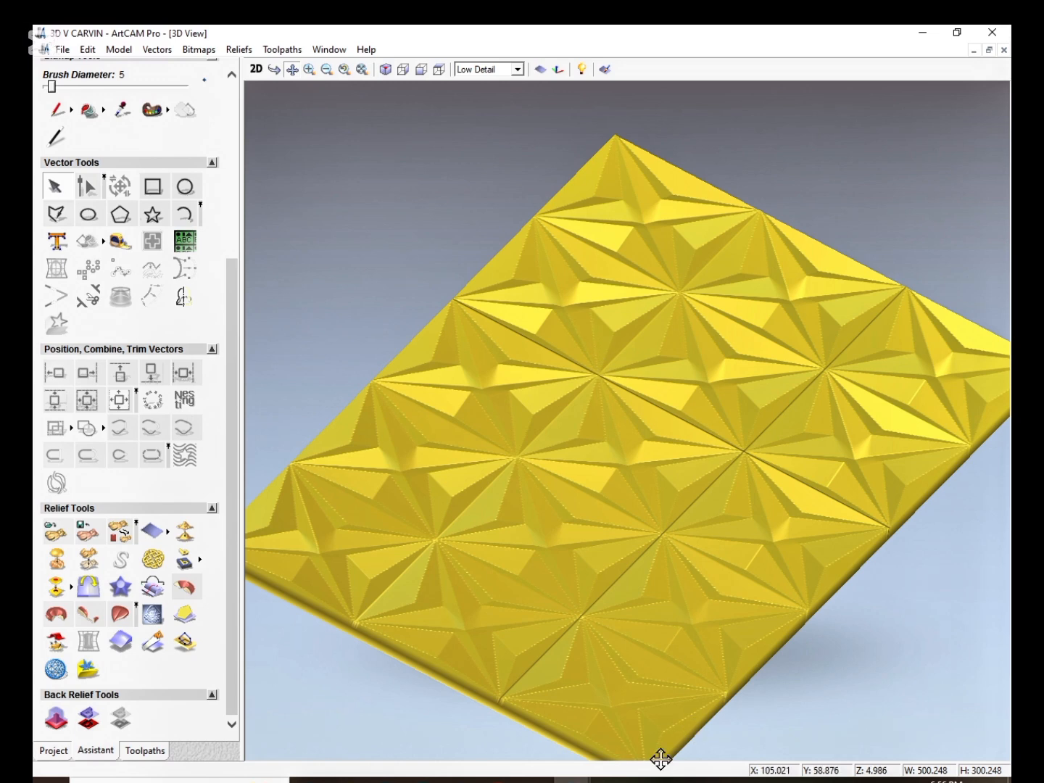
left_click(257, 70)
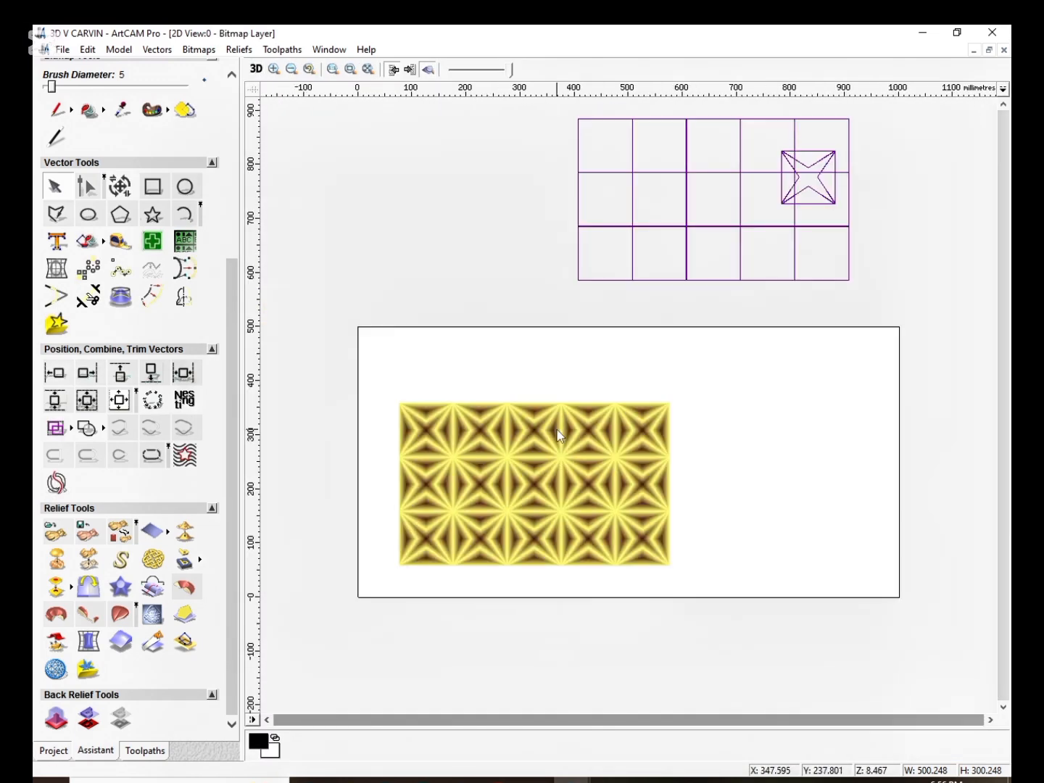